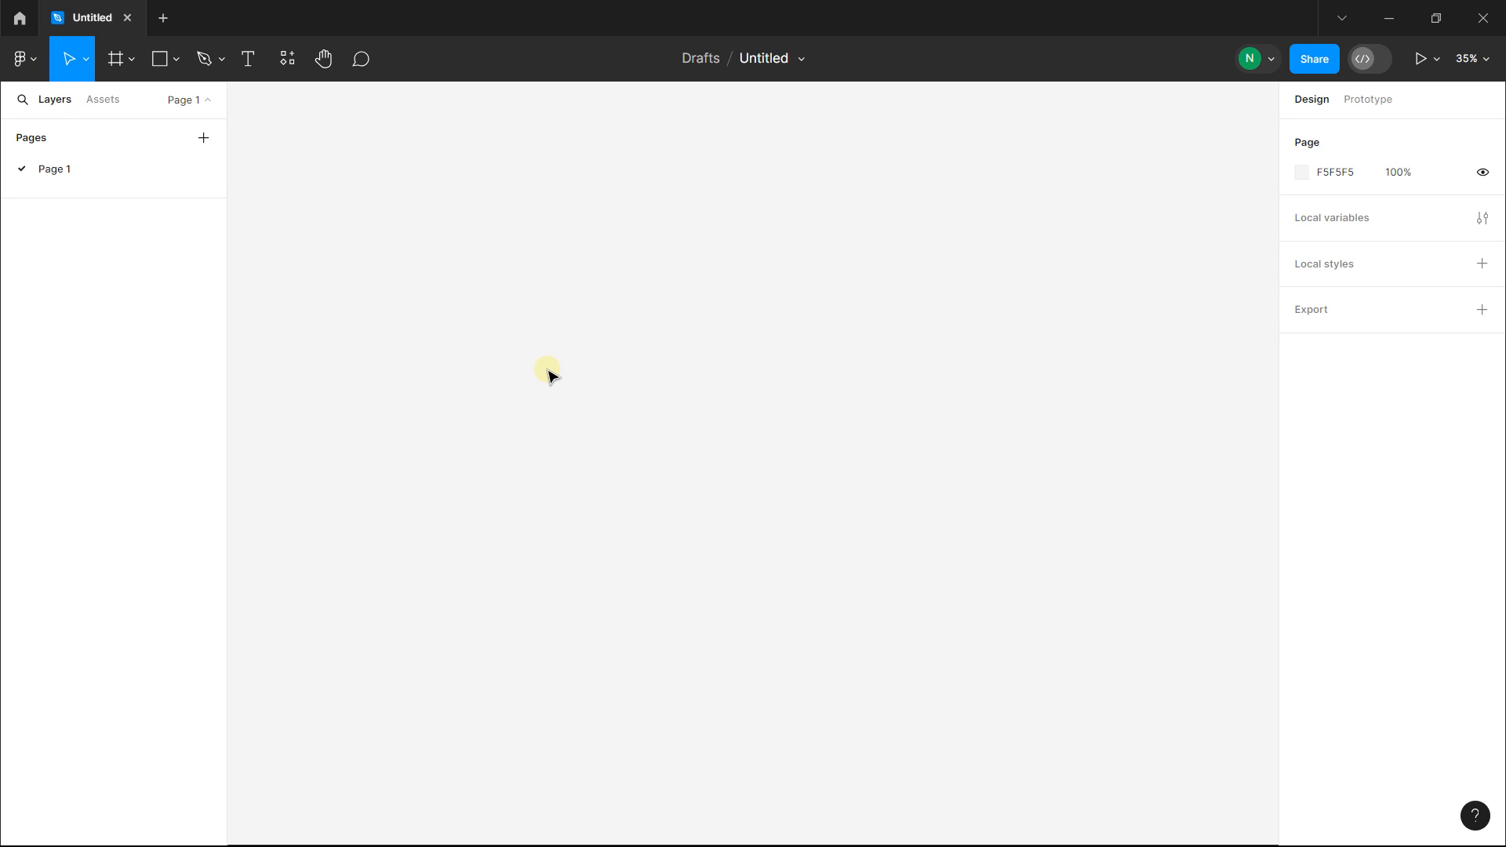
# - Draw a portrait frame about 658 × 1240 on the empty canvas
pyautogui.click(131, 60)
pyautogui.click(124, 102)
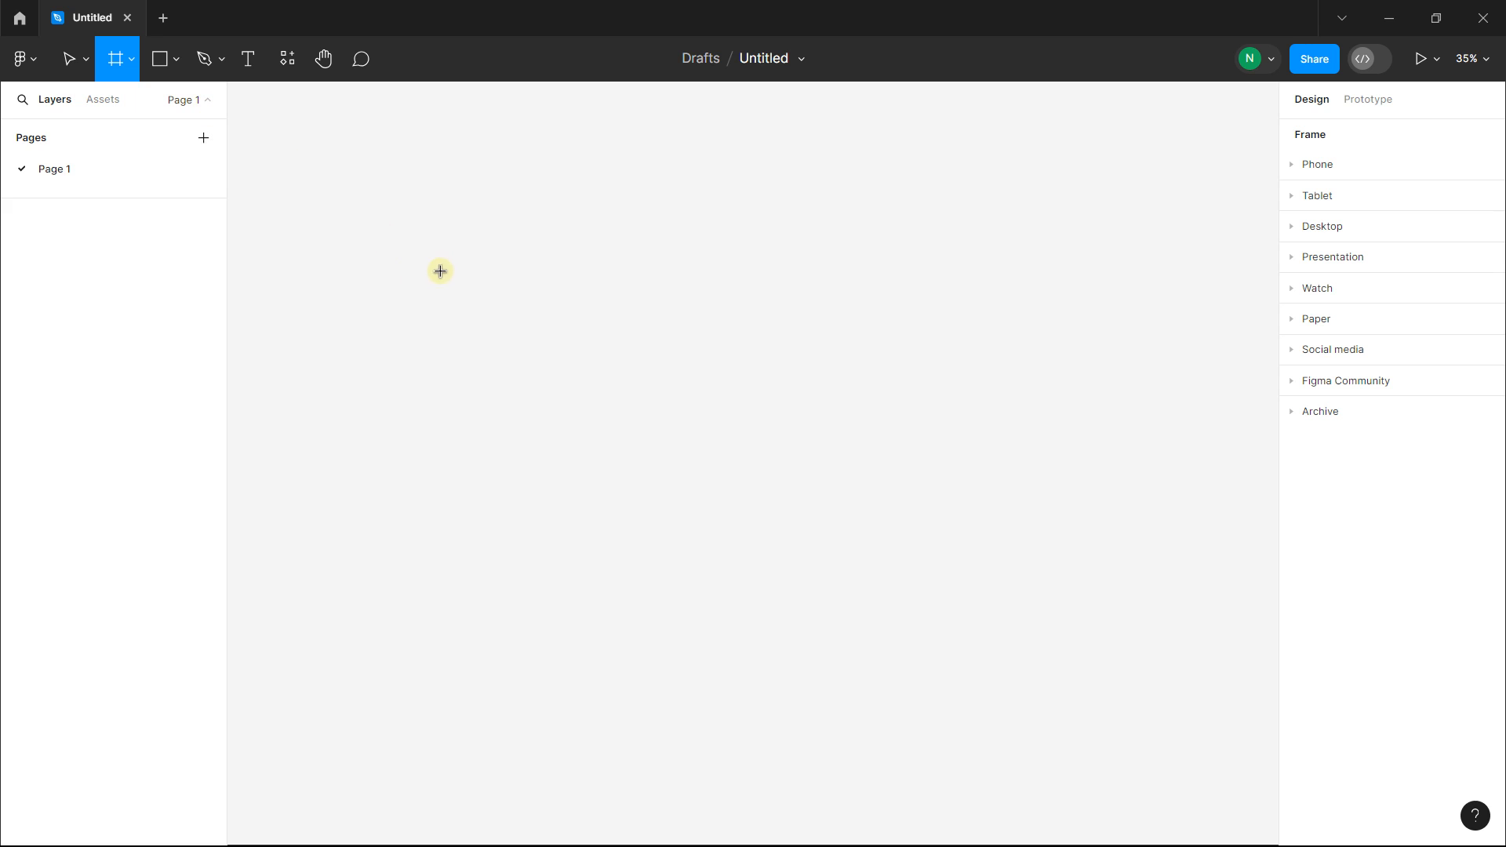
pyautogui.moveTo(470, 269); pyautogui.dragTo(679, 669)
pyautogui.moveTo(622, 360); pyautogui.dragTo(648, 334)
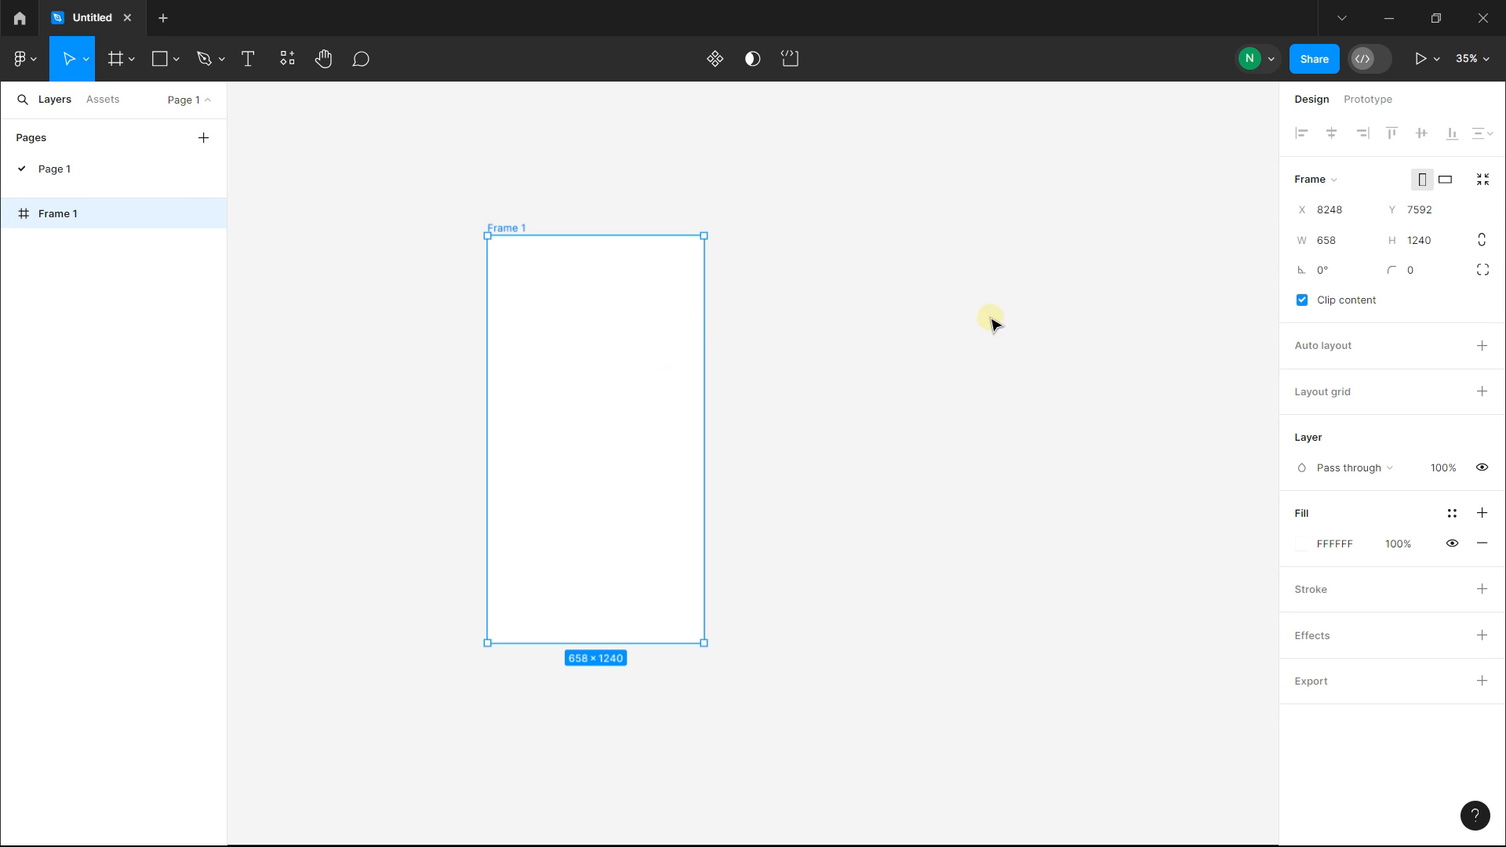
# - Set the frame's height to 800 and its width to 460
pyautogui.click(1419, 245)
pyautogui.write('800')
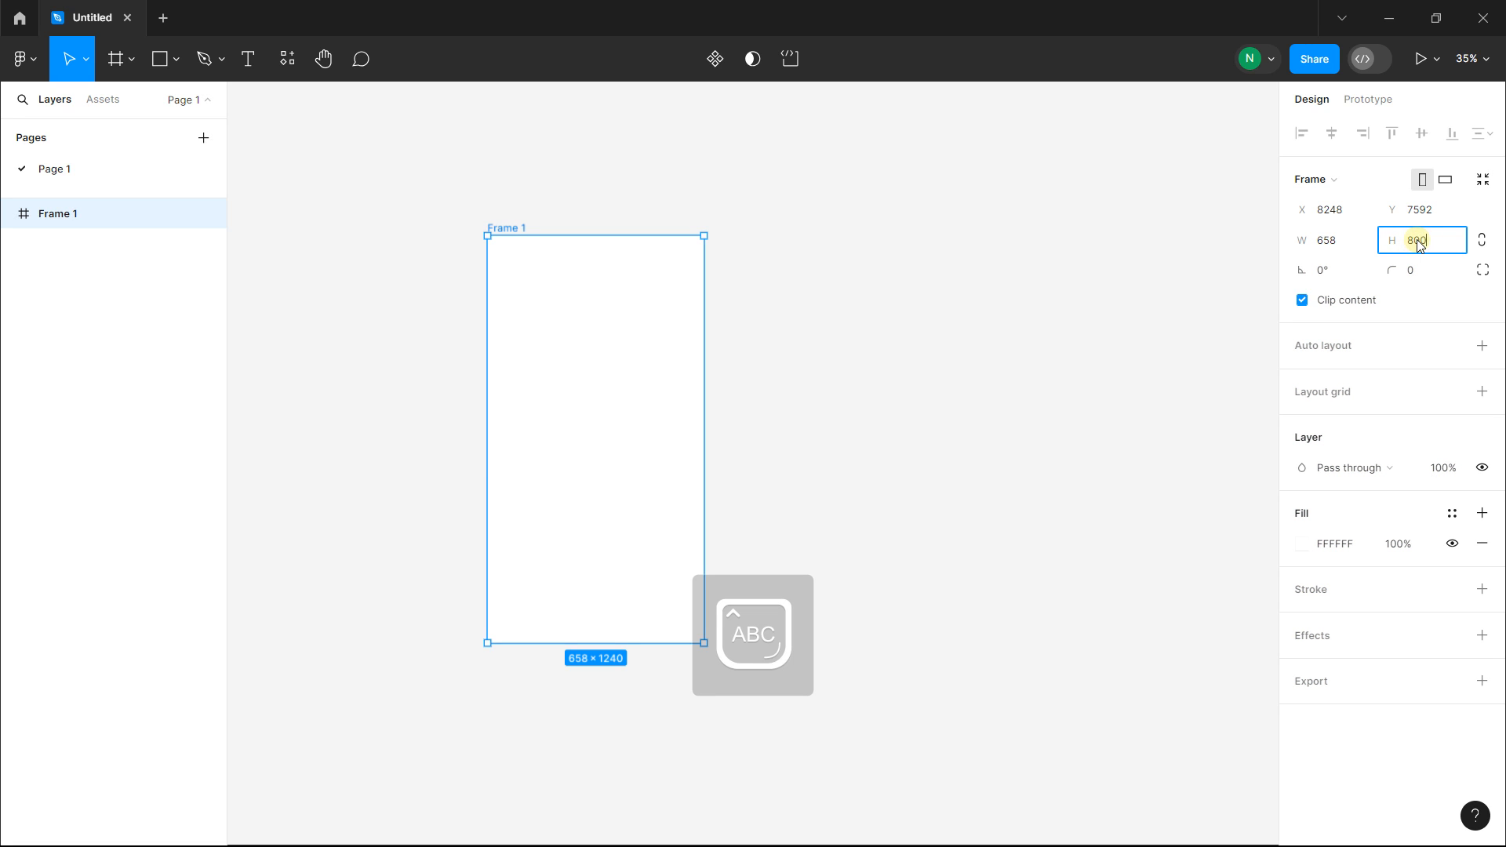
pyautogui.press('Return')
pyautogui.click(1336, 250)
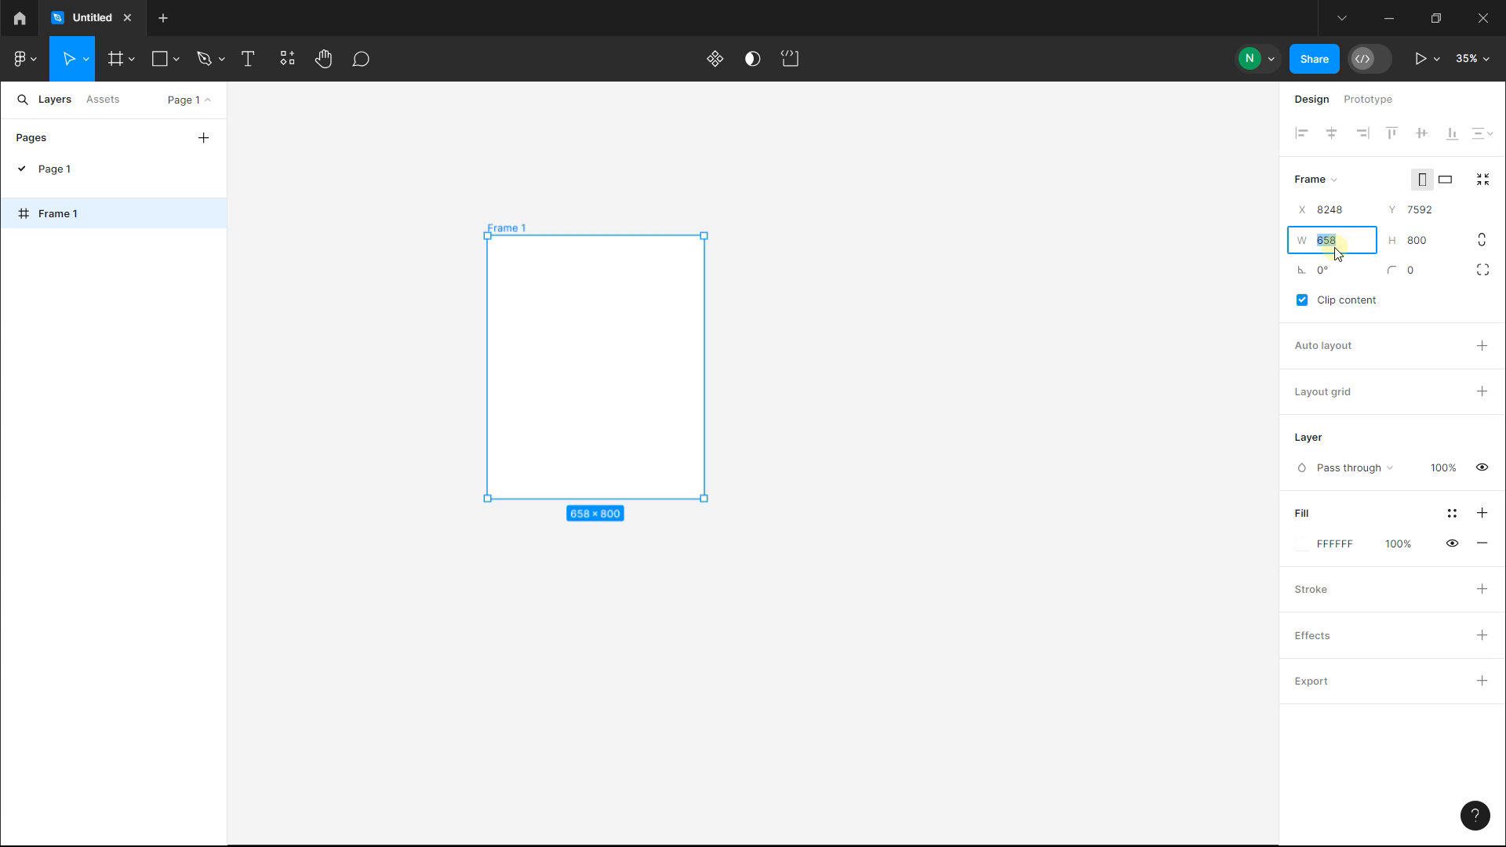
pyautogui.write('460')
pyautogui.press('Return')
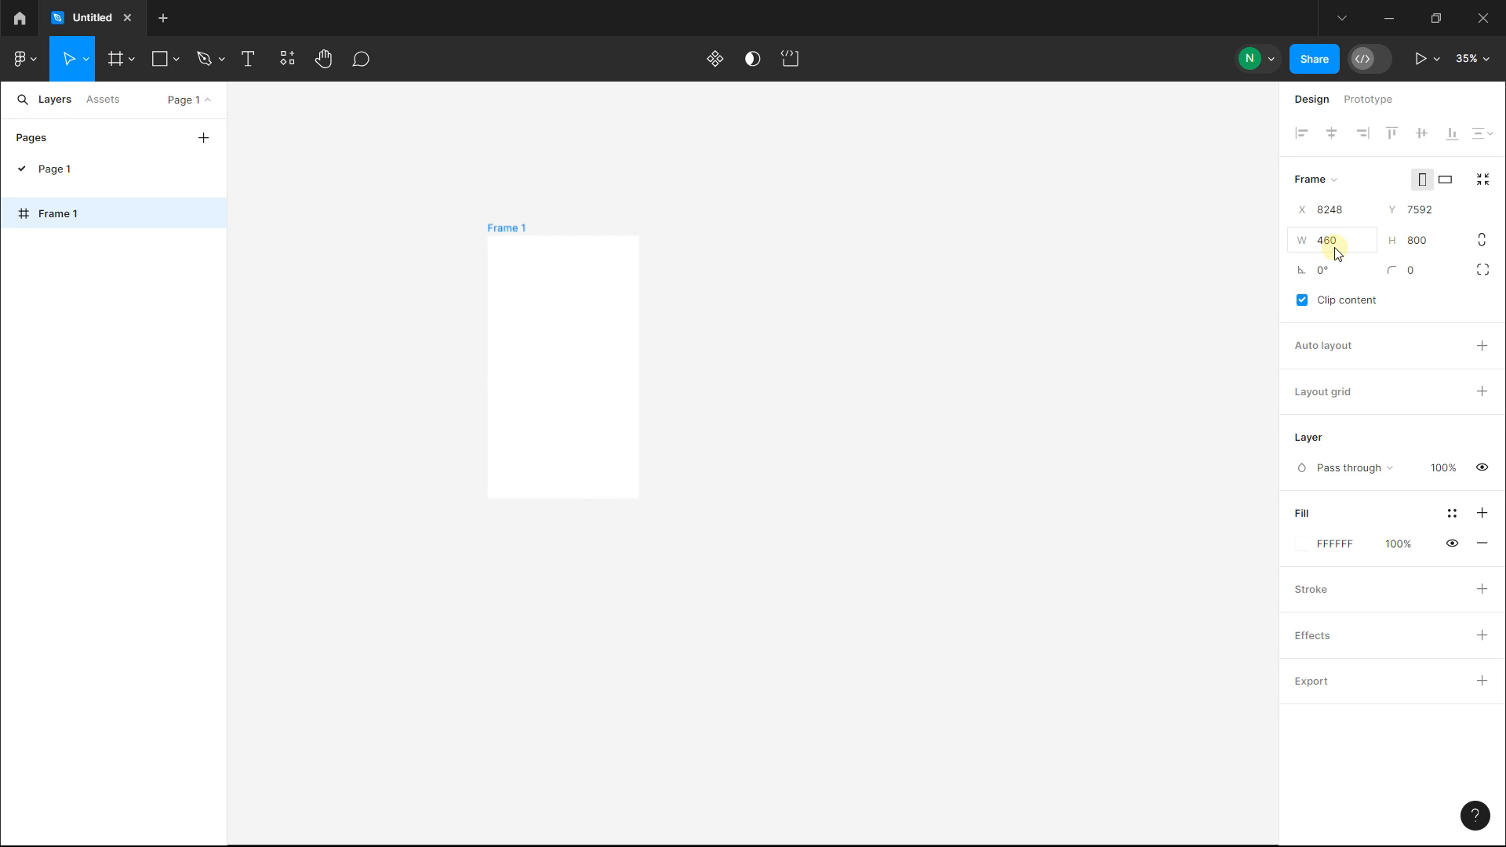
# - Draw a circle of about 35 × 35 with the Ellipse tool near the frame's upper-left corner
pyautogui.scroll(4, 546, 246)
pyautogui.scroll(-1, 541, 255)
pyautogui.moveTo(554, 254); pyautogui.dragTo(598, 256)
pyautogui.click(437, 172)
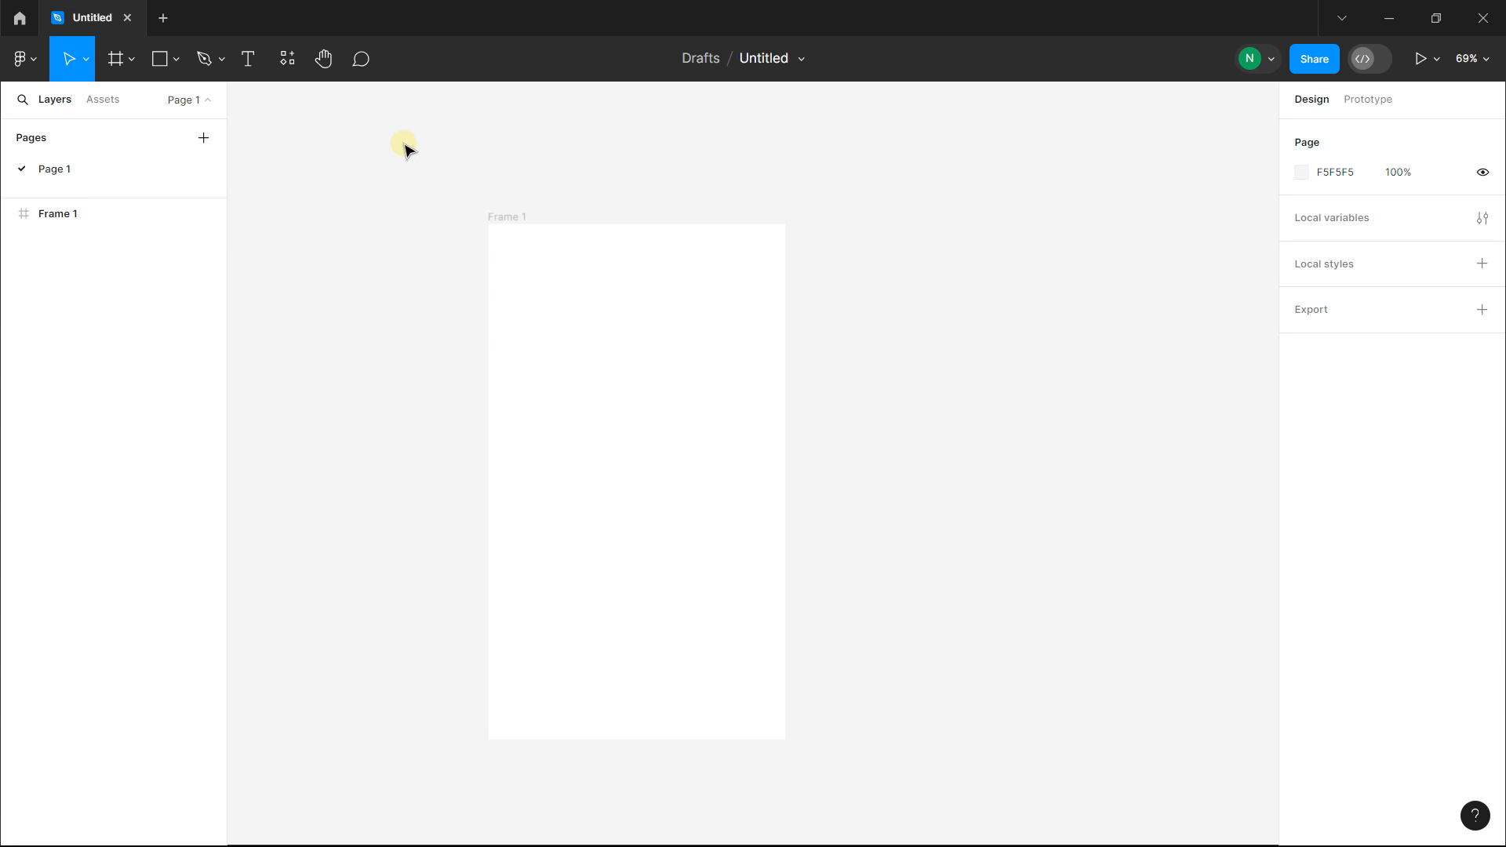
pyautogui.click(173, 55)
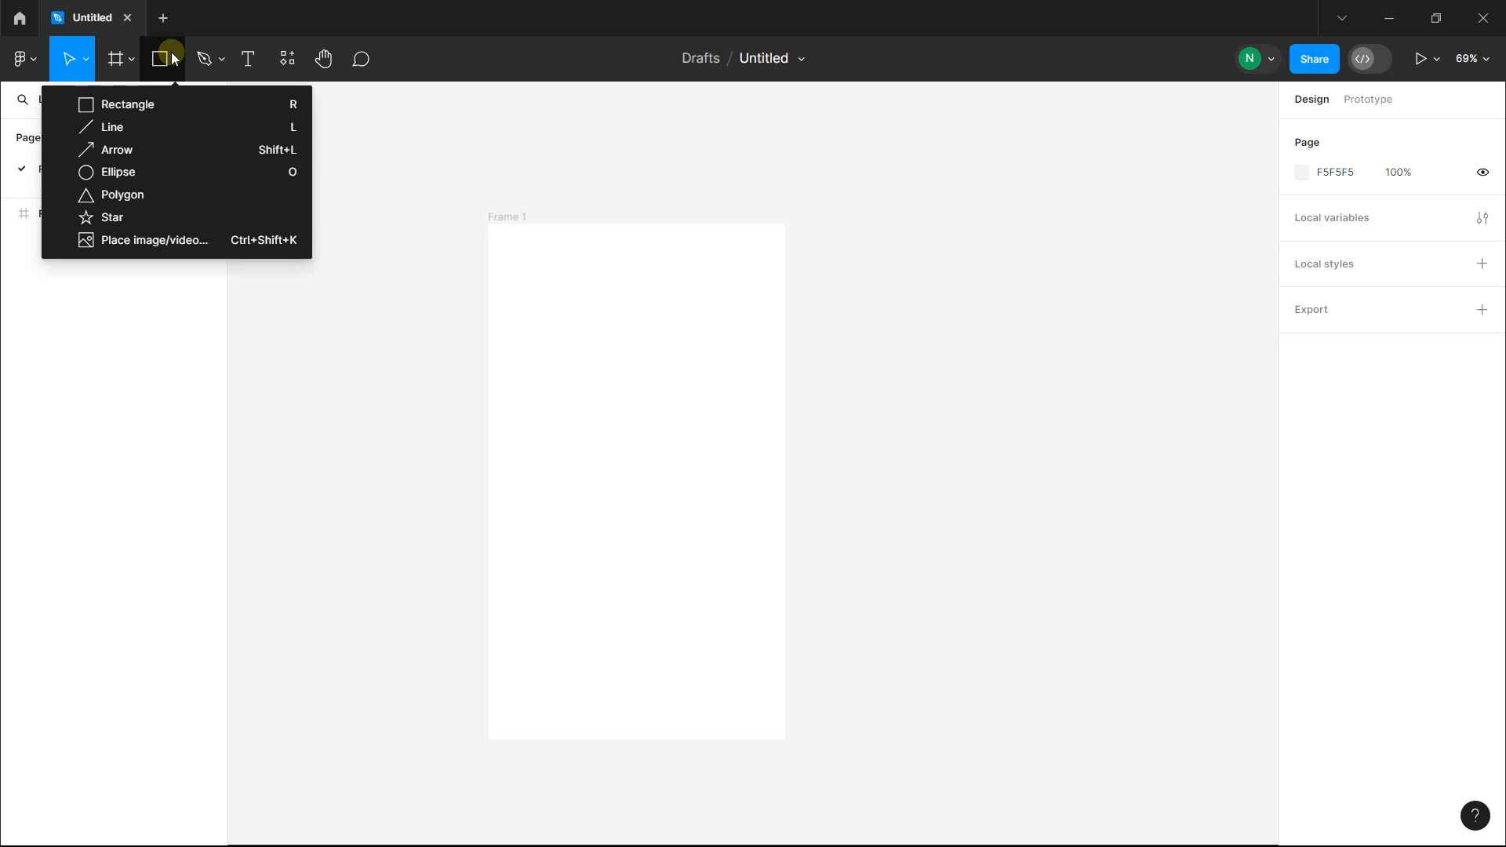
pyautogui.click(139, 171)
pyautogui.scroll(3, 569, 269)
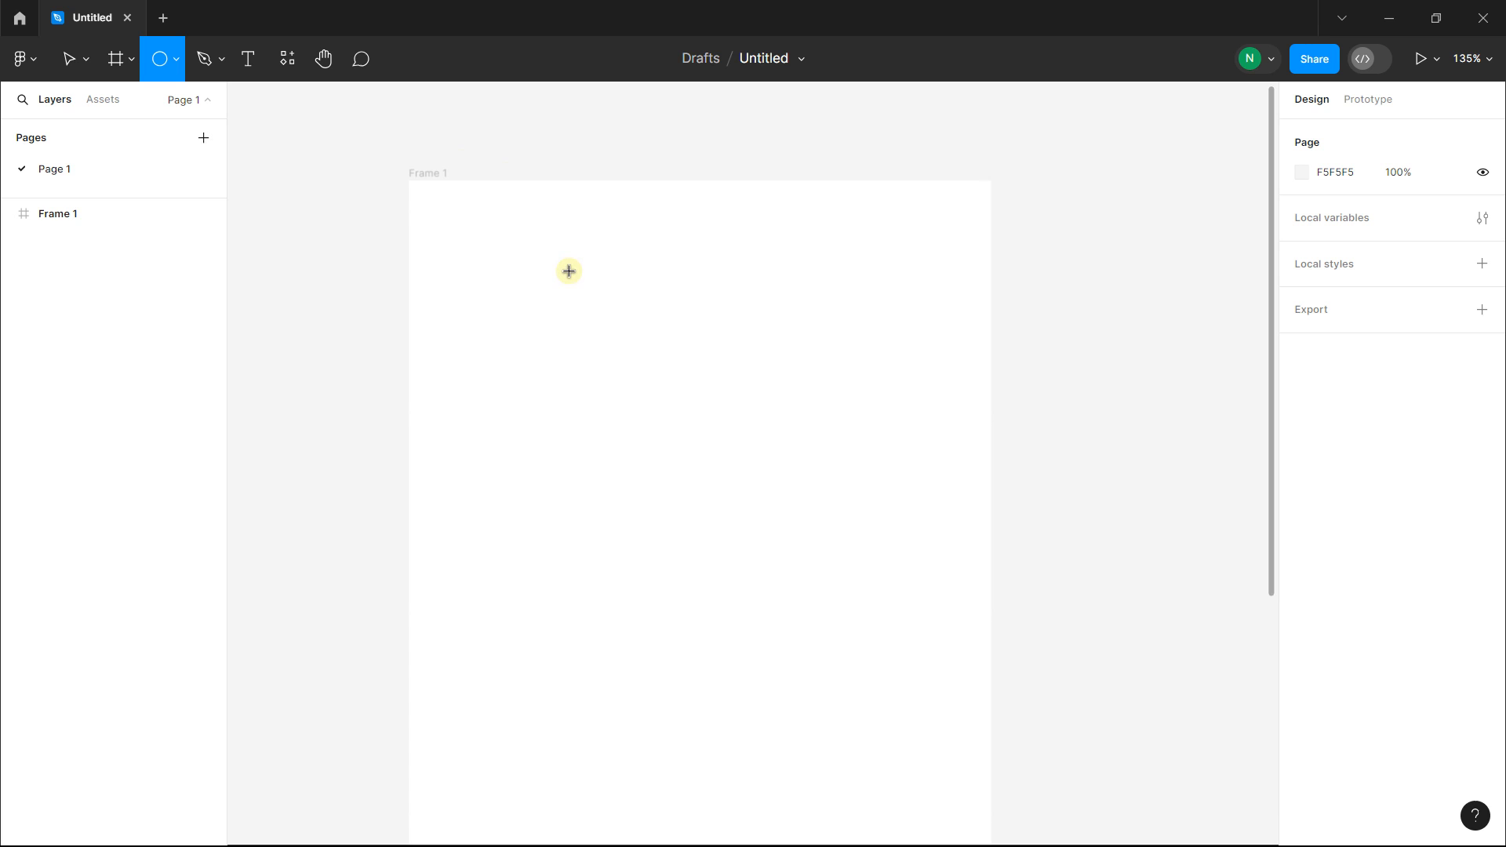
pyautogui.moveTo(448, 224)
pyautogui.mouseDown()
pyautogui.moveTo(492, 268)
pyautogui.moveTo(461, 256)
pyautogui.mouseUp()
# - Change the circle's fill to pure red FF0000
pyautogui.click(1312, 514)
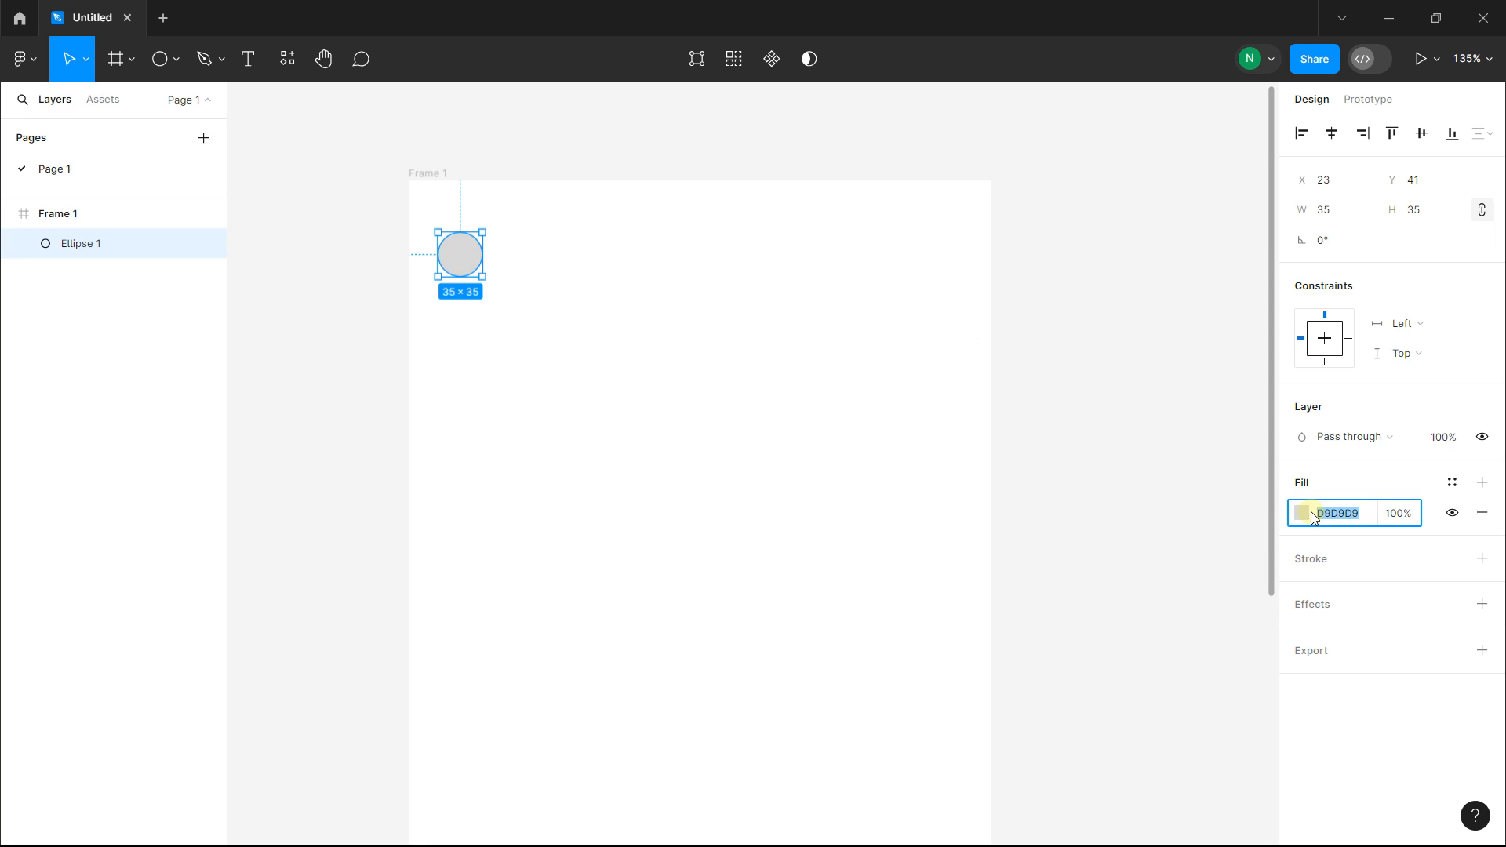
pyautogui.click(1302, 511)
pyautogui.moveTo(1233, 398); pyautogui.dragTo(1283, 369)
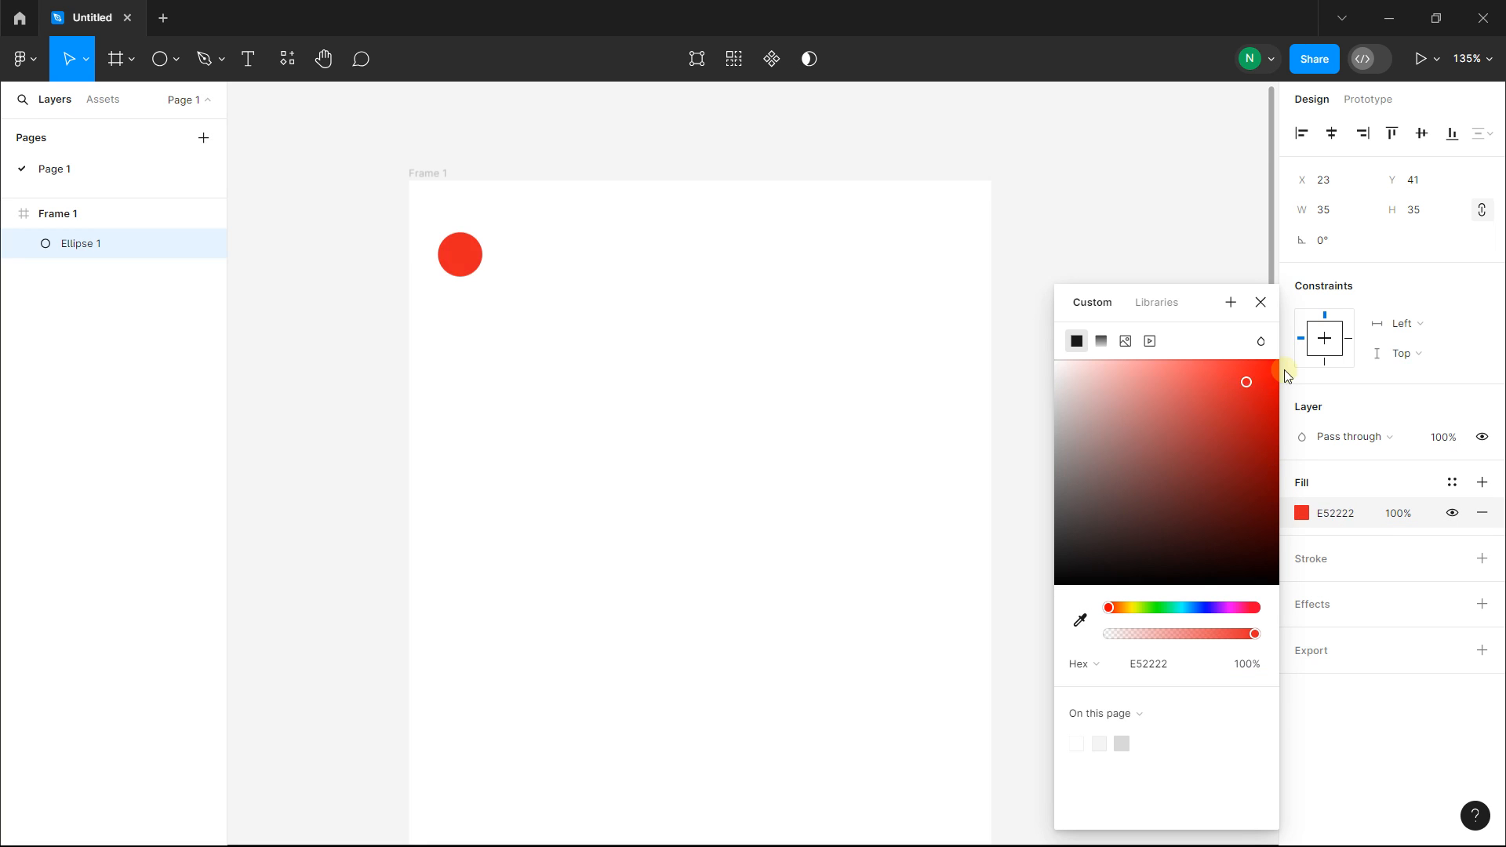
# - Duplicate the red circle into a row of eight across the frame's upper area, staggering their heights and spacing unevenly
pyautogui.moveTo(470, 258); pyautogui.dragTo(931, 269)
pyautogui.moveTo(540, 250); pyautogui.dragTo(529, 263)
pyautogui.moveTo(606, 247); pyautogui.dragTo(876, 245)
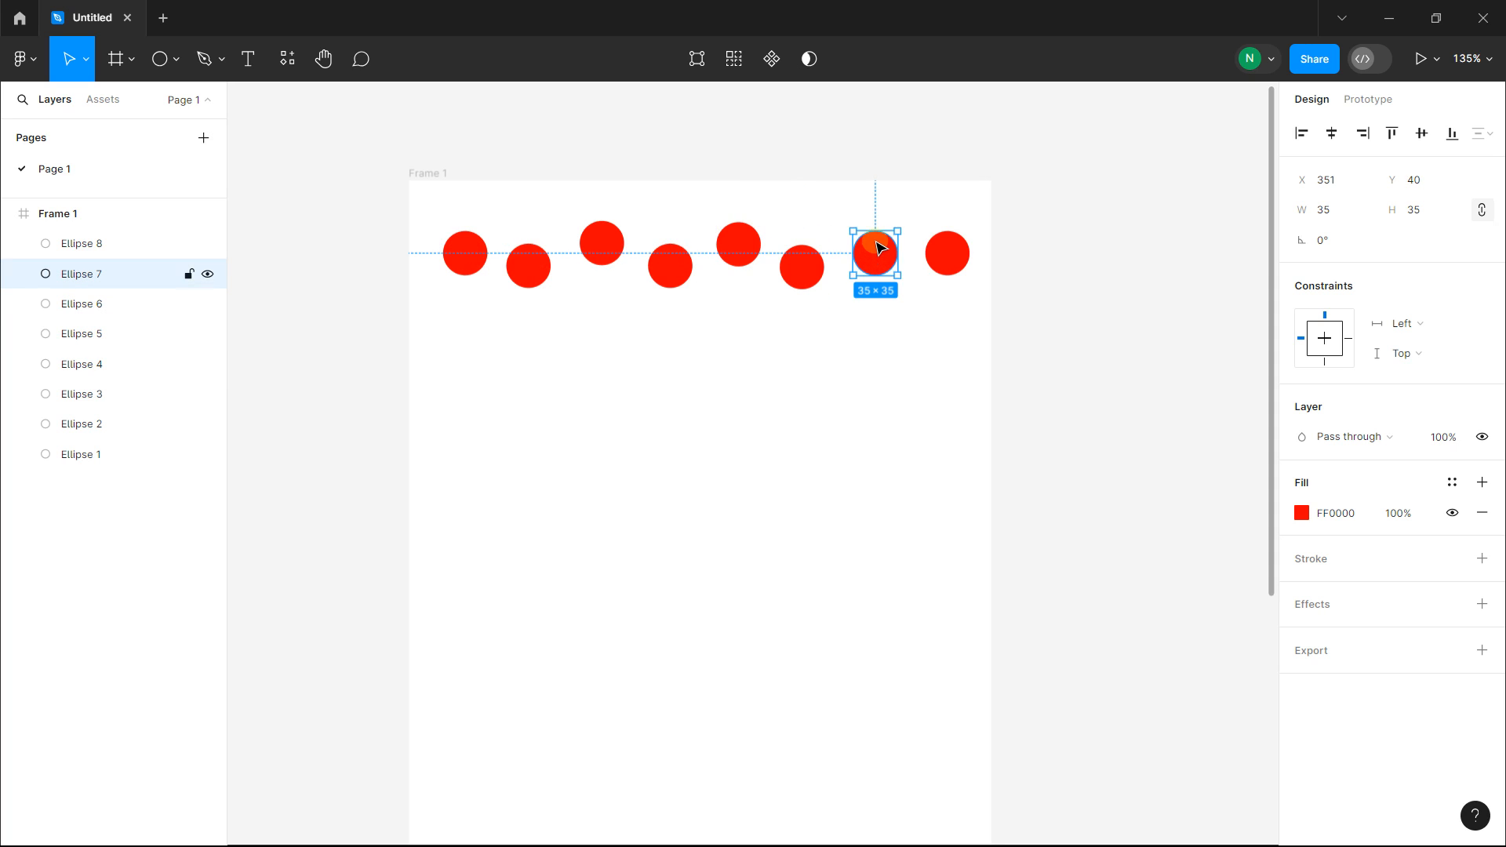
# - Fill the second circle with green 00FF57 and the third circle with yellow EBFF00
pyautogui.click(522, 280)
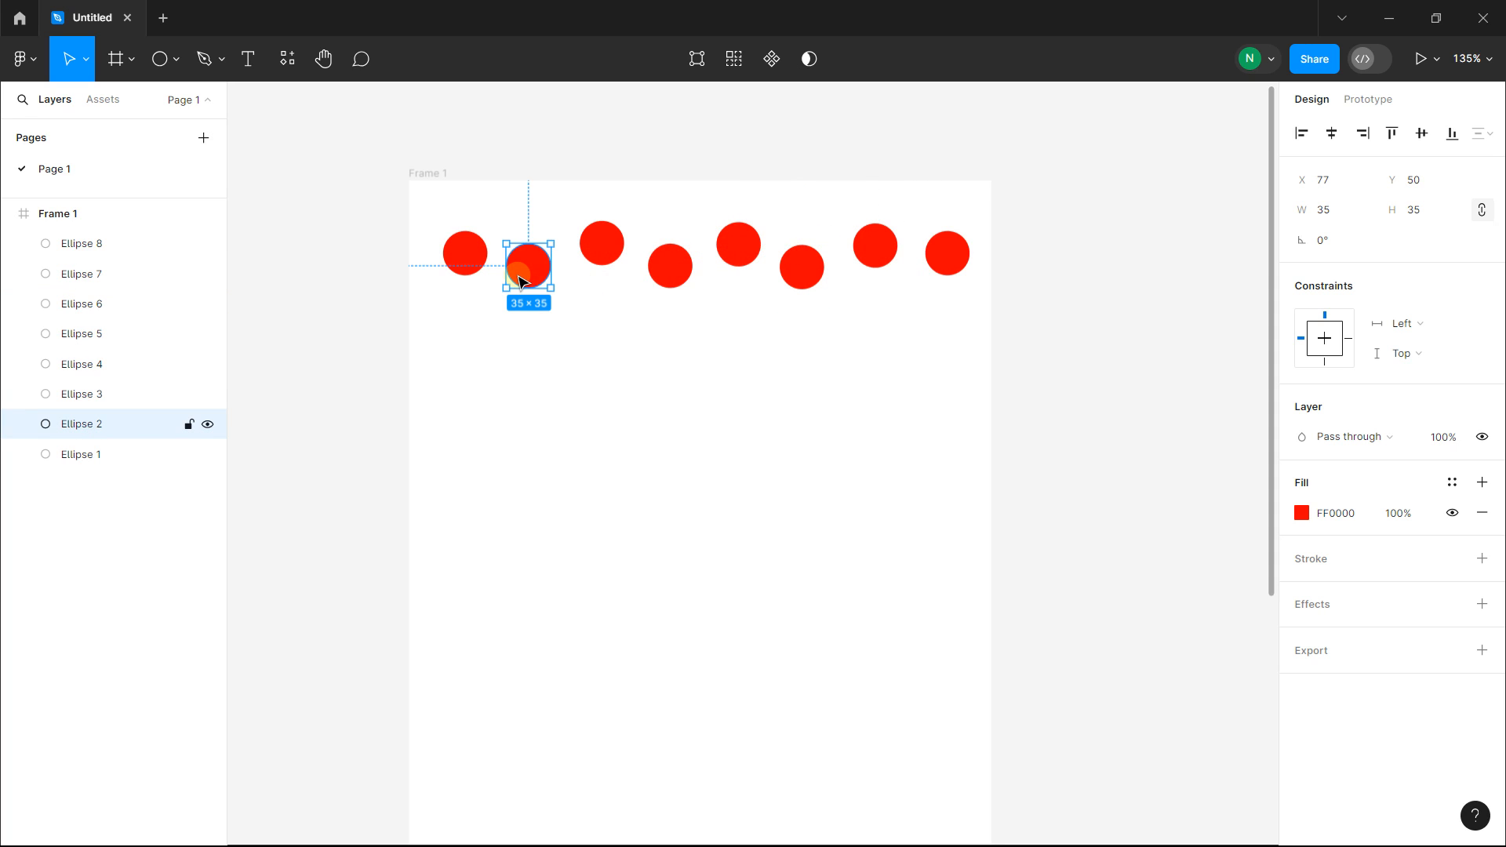
pyautogui.click(1300, 506)
pyautogui.click(1165, 608)
pyautogui.moveTo(1187, 458); pyautogui.dragTo(1301, 334)
pyautogui.click(602, 244)
pyautogui.click(1314, 513)
pyautogui.click(1301, 512)
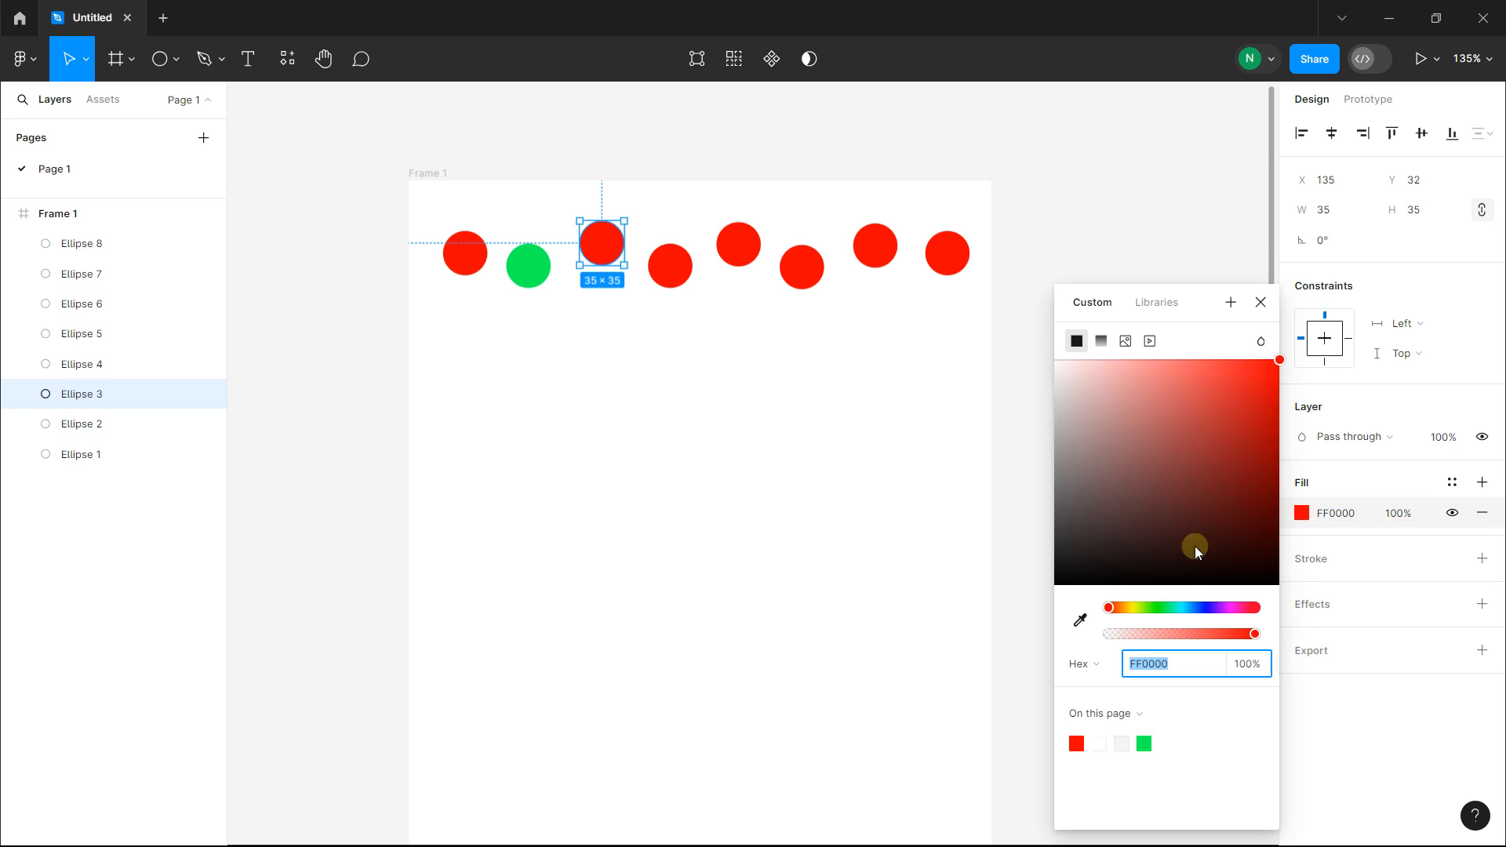
pyautogui.click(1136, 611)
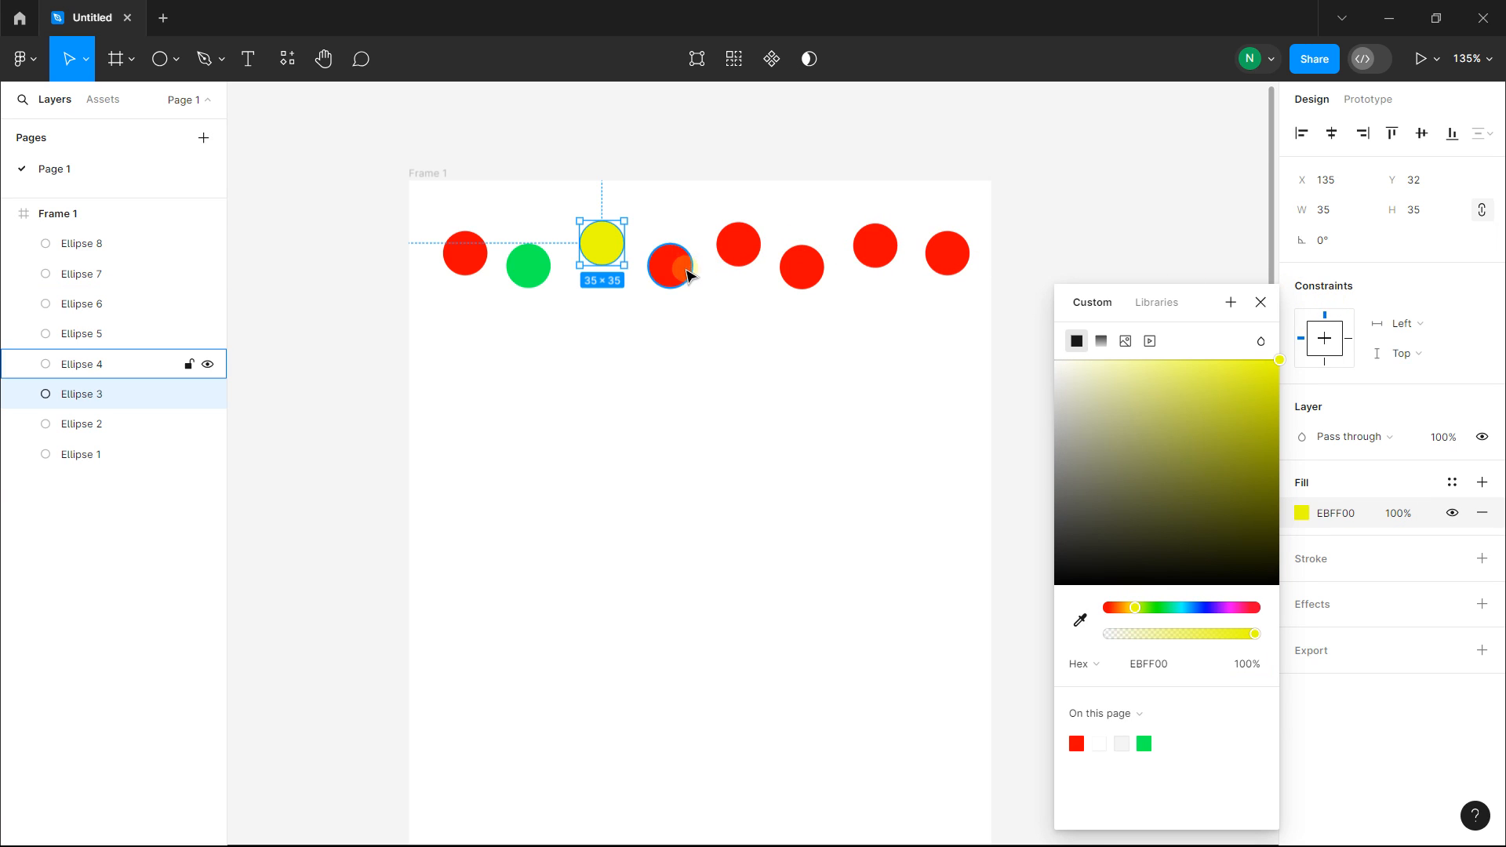
# - Fill the fourth circle with cyan 00FFF0
pyautogui.click(671, 266)
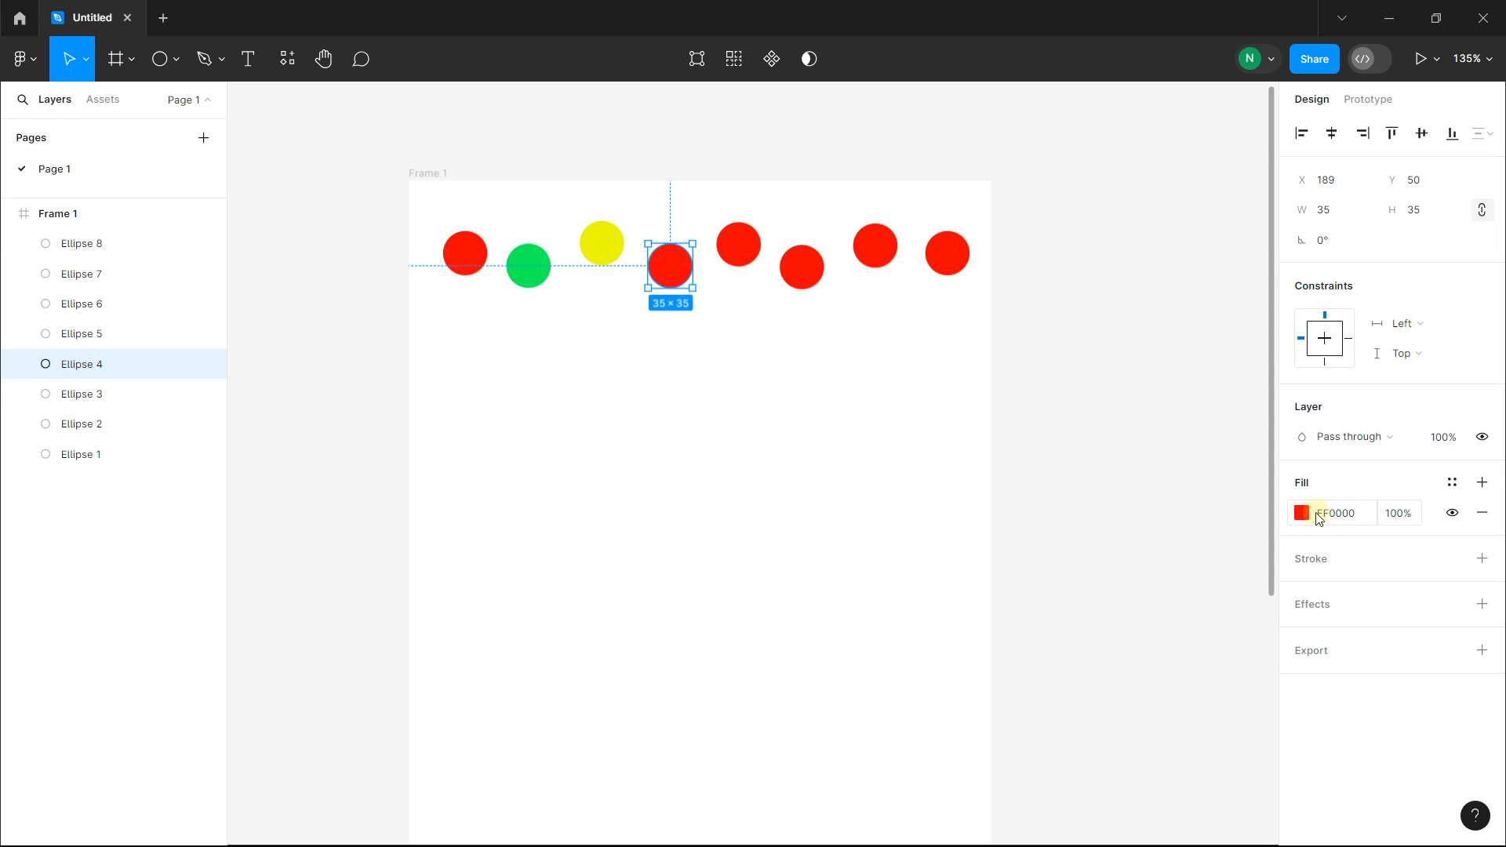
pyautogui.click(1301, 513)
pyautogui.moveTo(1204, 609); pyautogui.dragTo(1181, 610)
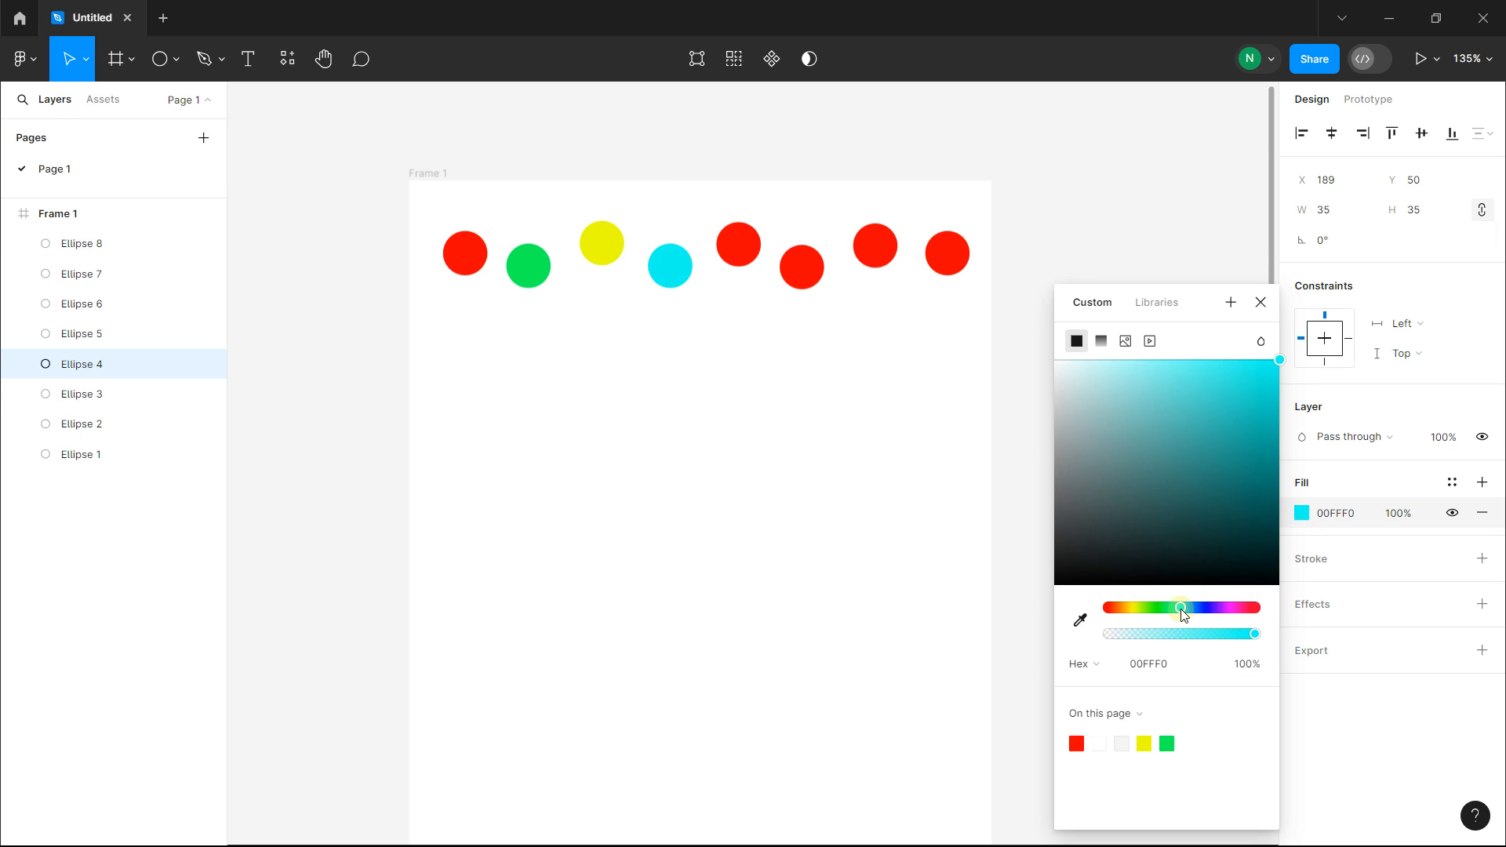
# - Fill the fifth circle with magenta FF00F5
pyautogui.click(739, 244)
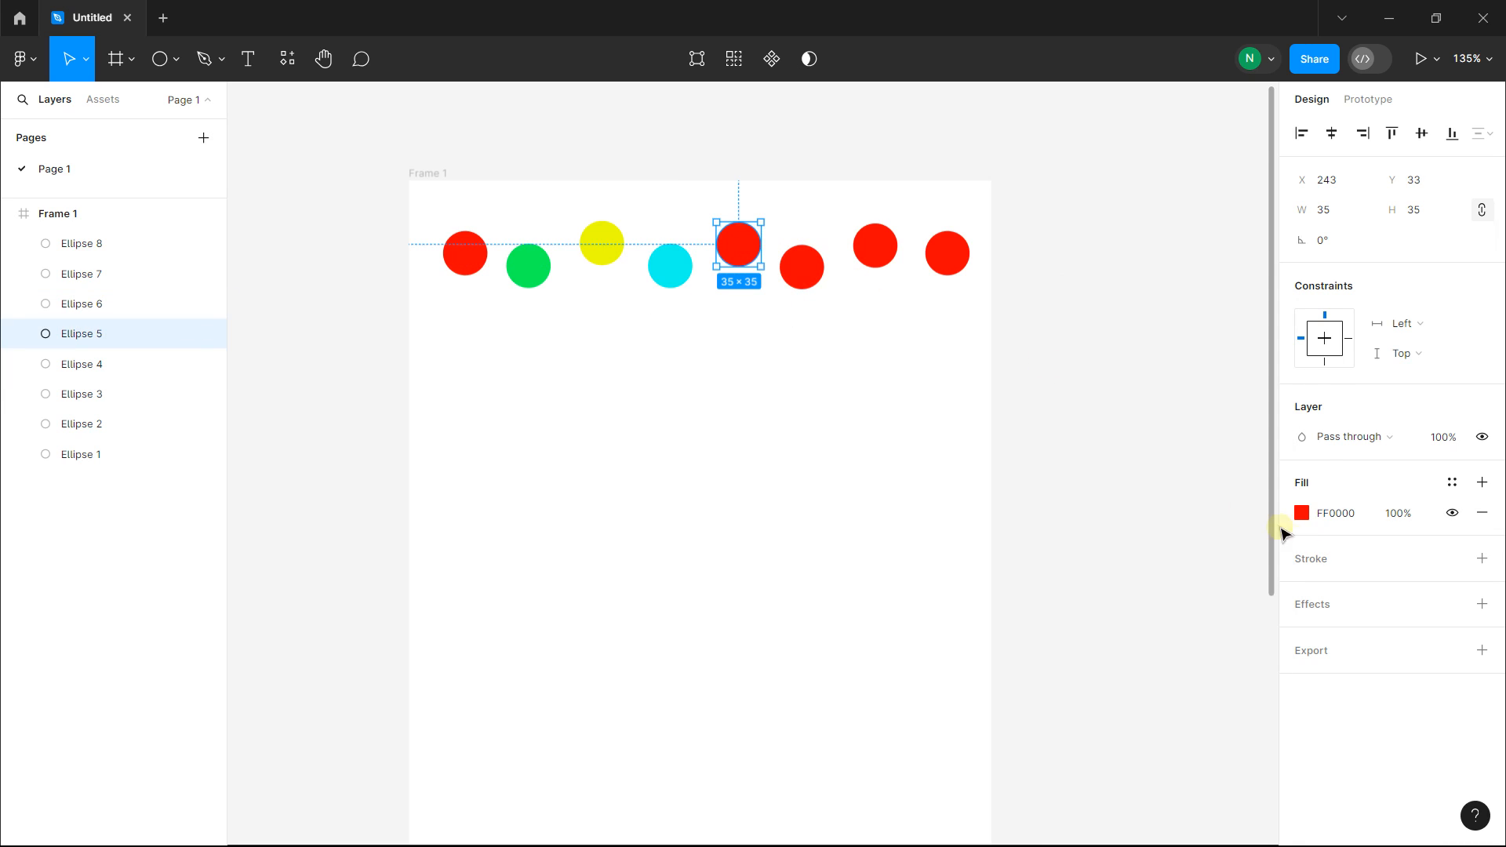
pyautogui.click(1301, 513)
pyautogui.moveTo(1187, 609); pyautogui.dragTo(1233, 608)
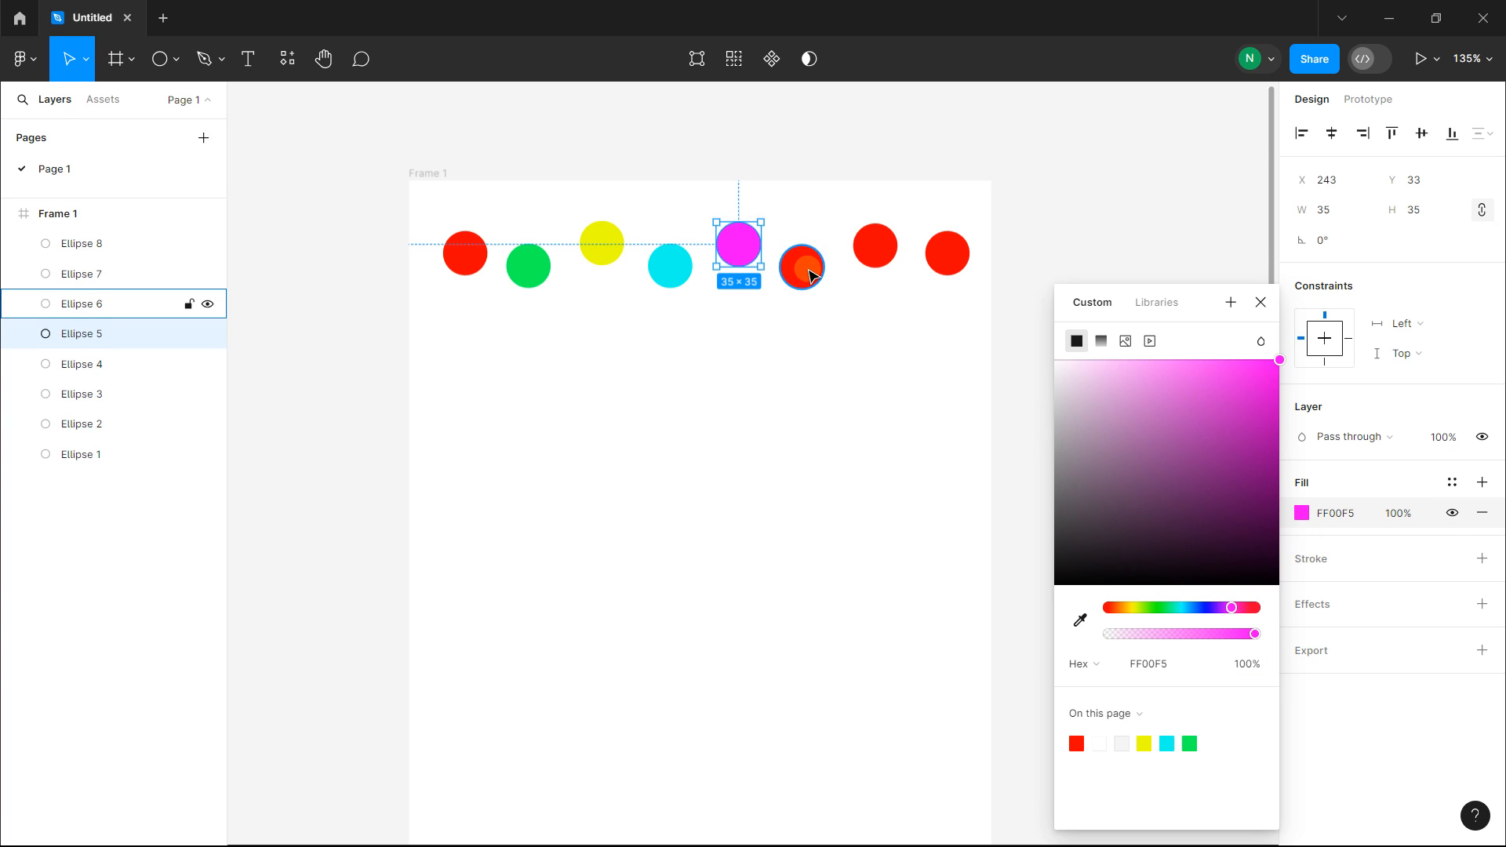
# - Fill the sixth circle with orange FF9900 and the seventh circle with blue 4200FF
pyautogui.click(808, 271)
pyautogui.click(1302, 513)
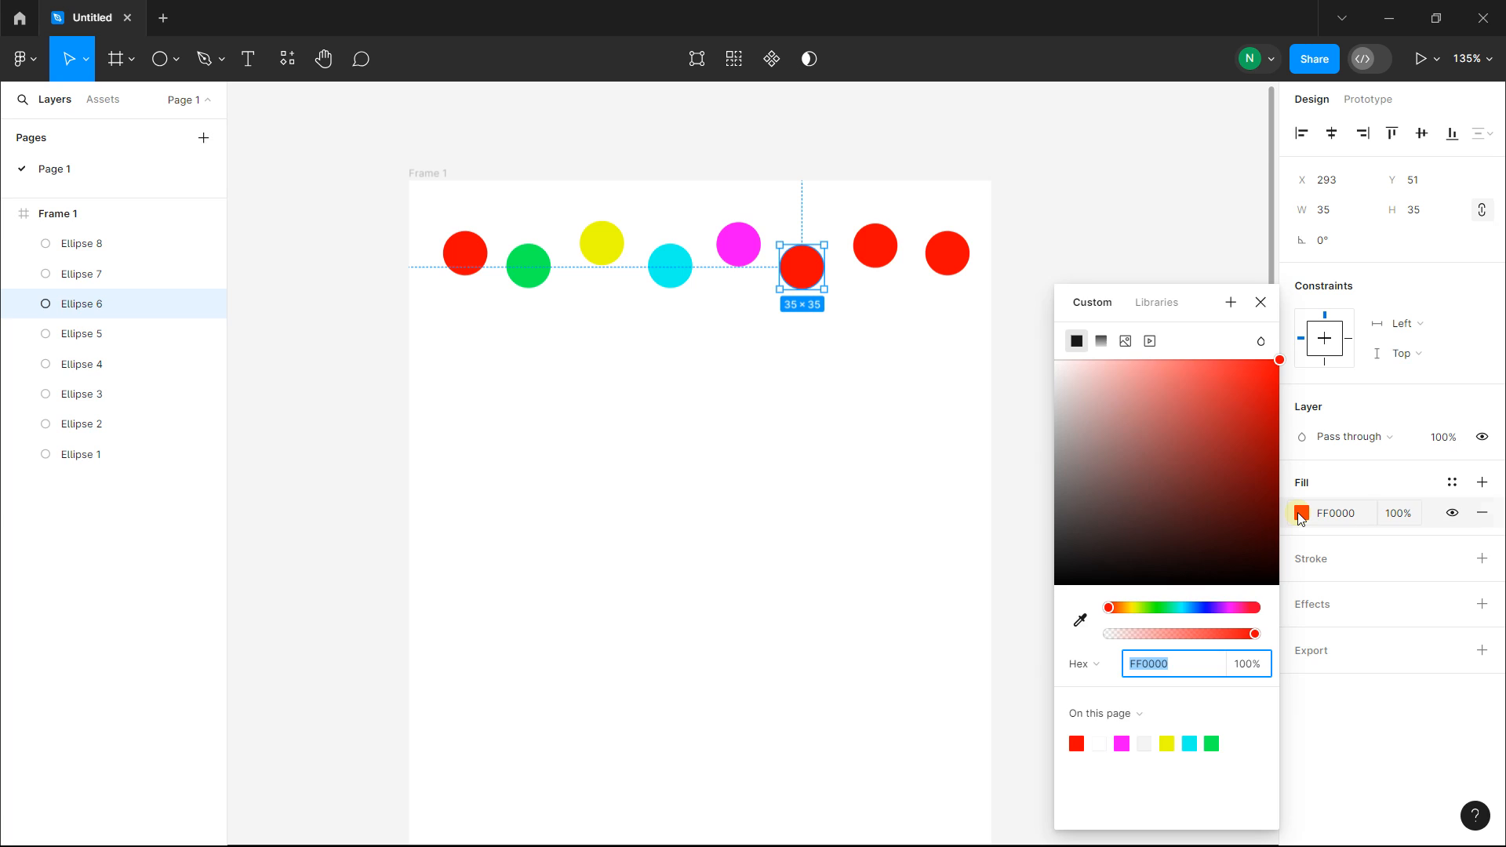
pyautogui.click(1163, 609)
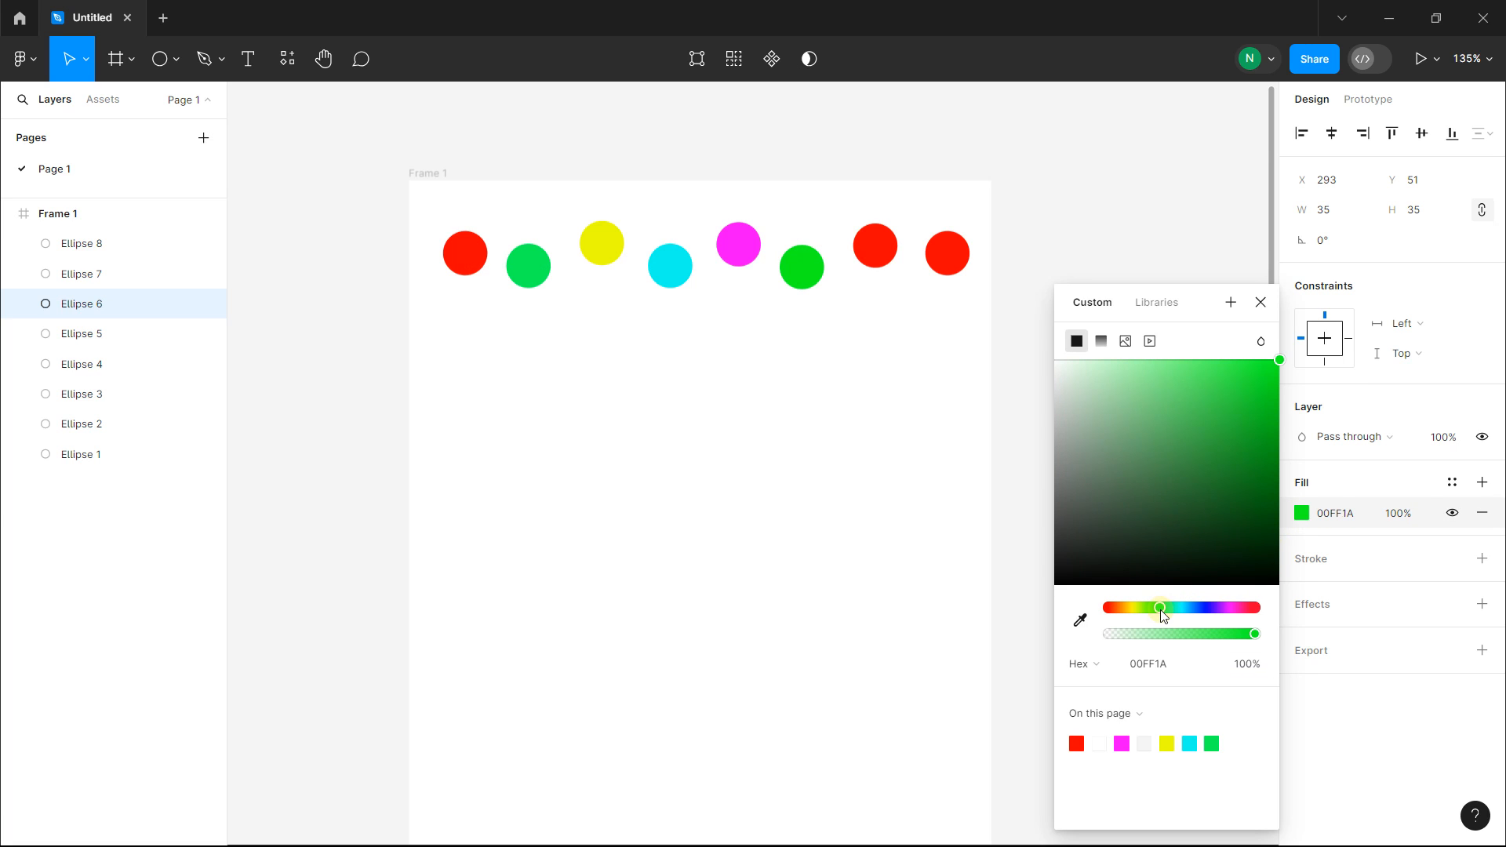
pyautogui.moveTo(1163, 612); pyautogui.dragTo(1123, 605)
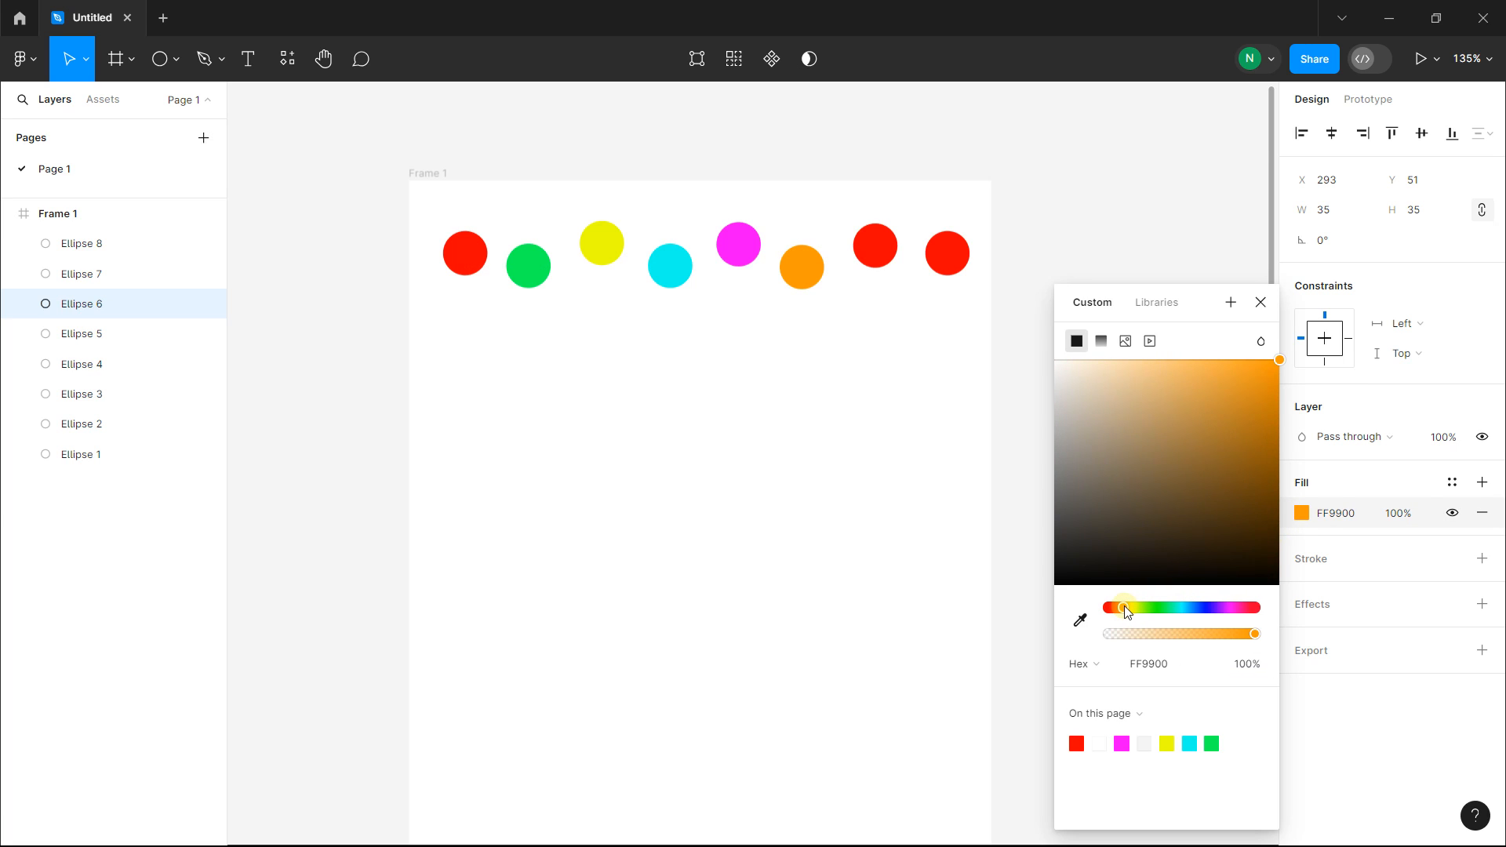
pyautogui.click(874, 243)
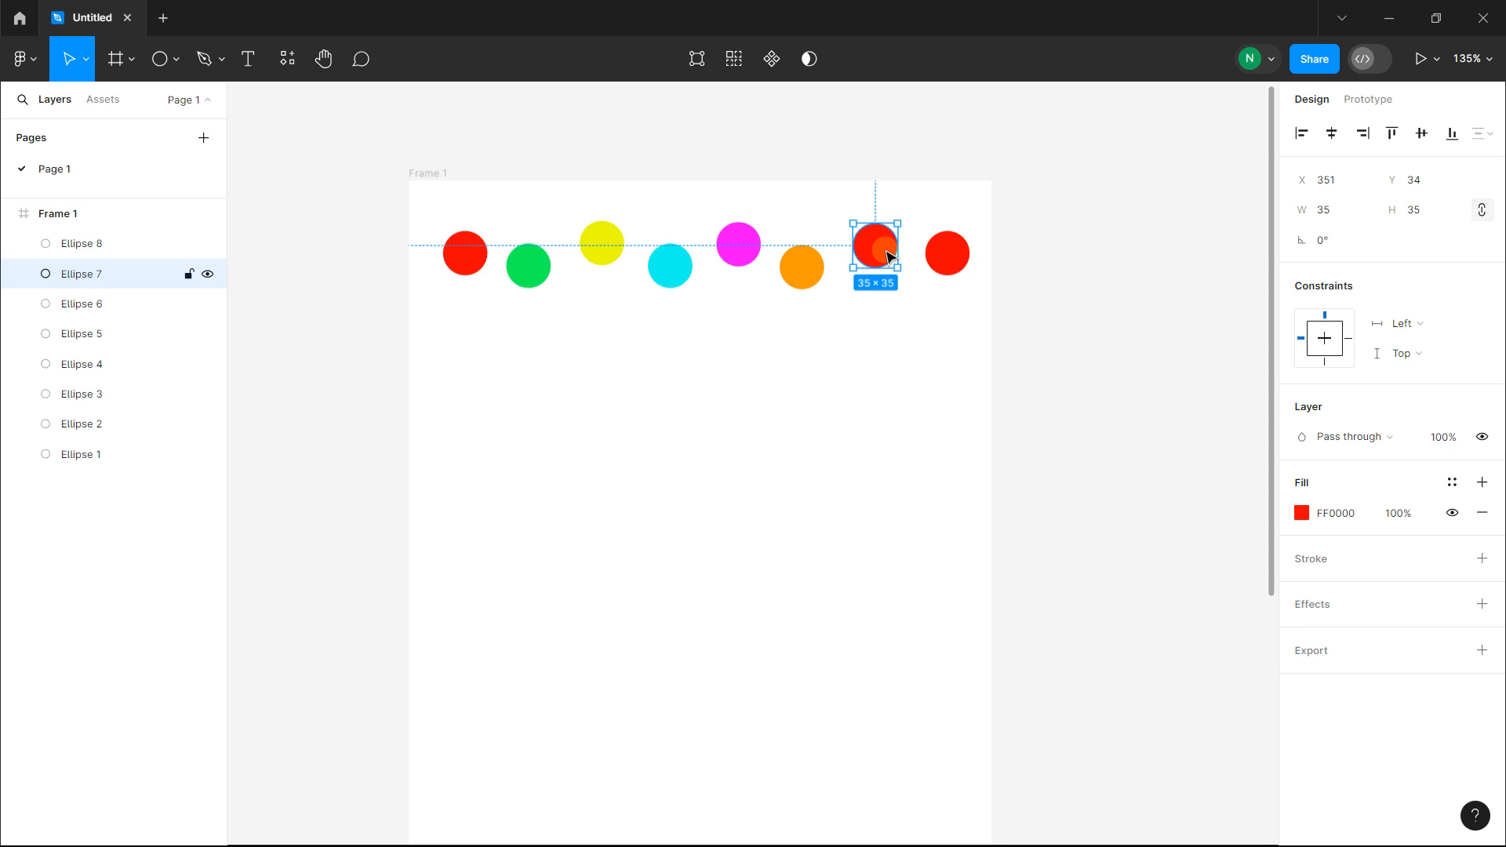
pyautogui.click(1303, 517)
pyautogui.click(1212, 608)
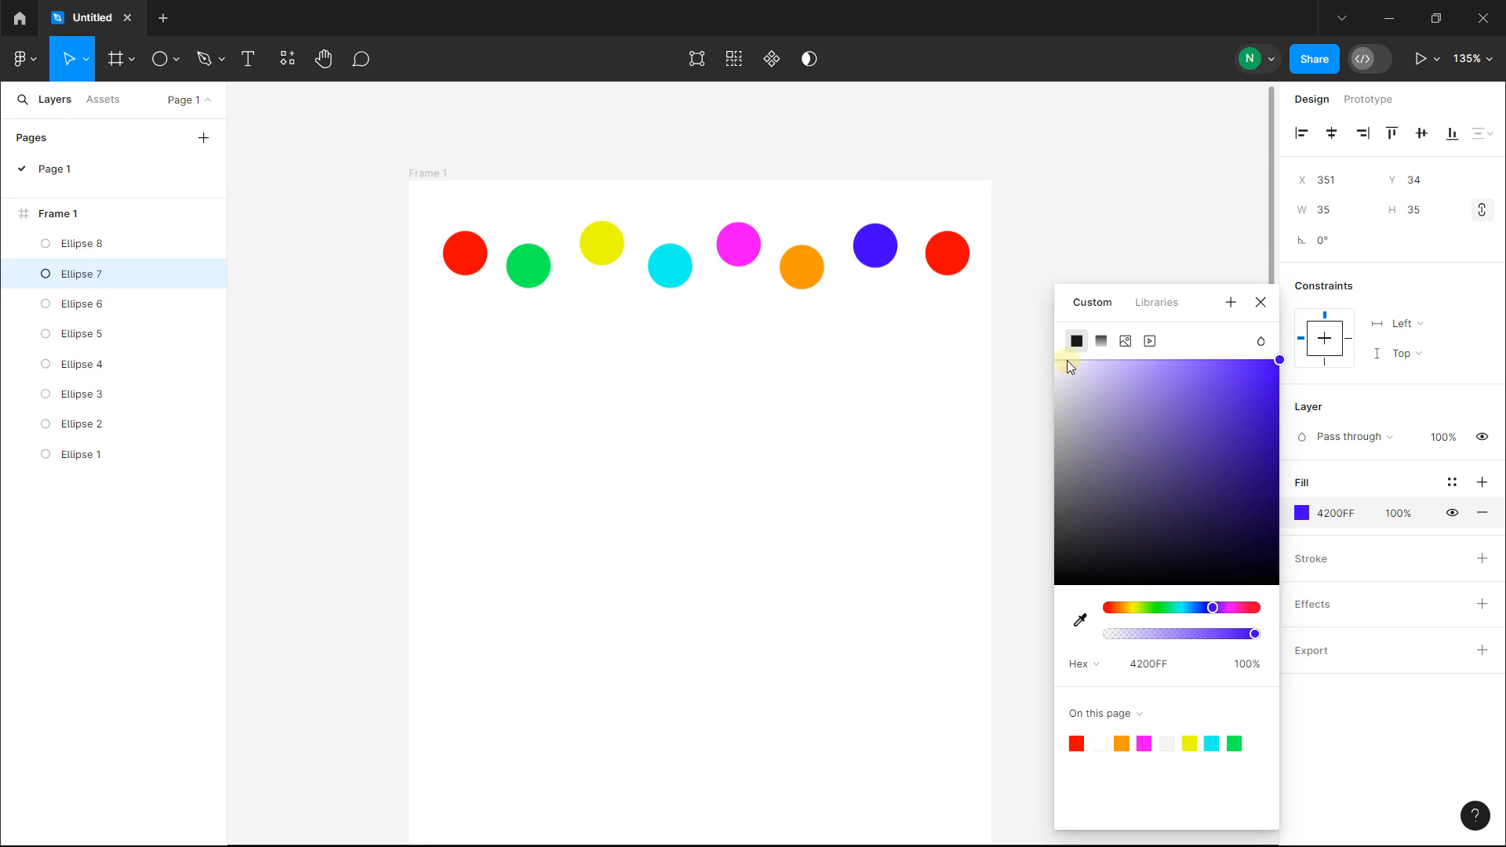
# - Fill the eighth circle with pink FF008A
pyautogui.click(942, 261)
pyautogui.click(1302, 513)
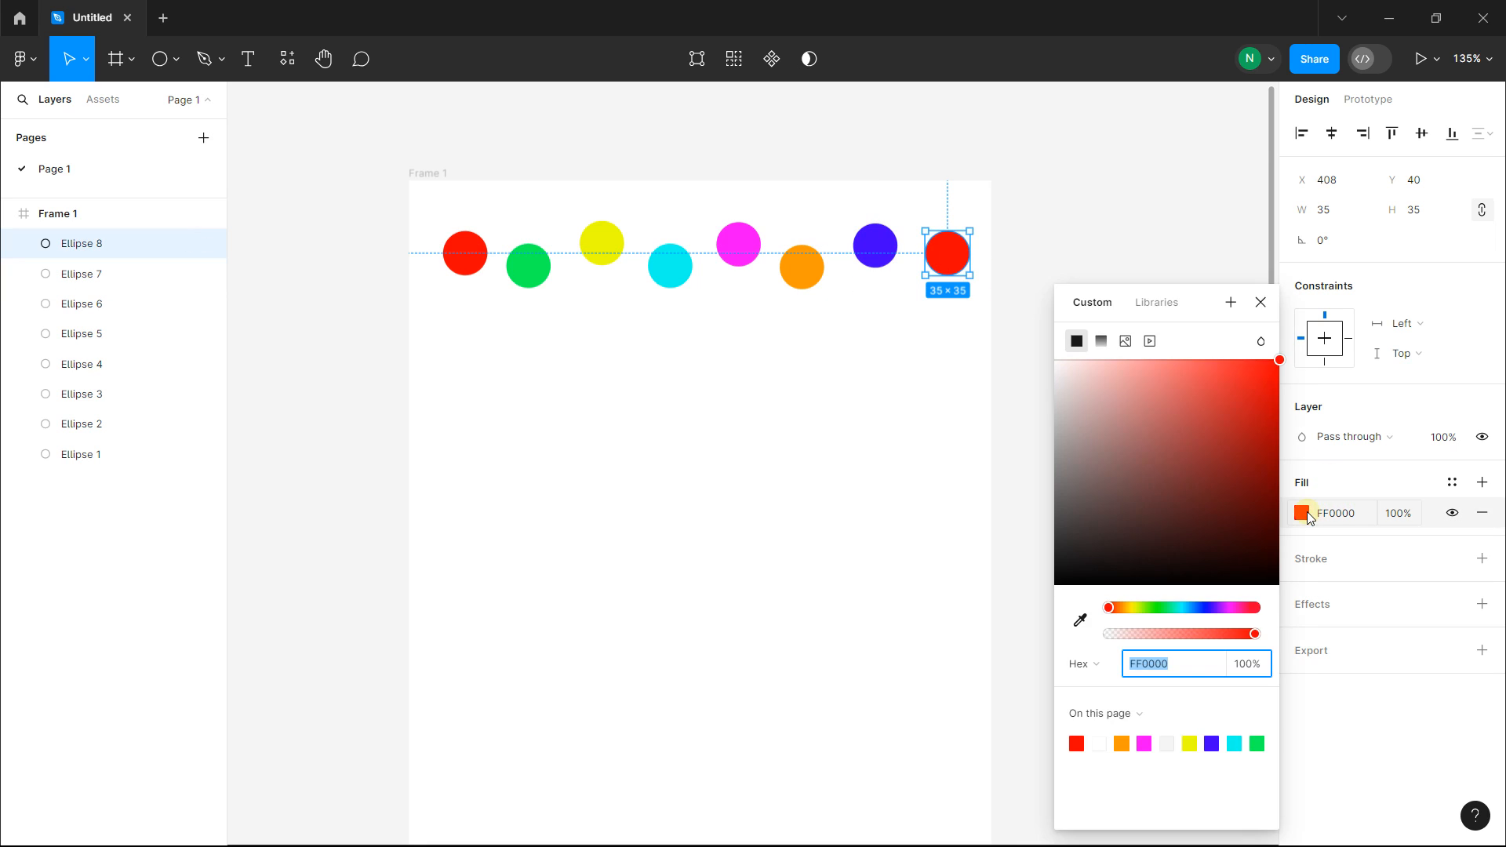
pyautogui.click(1231, 610)
pyautogui.click(1229, 609)
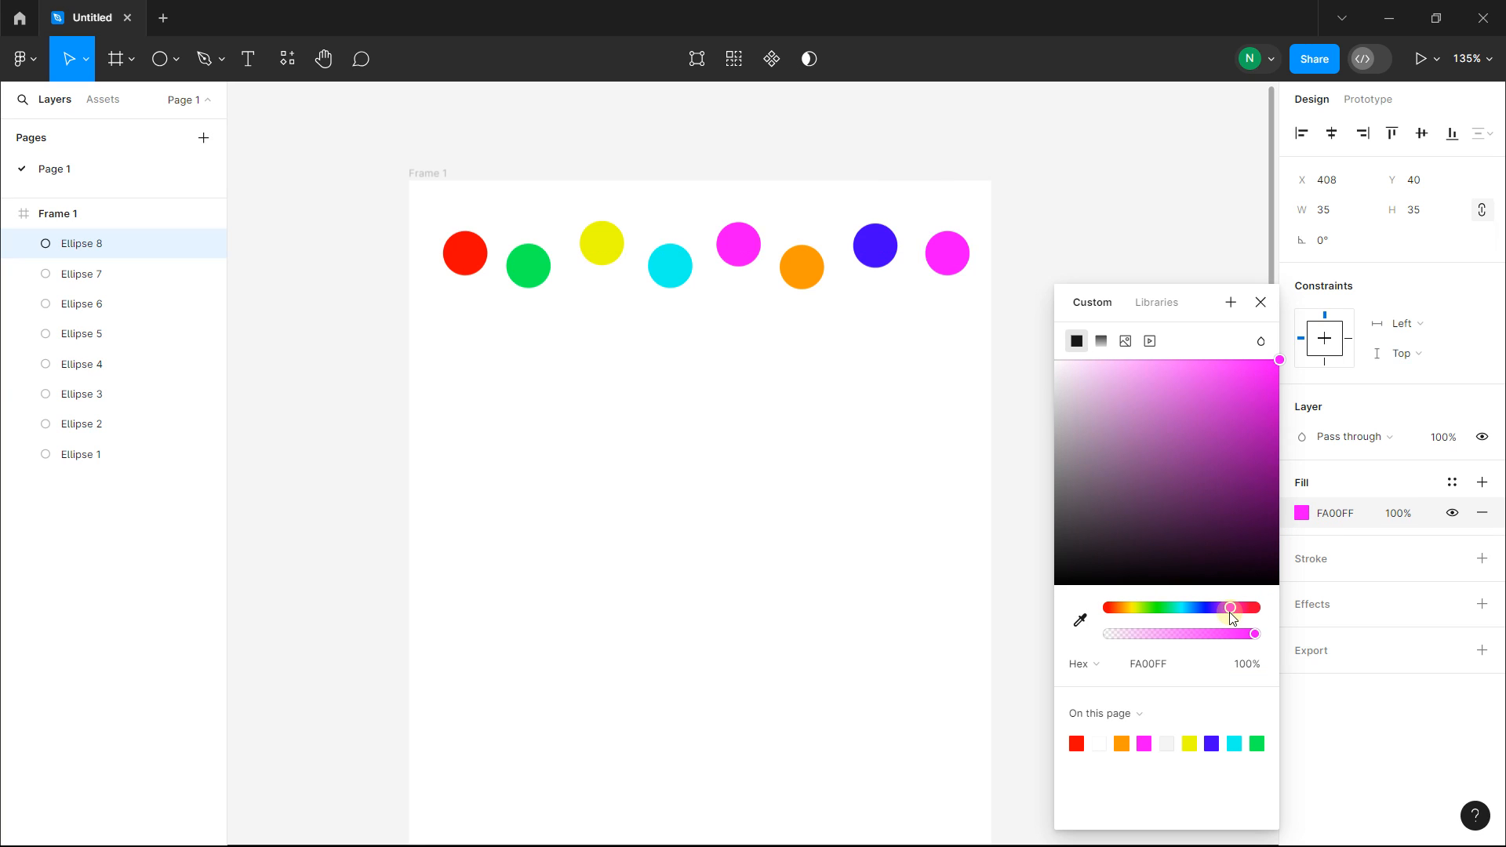
pyautogui.moveTo(1231, 613); pyautogui.dragTo(1242, 616)
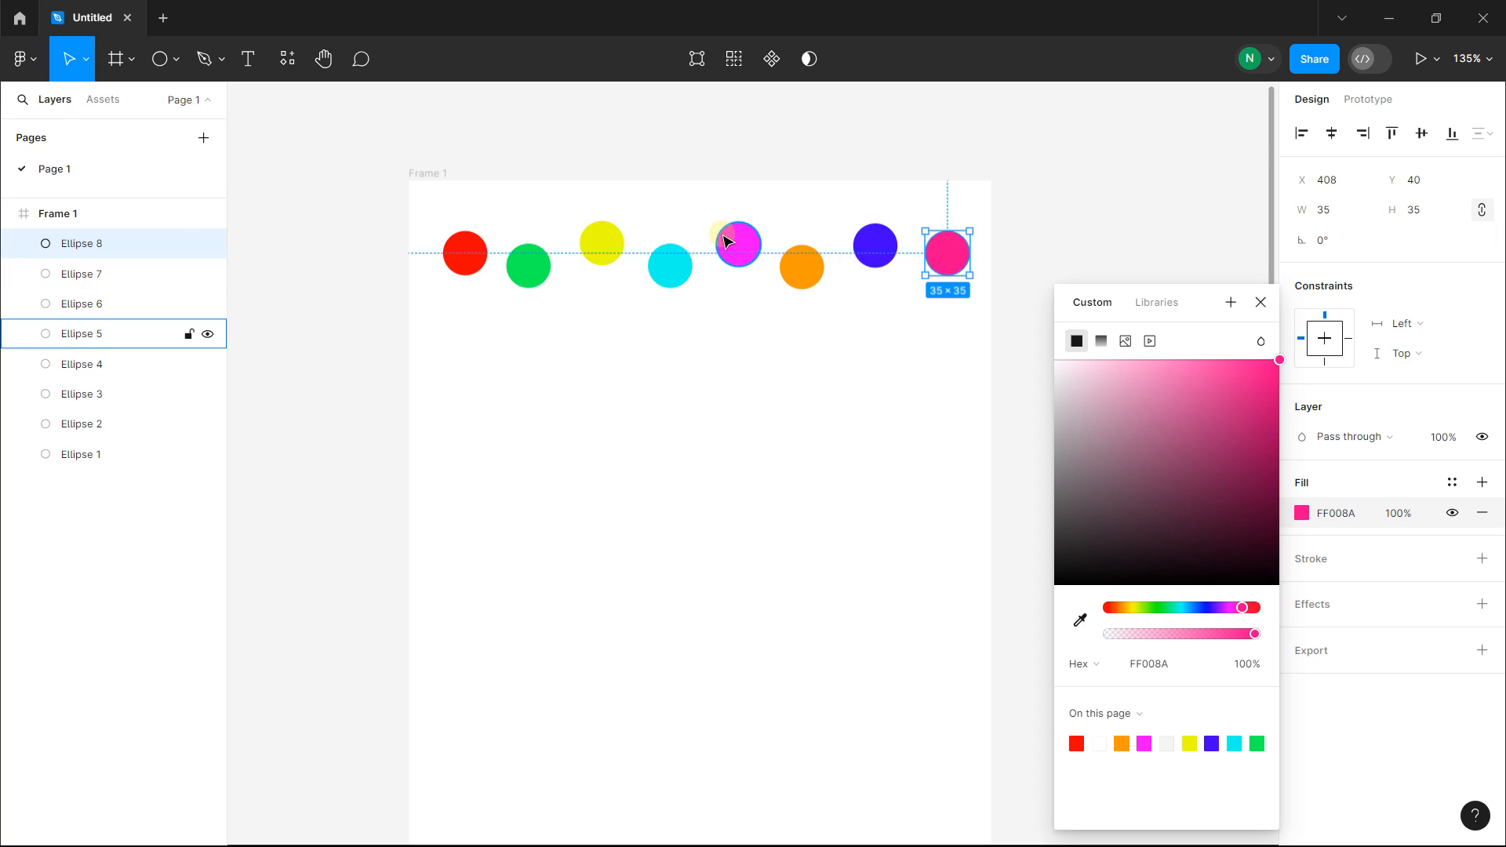
# - Shift the fifth circle's fill to purple and set the eighth circle's fill to magenta FF00F5
pyautogui.click(735, 247)
pyautogui.click(1301, 513)
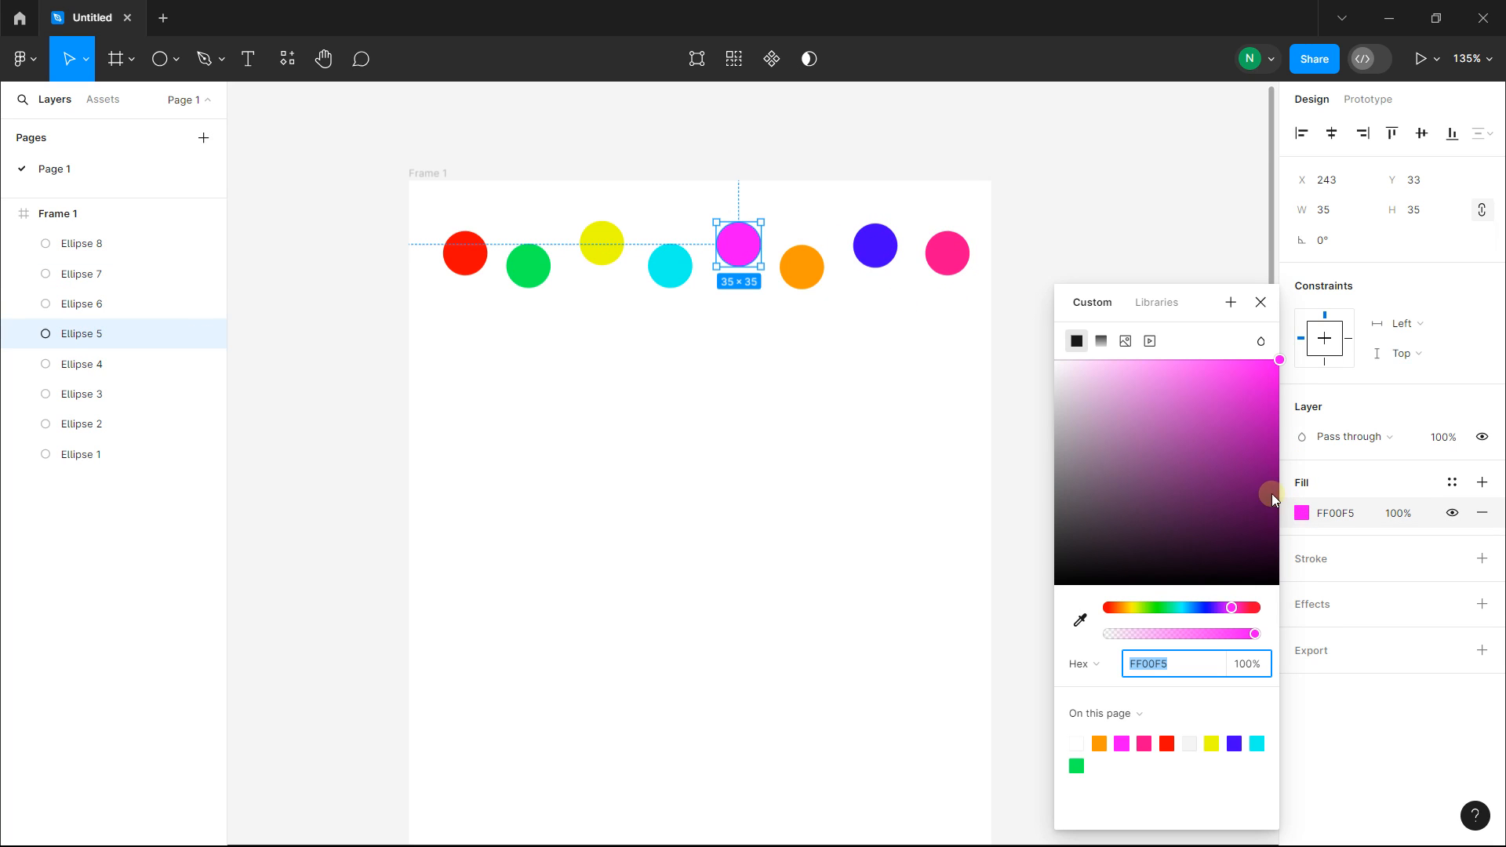
pyautogui.moveTo(1231, 607); pyautogui.dragTo(1226, 608)
pyautogui.click(927, 249)
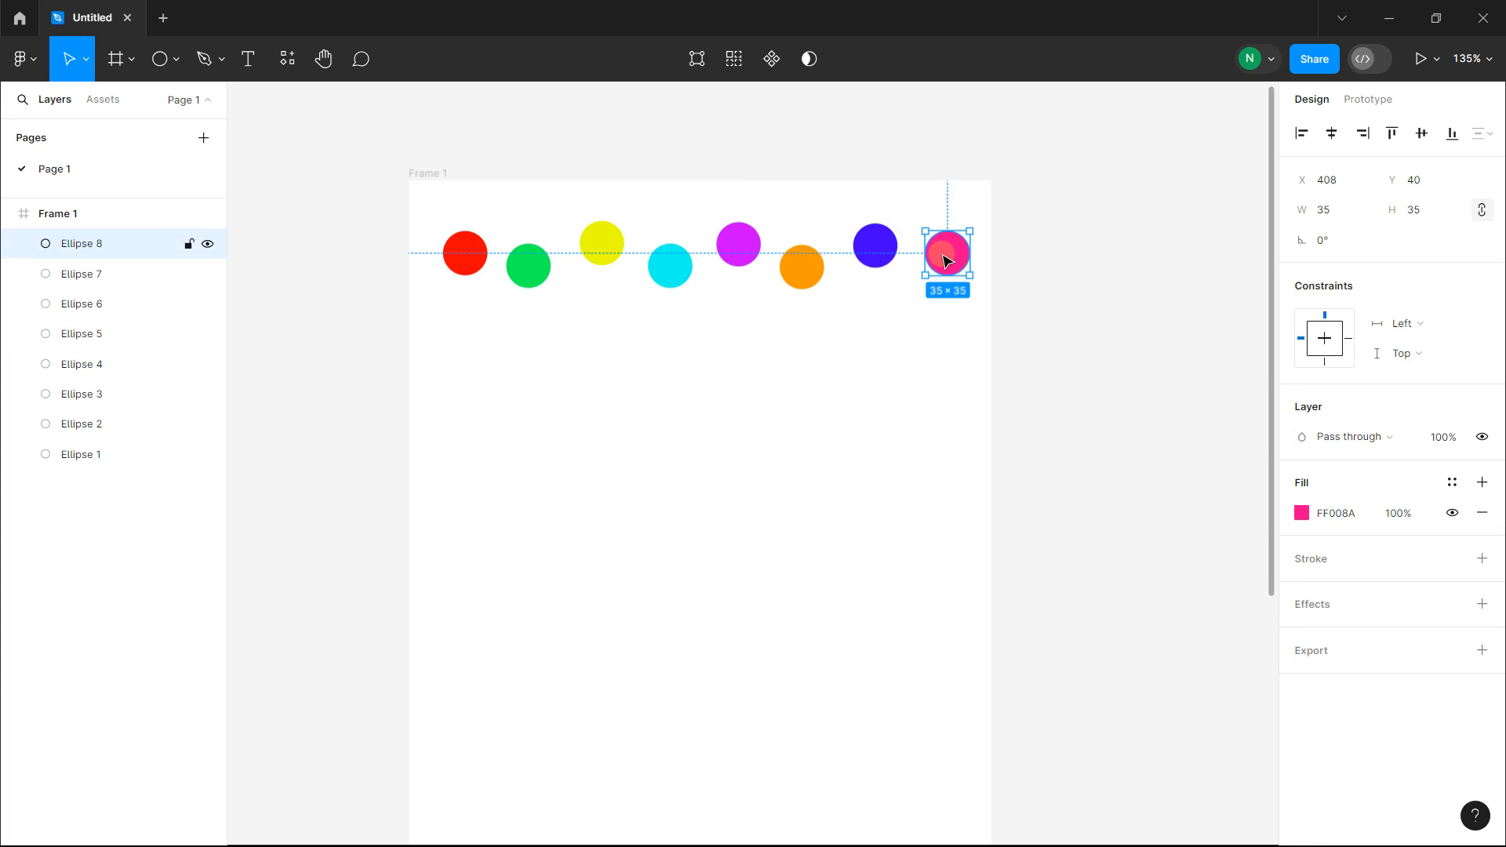
pyautogui.click(1301, 513)
pyautogui.moveTo(1242, 608); pyautogui.dragTo(1232, 614)
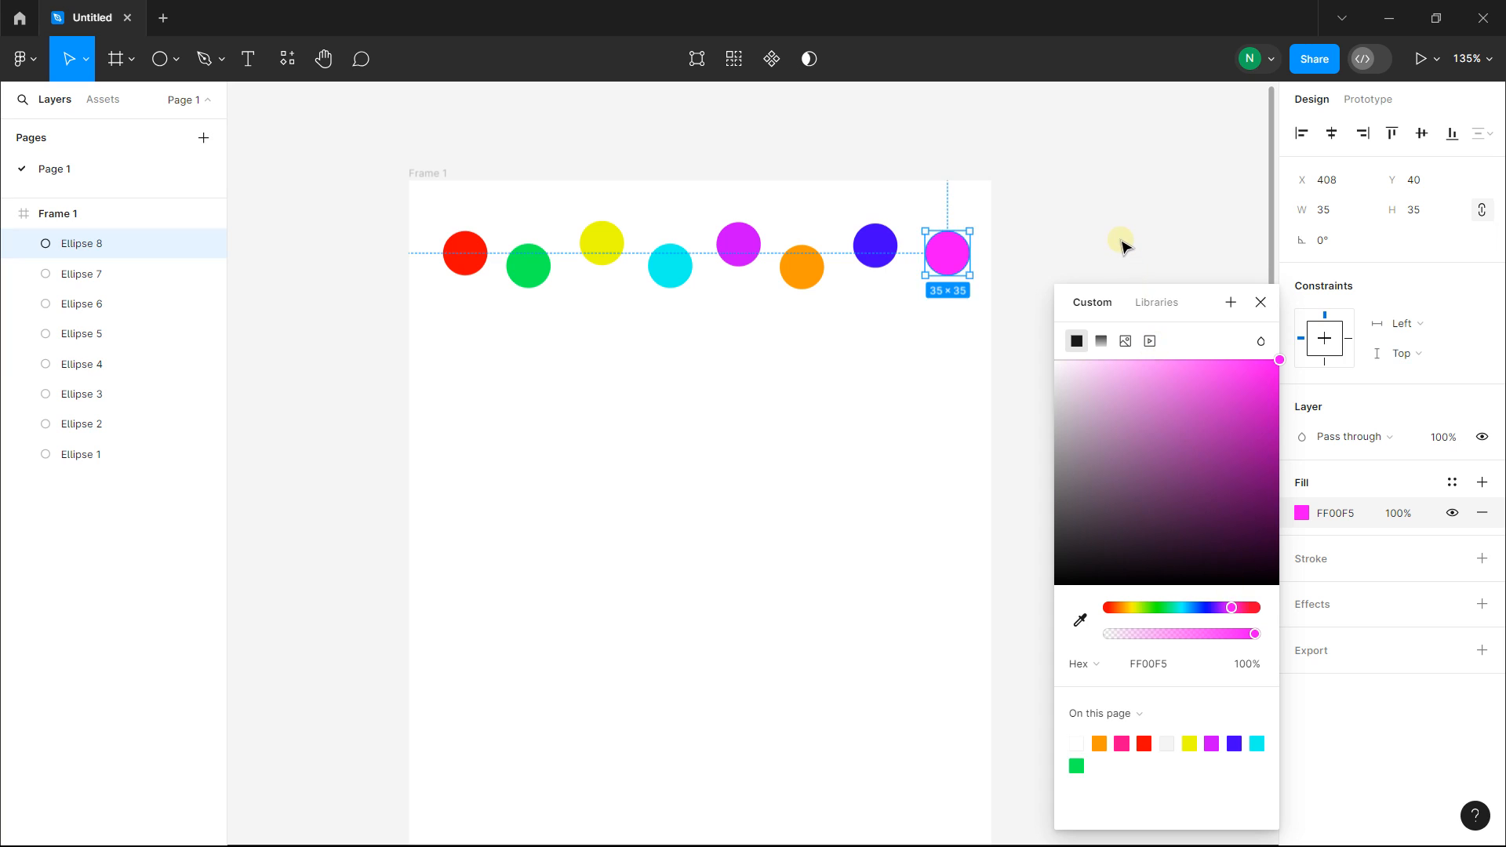
pyautogui.click(1122, 234)
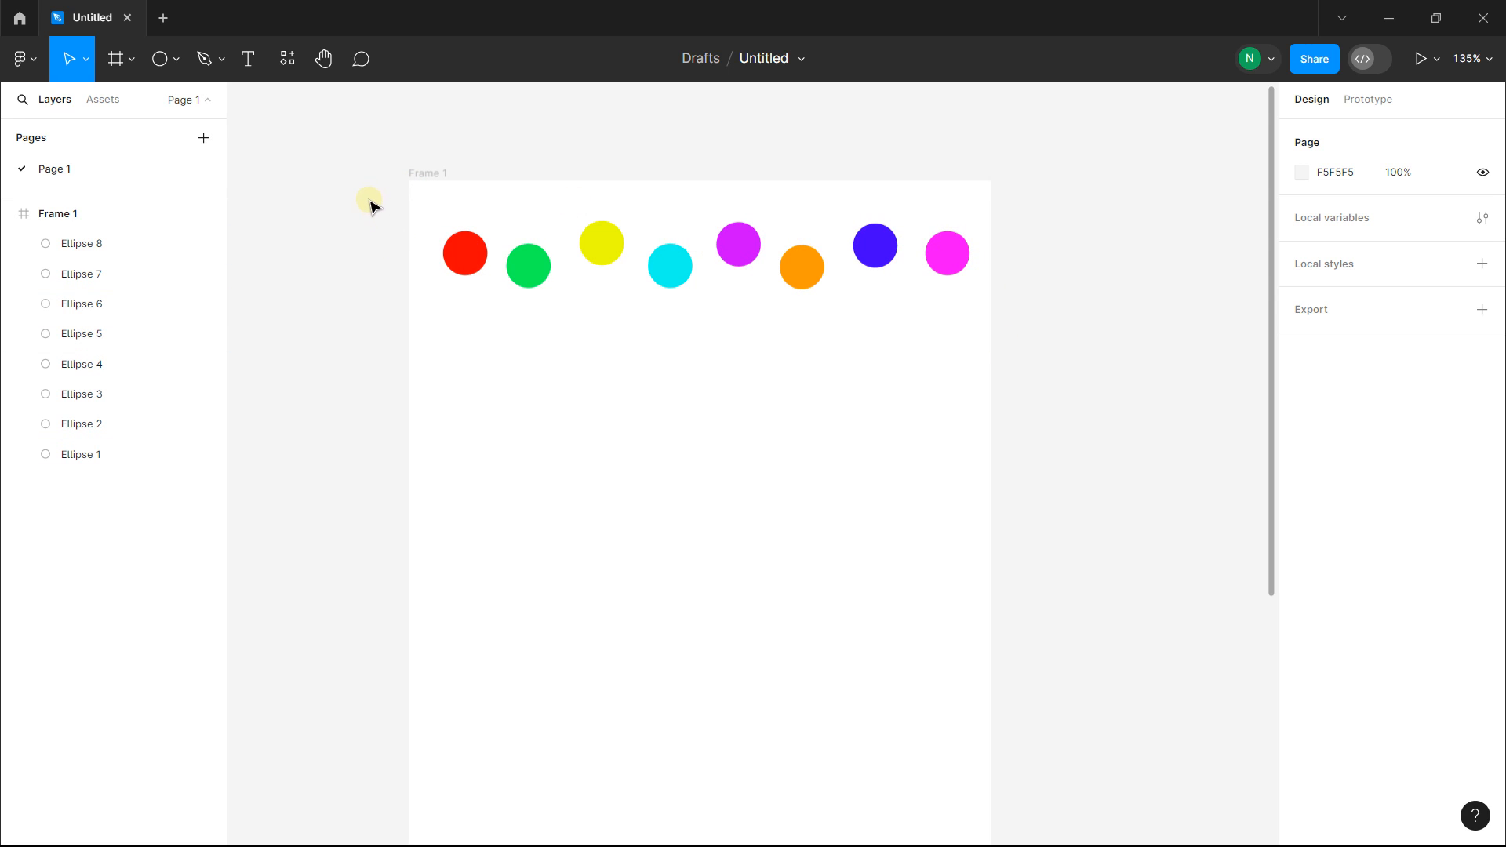
pyautogui.moveTo(367, 193); pyautogui.dragTo(1101, 371)
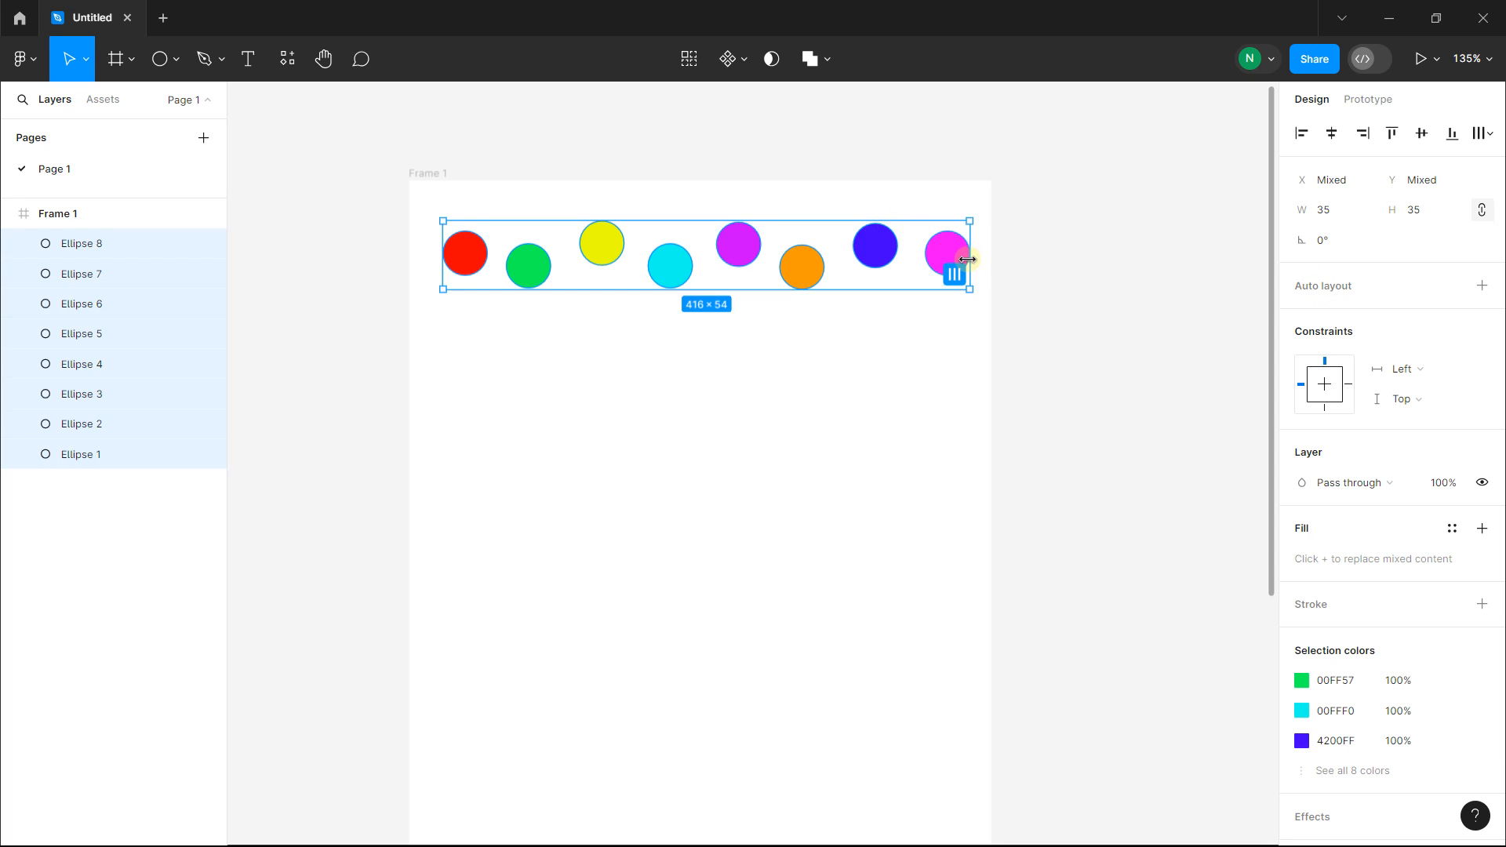
pyautogui.rightClick(941, 246)
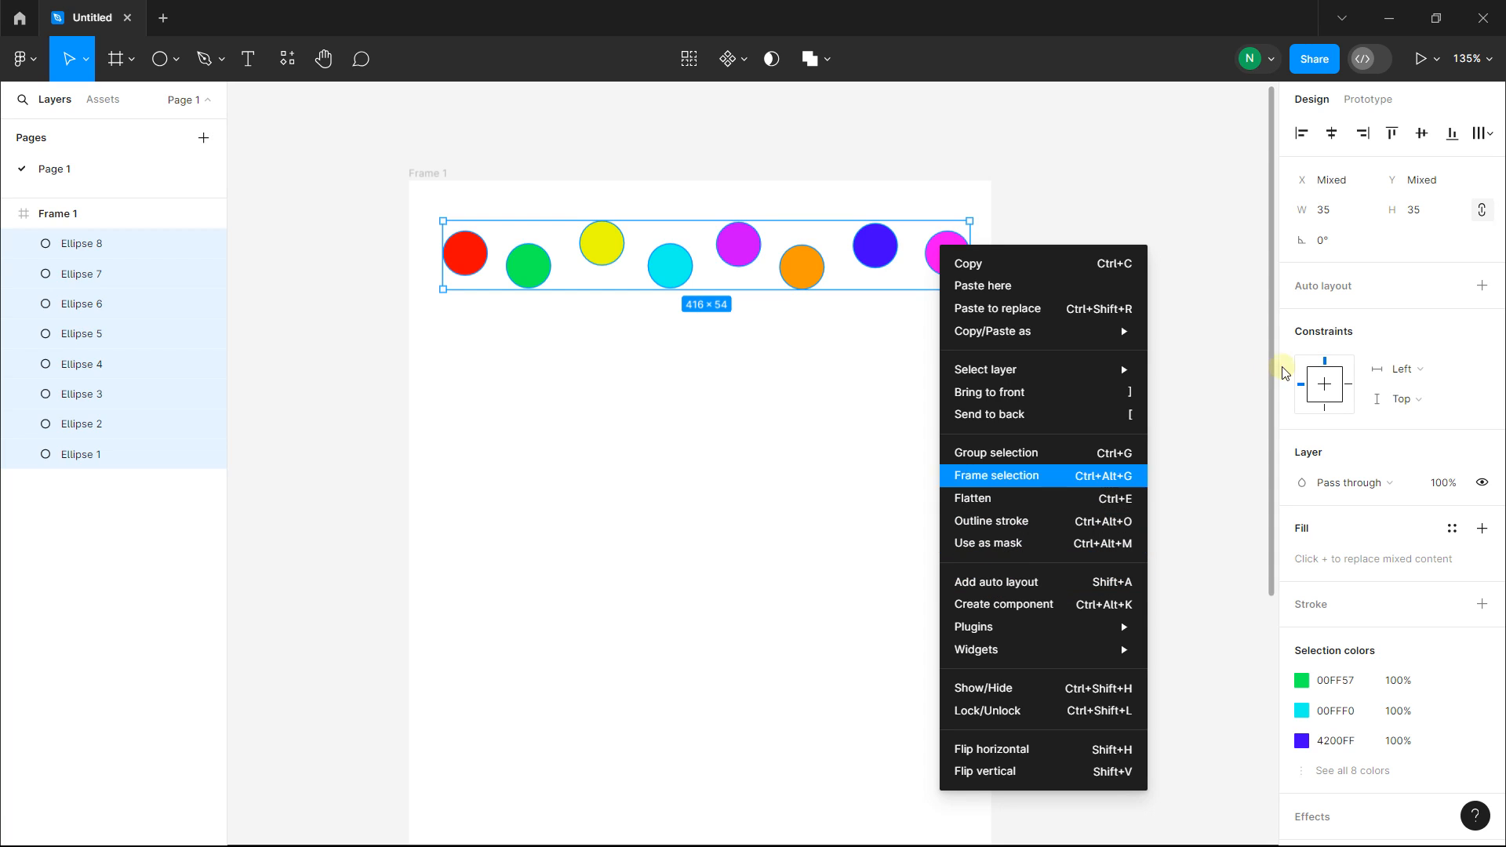
pyautogui.click(1275, 261)
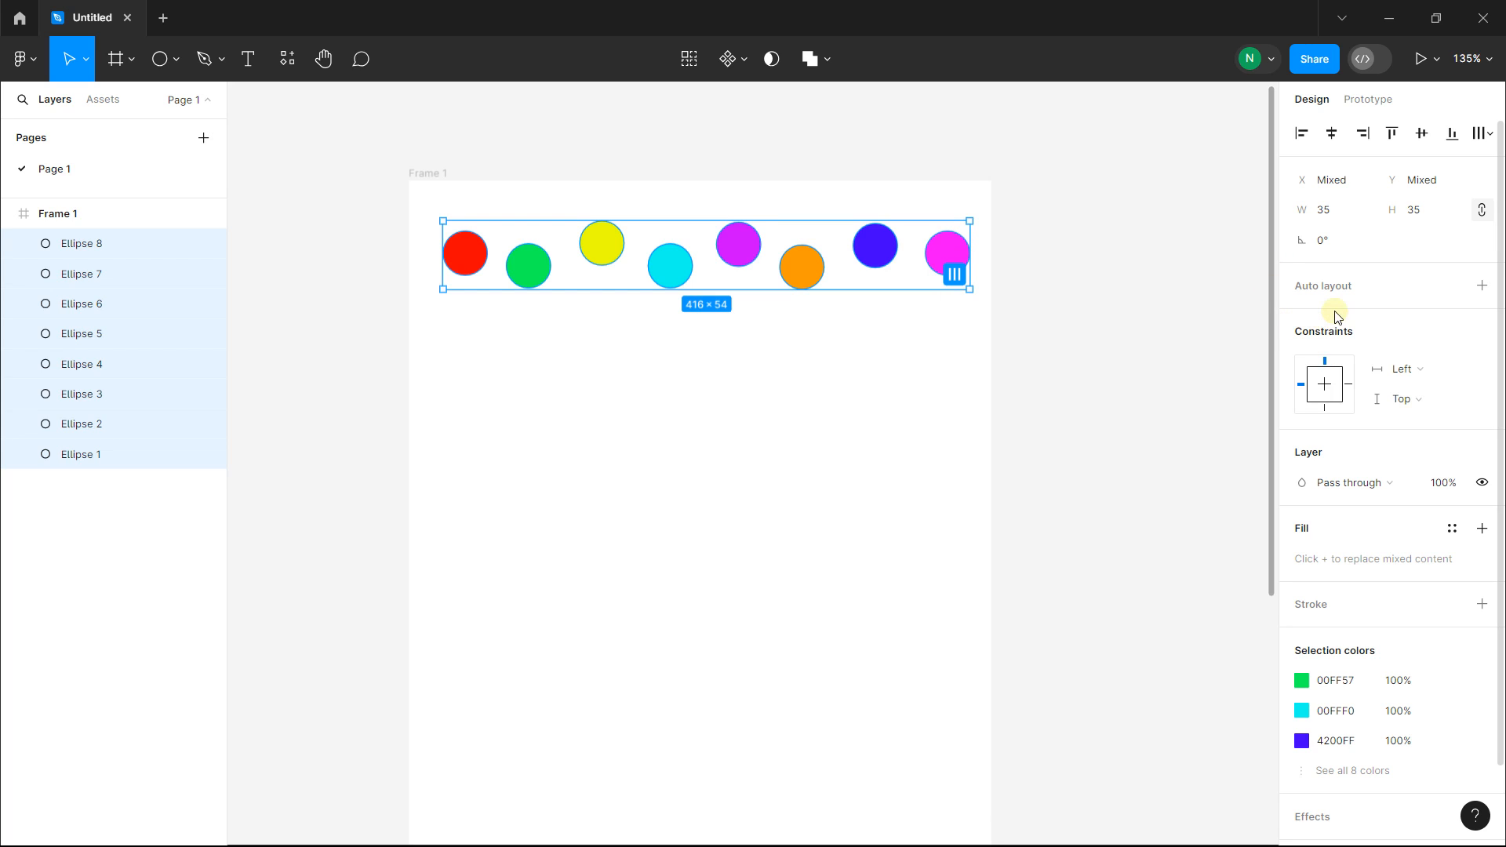
pyautogui.click(1189, 298)
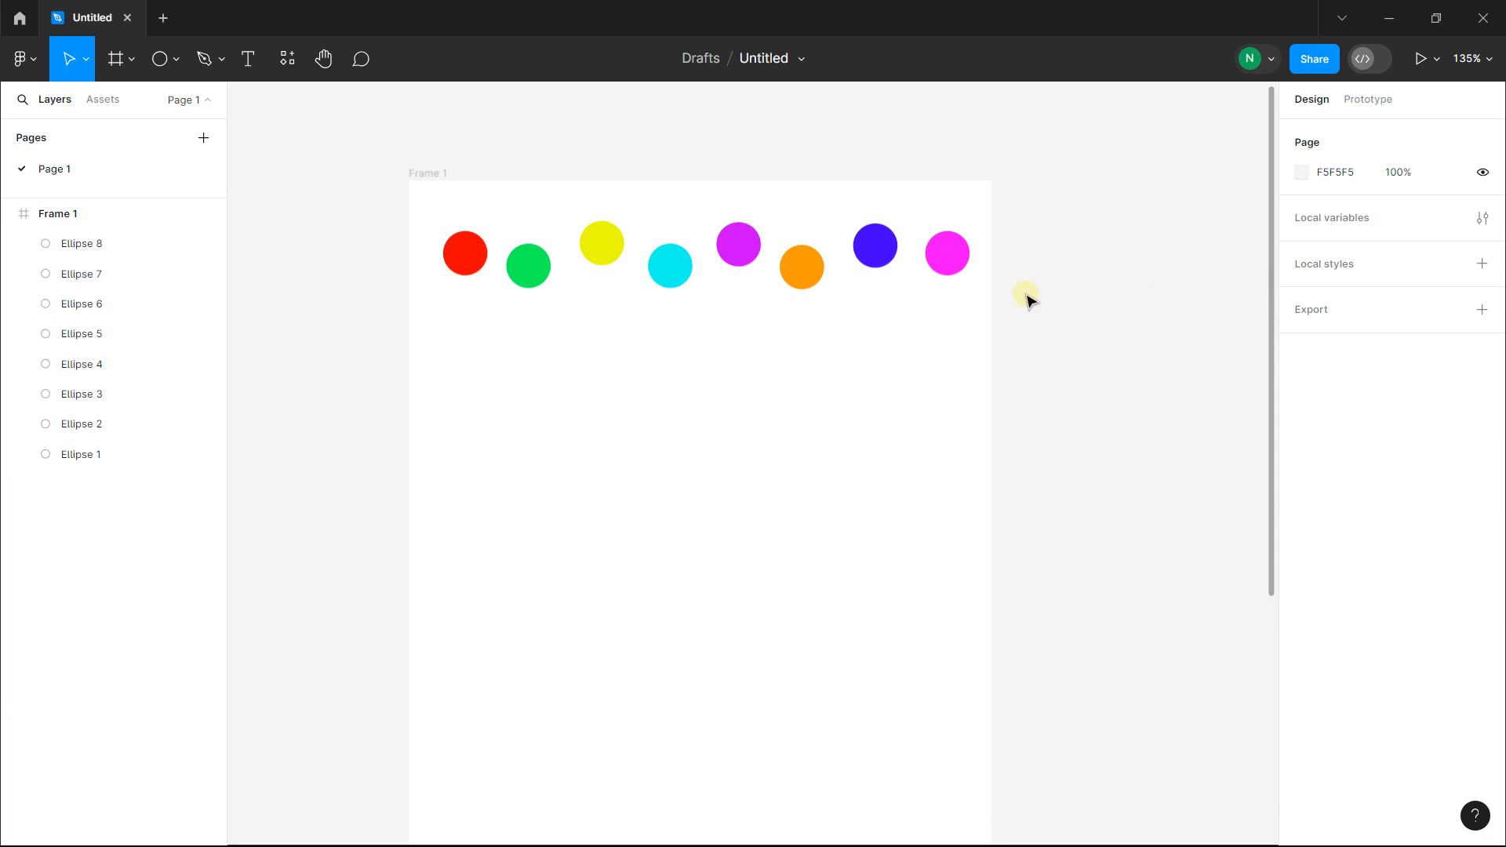
# - Apply auto layout to all eight circles together and expand the resulting frame's layer
pyautogui.moveTo(357, 185); pyautogui.dragTo(1173, 400)
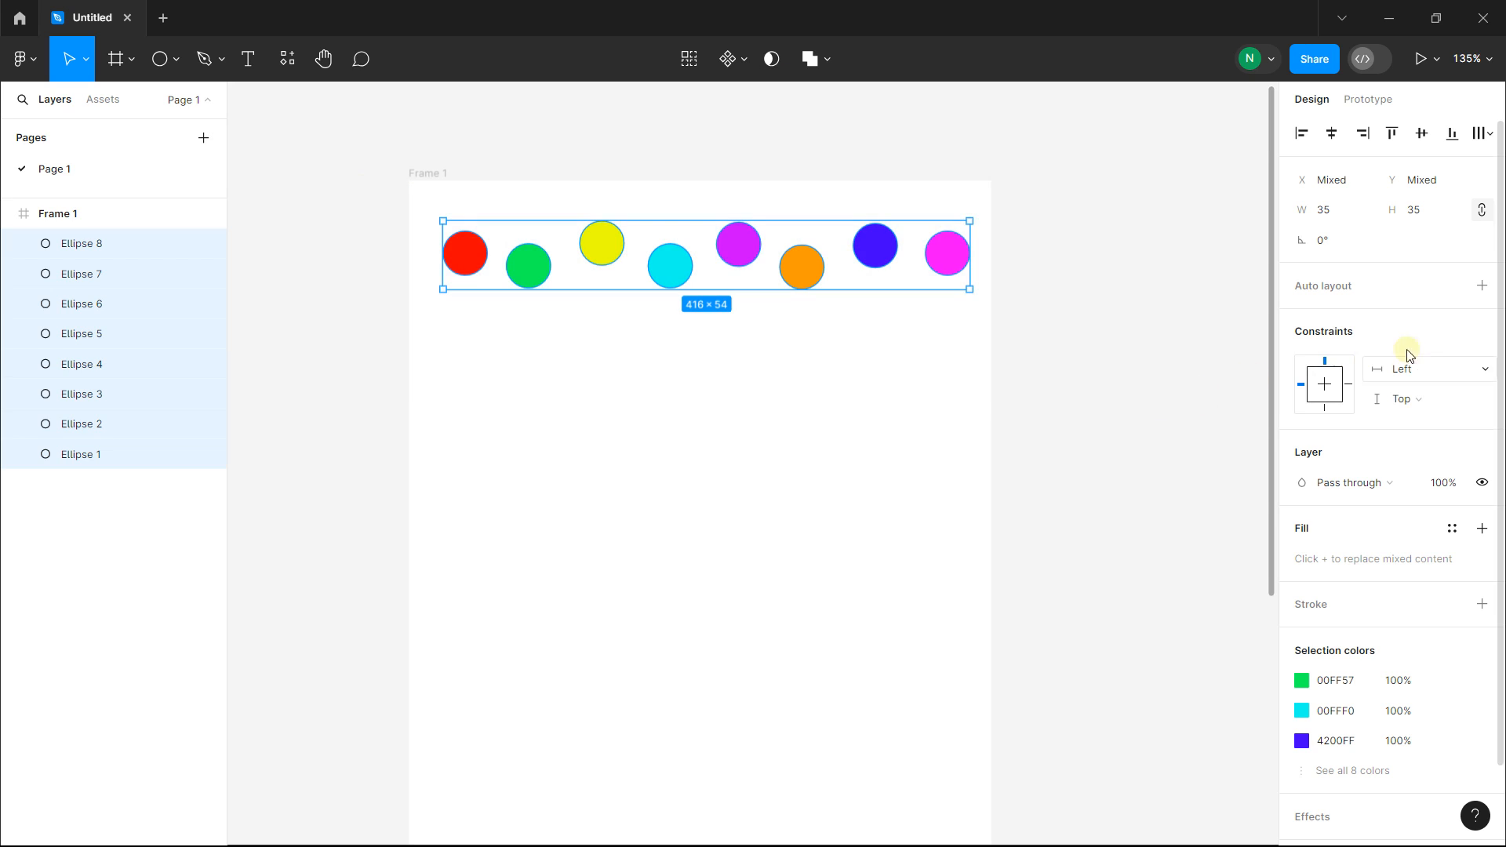
pyautogui.click(1482, 287)
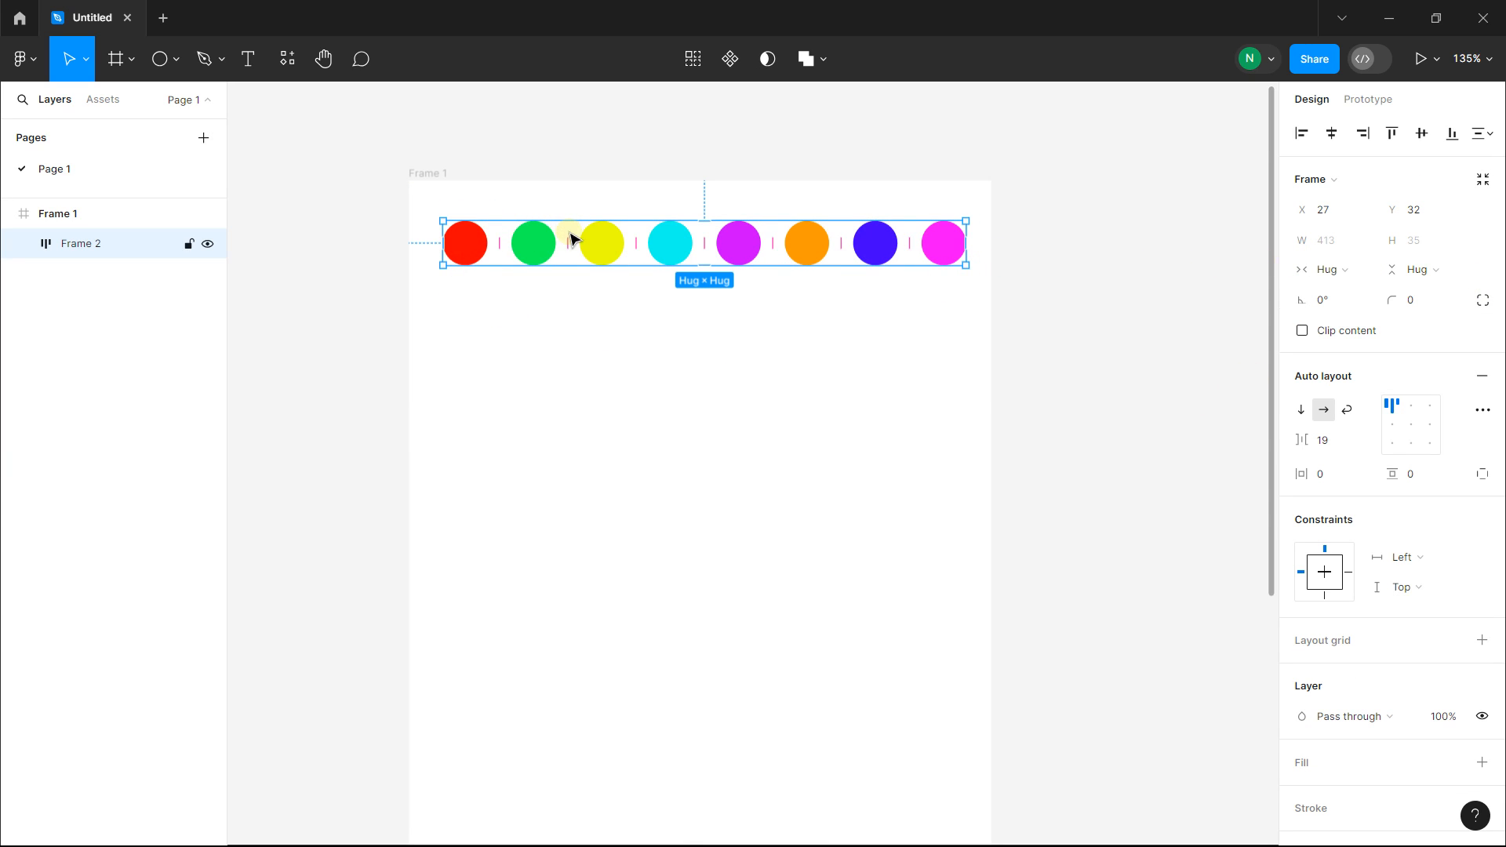
pyautogui.scroll(3, 508, 298)
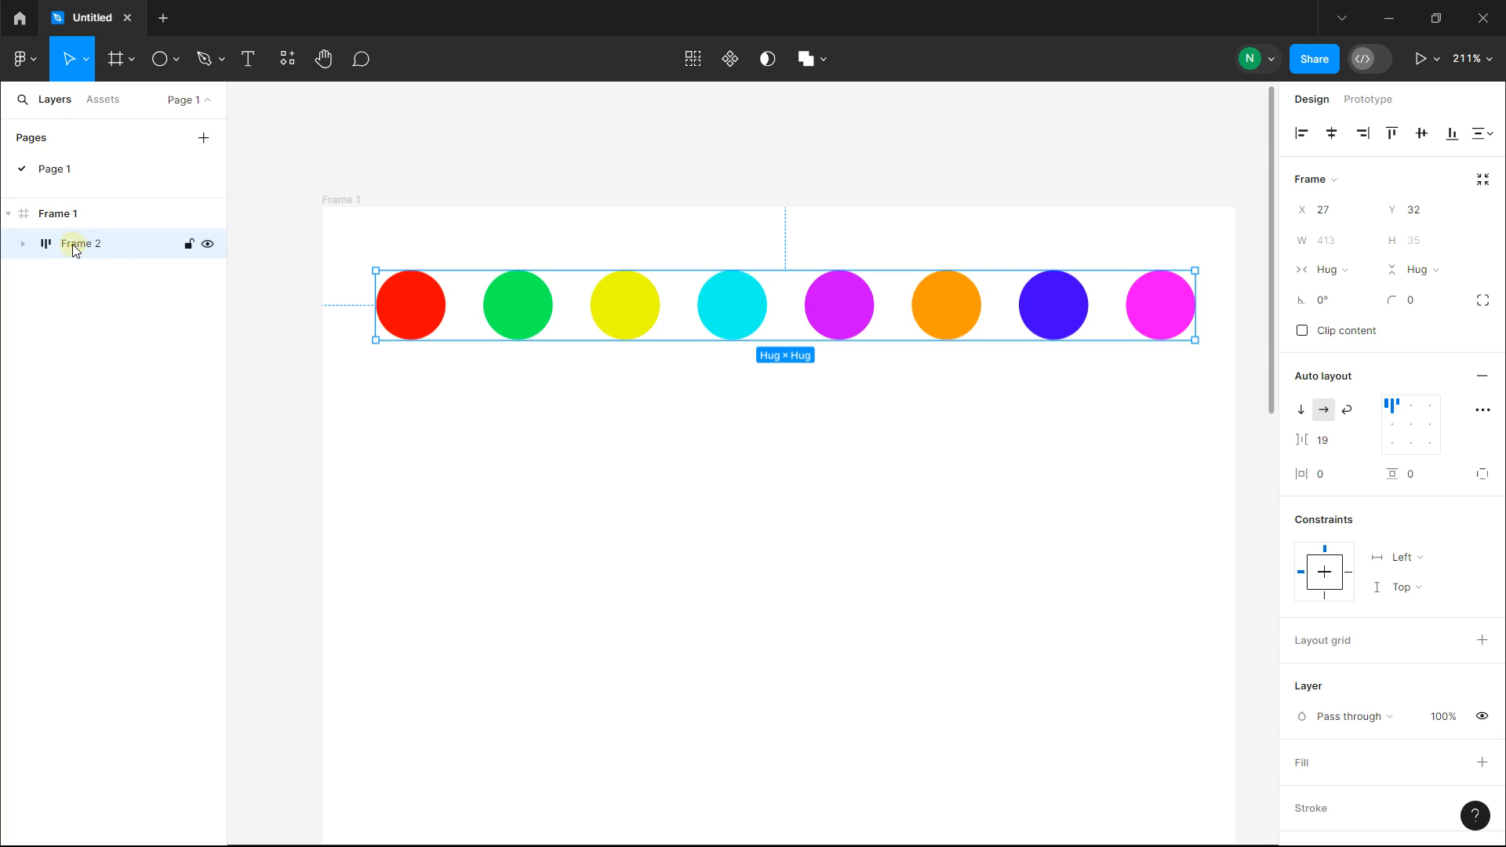
pyautogui.click(22, 244)
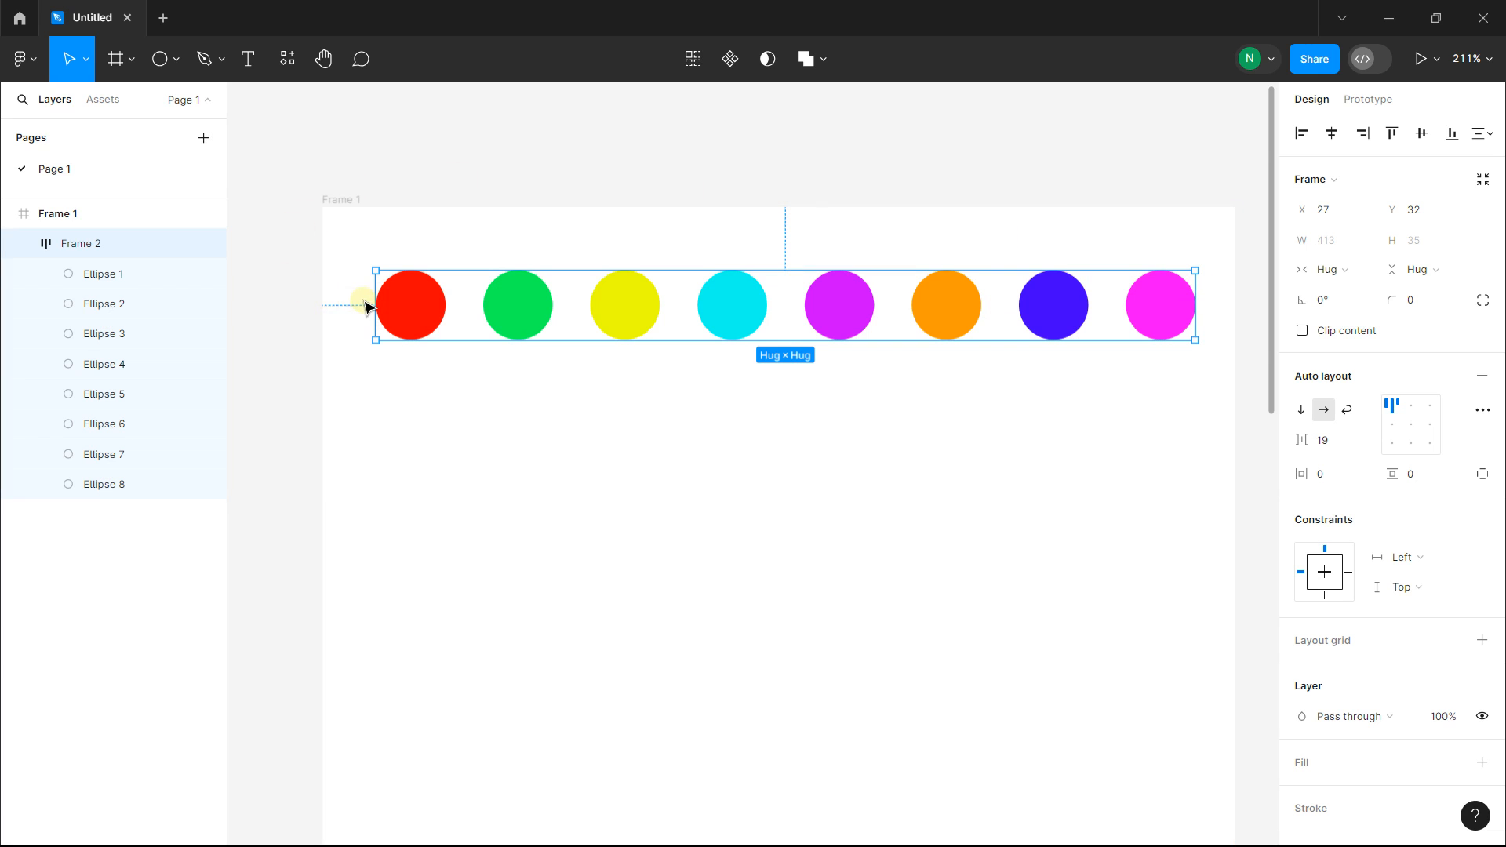
# - Switch the circle frame from hugging its contents to a fixed width of 413
pyautogui.moveTo(383, 292)
pyautogui.mouseDown()
pyautogui.moveTo(549, 302)
pyautogui.moveTo(330, 296)
pyautogui.moveTo(375, 289)
pyautogui.mouseUp()
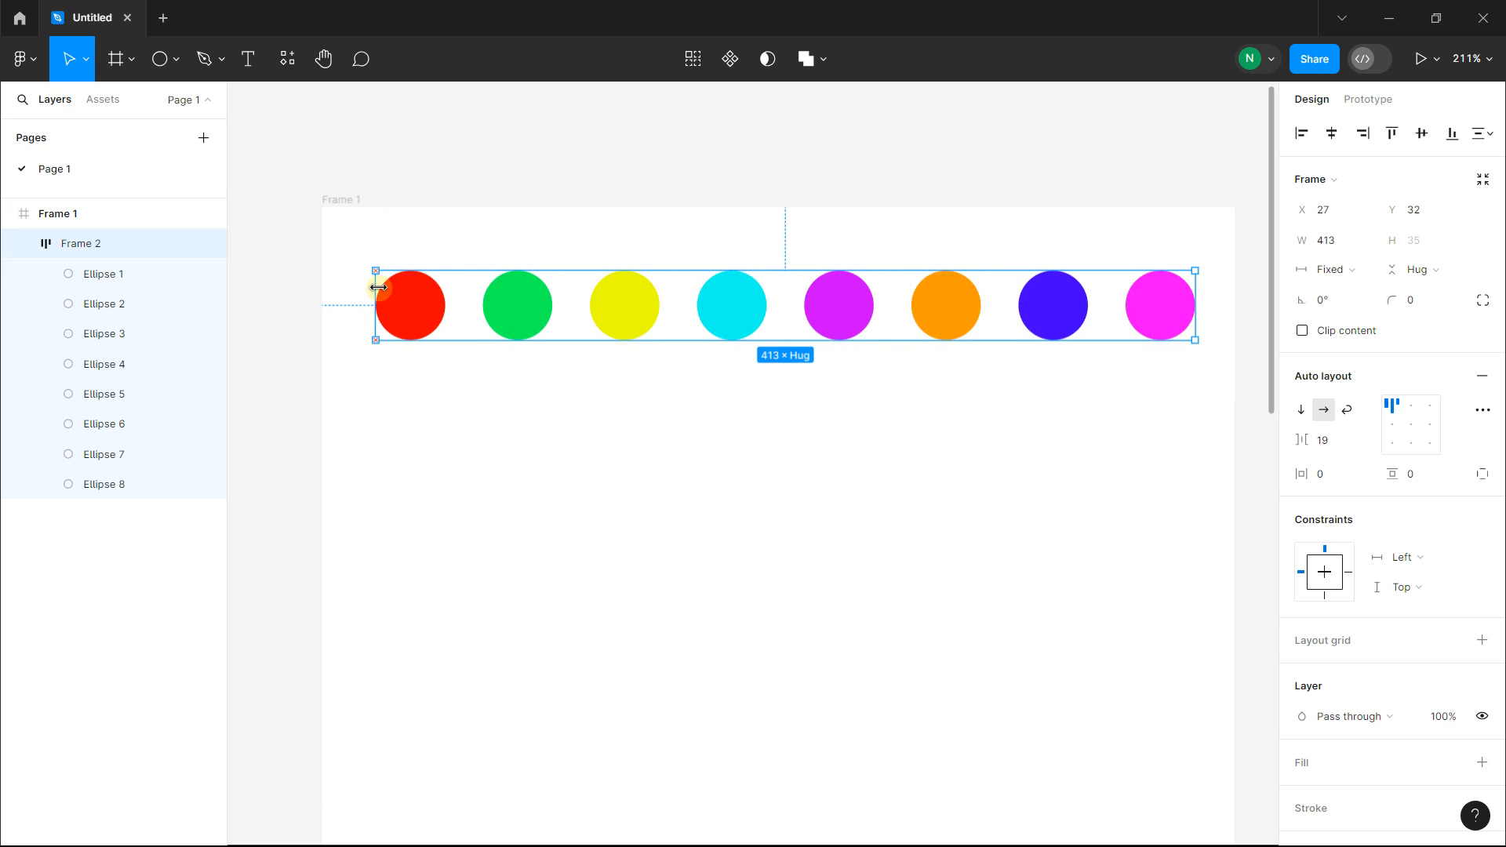
pyautogui.moveTo(1191, 302)
pyautogui.mouseDown()
pyautogui.moveTo(1032, 296)
pyautogui.moveTo(1196, 306)
pyautogui.mouseUp()
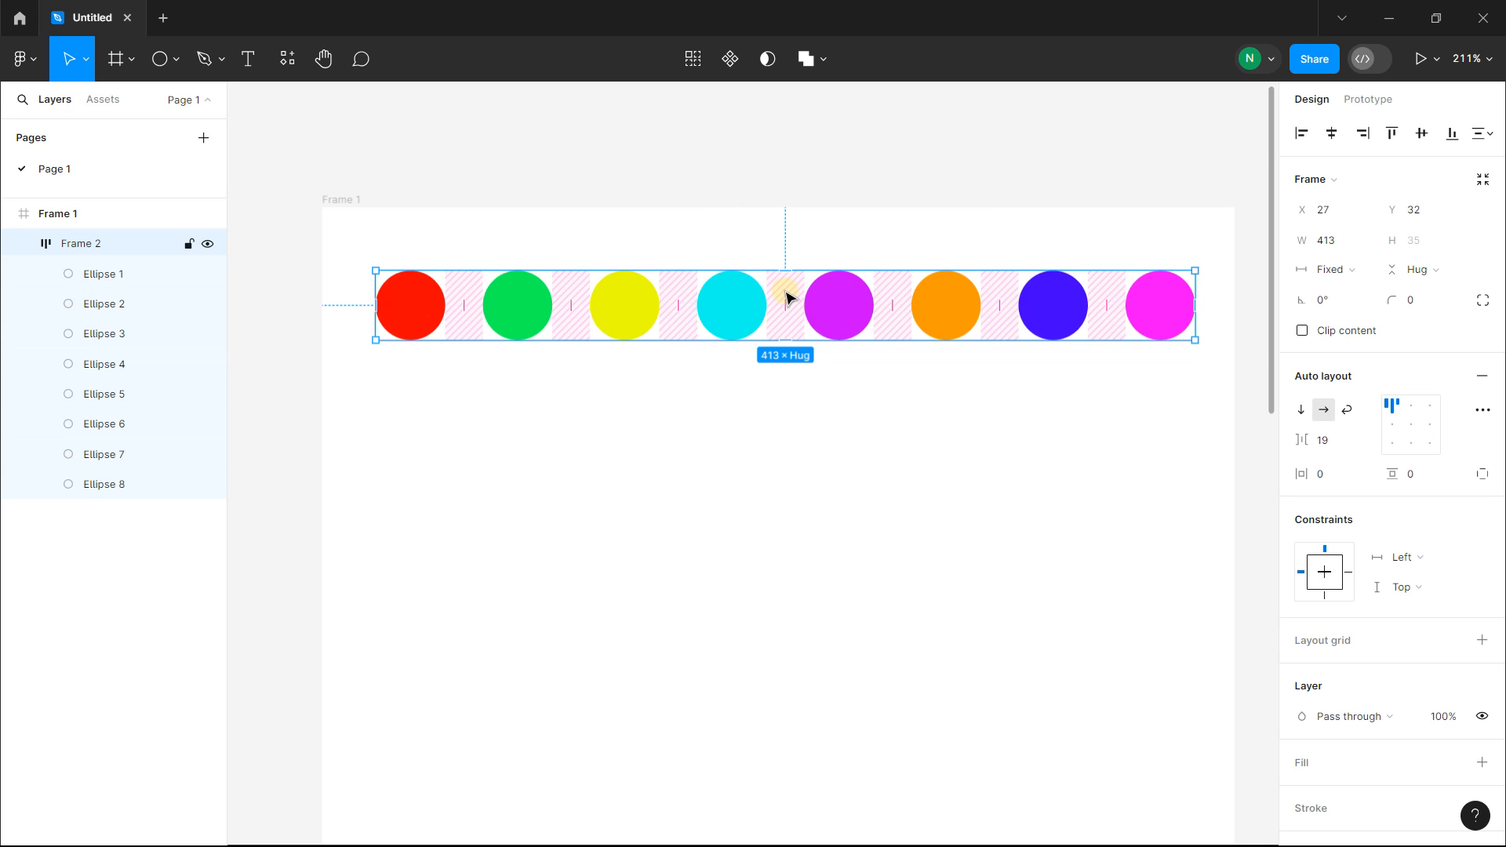
pyautogui.moveTo(786, 299); pyautogui.dragTo(793, 423)
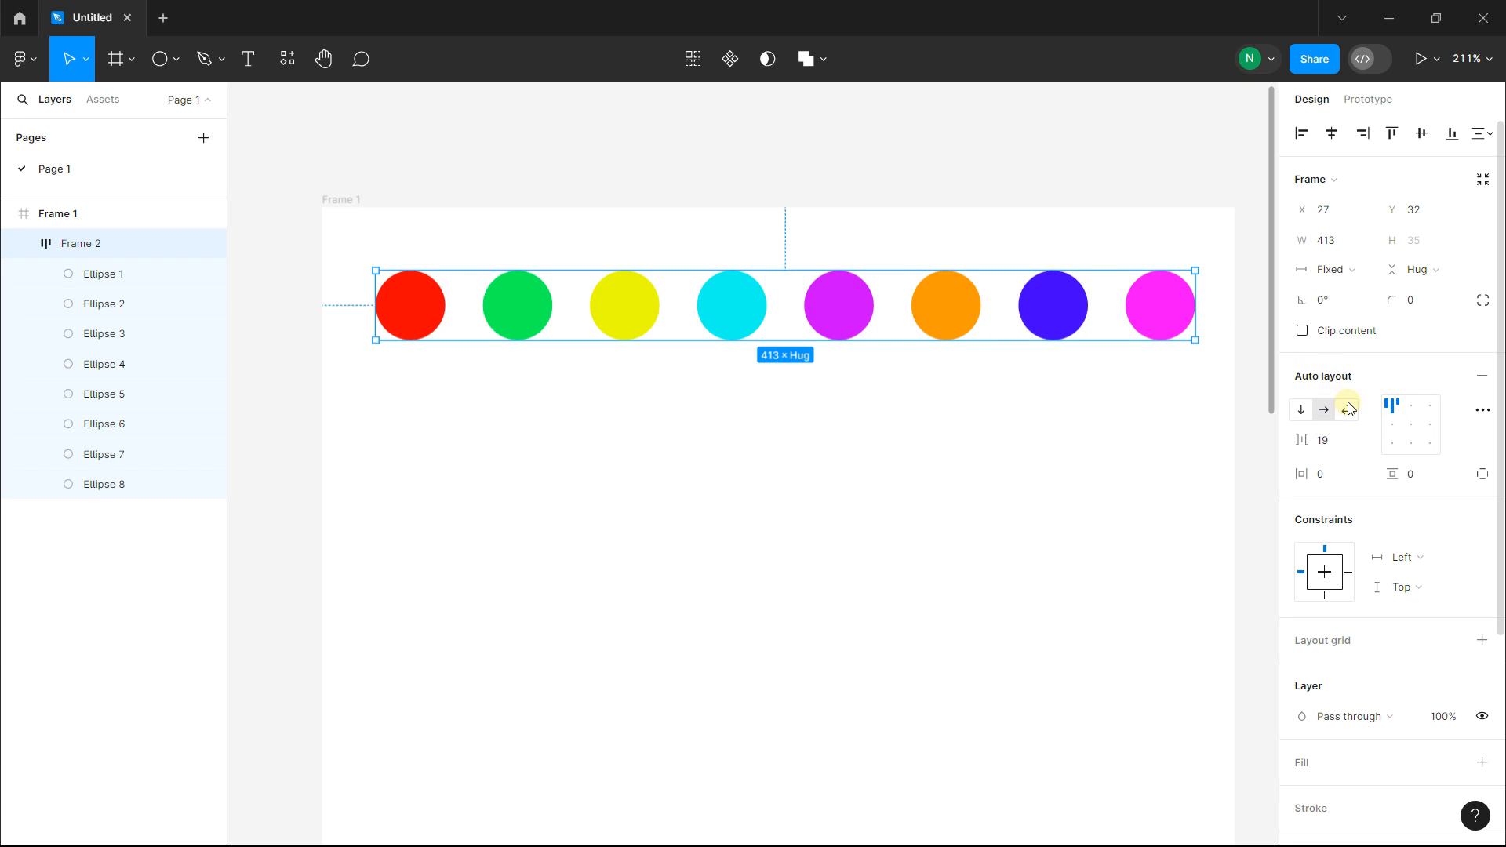
# - Stack the circles vertically with auto layout and return them to a horizontal row
pyautogui.click(1302, 410)
pyautogui.scroll(-5, 811, 368)
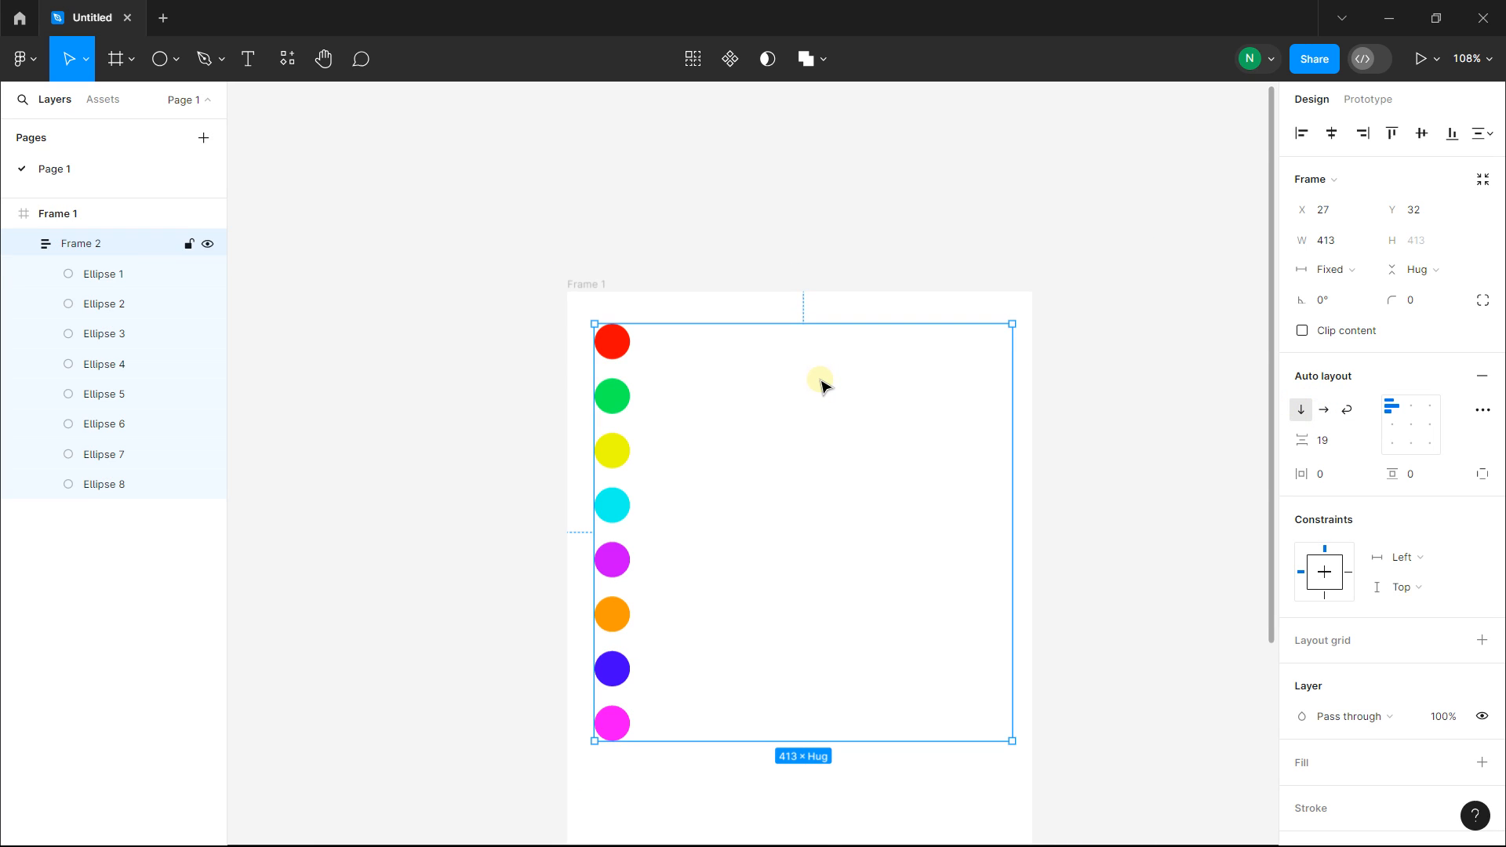
pyautogui.moveTo(811, 369); pyautogui.dragTo(799, 351)
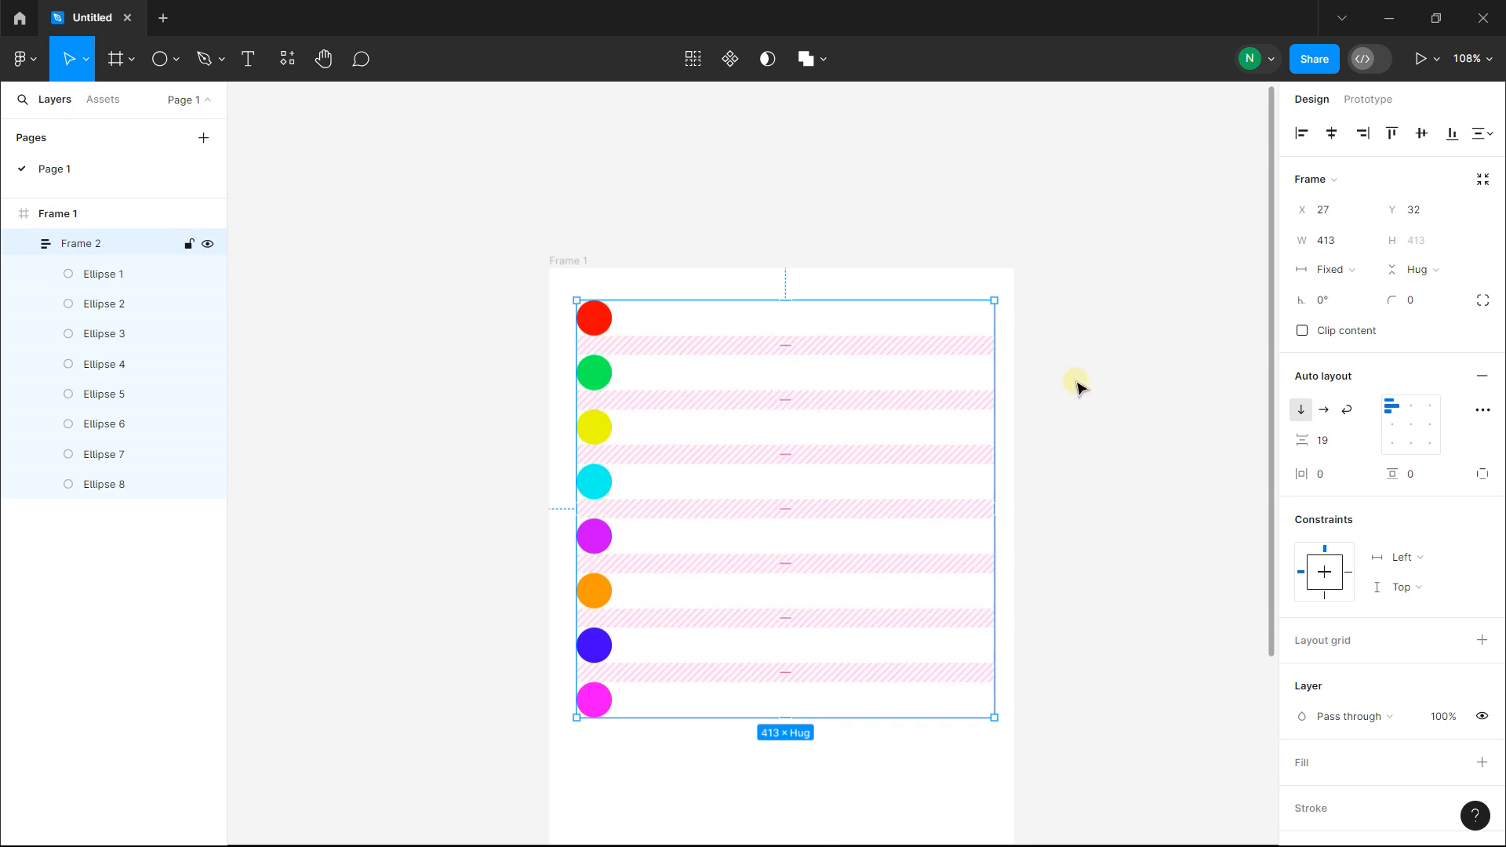
pyautogui.click(1326, 410)
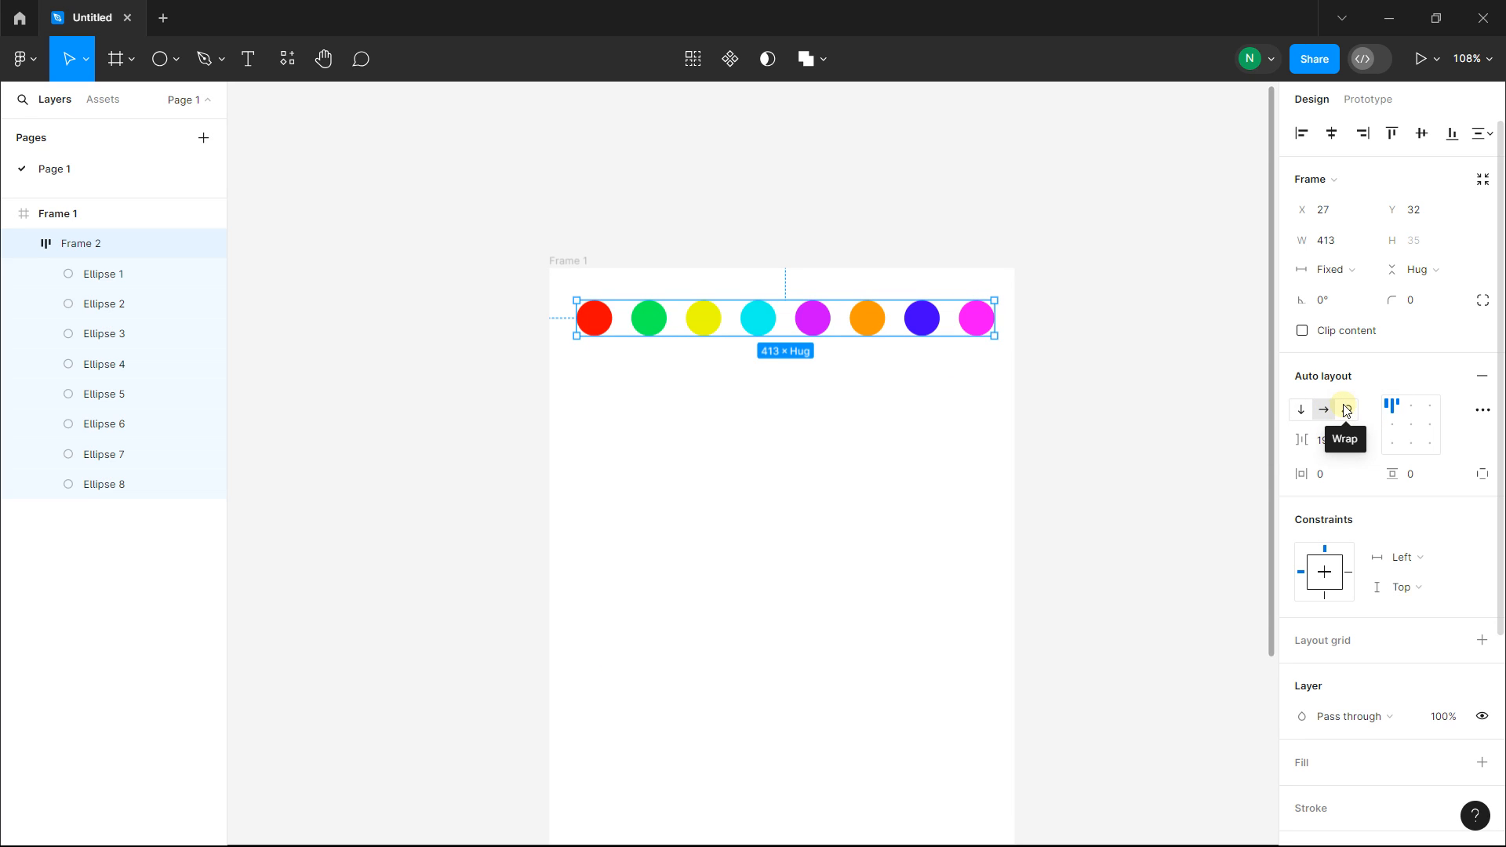
# - Try the wrap, vertical and horizontal auto layout directions in turn, finishing on horizontal
pyautogui.click(1348, 407)
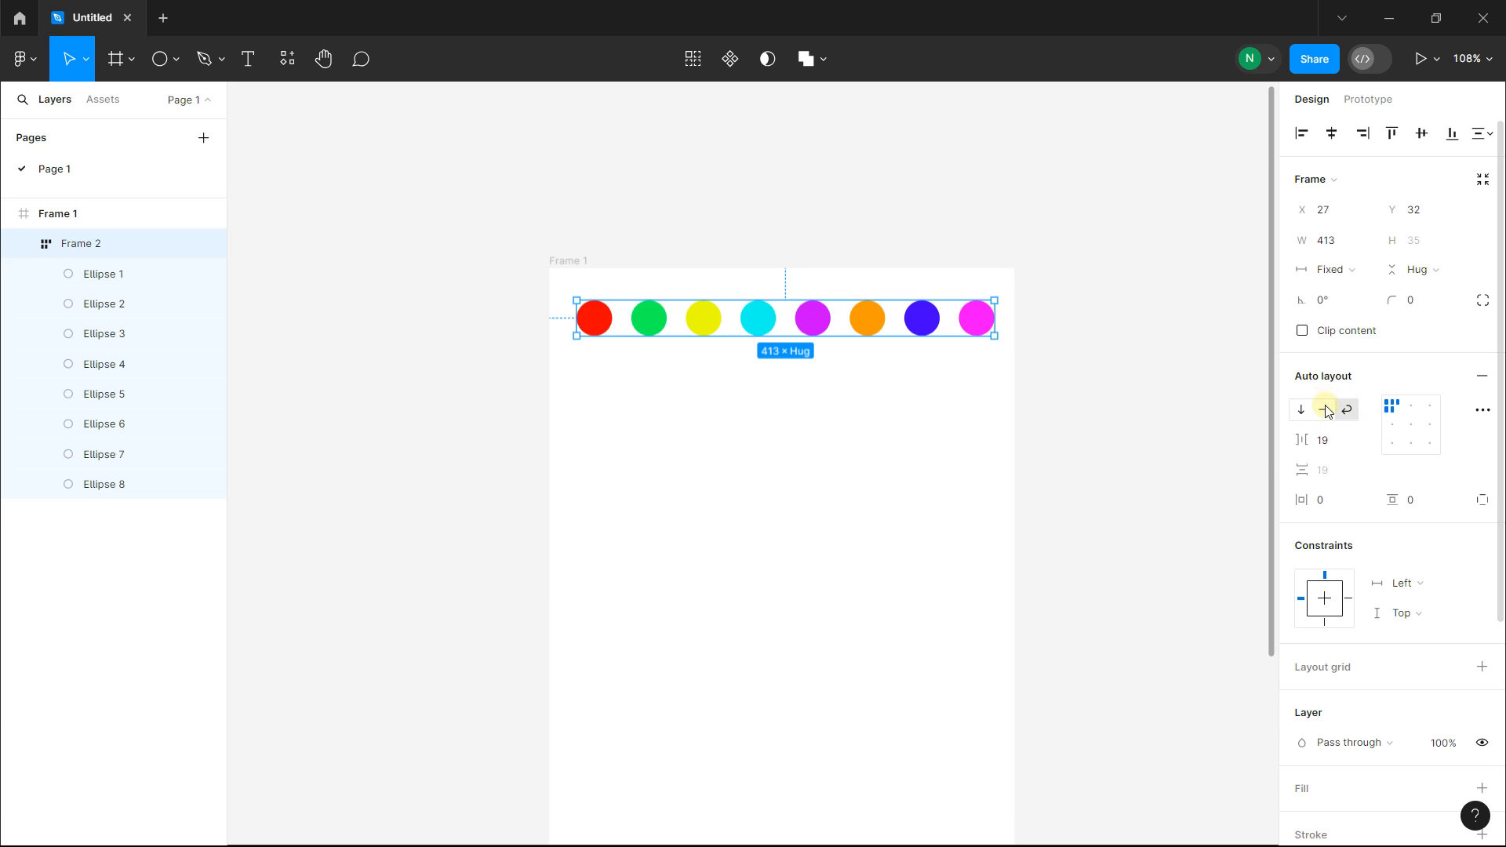
pyautogui.click(1304, 412)
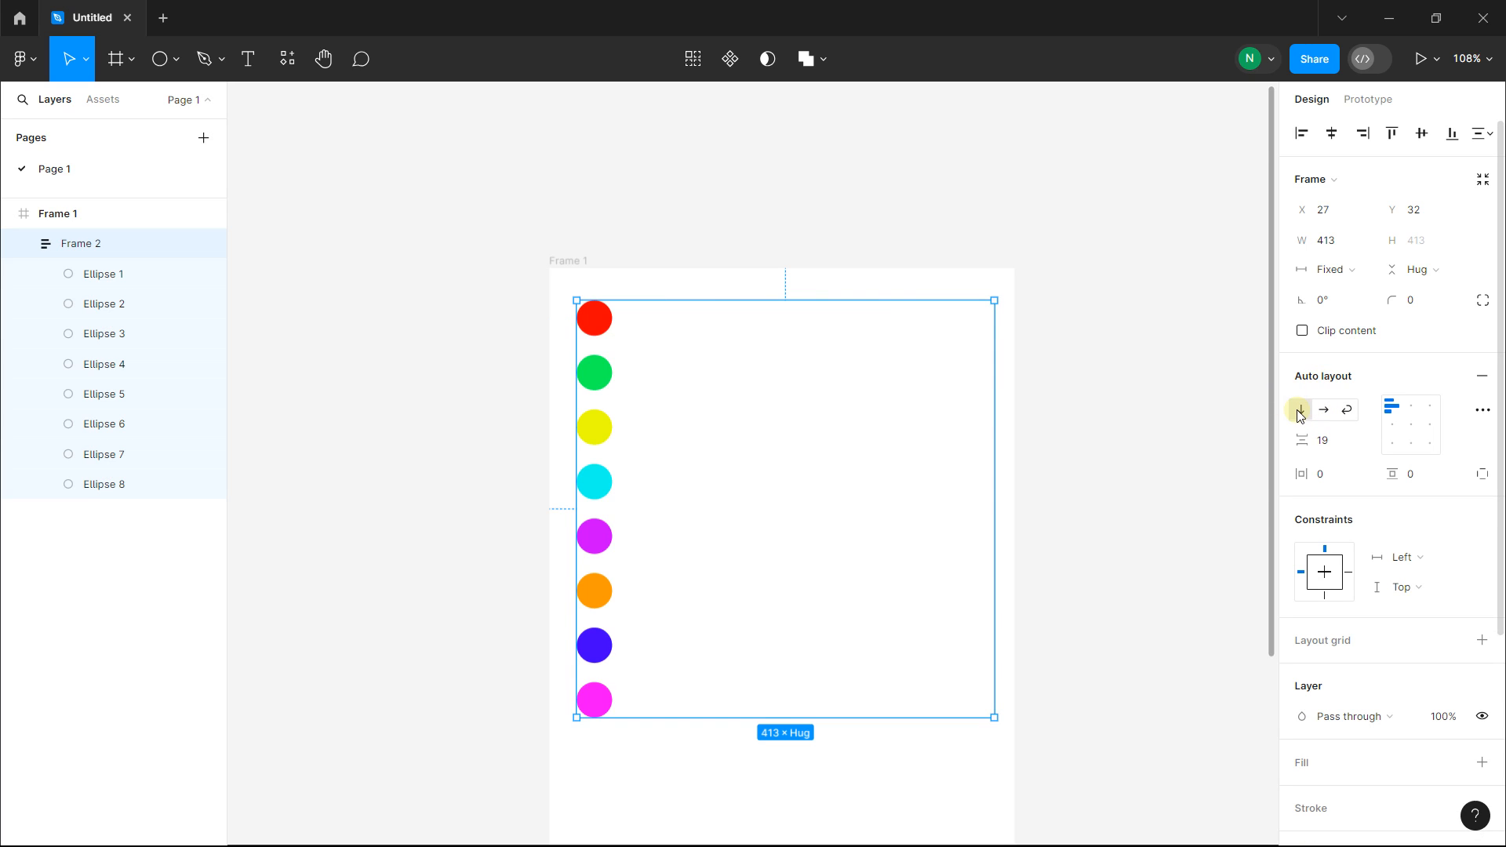
pyautogui.click(1323, 411)
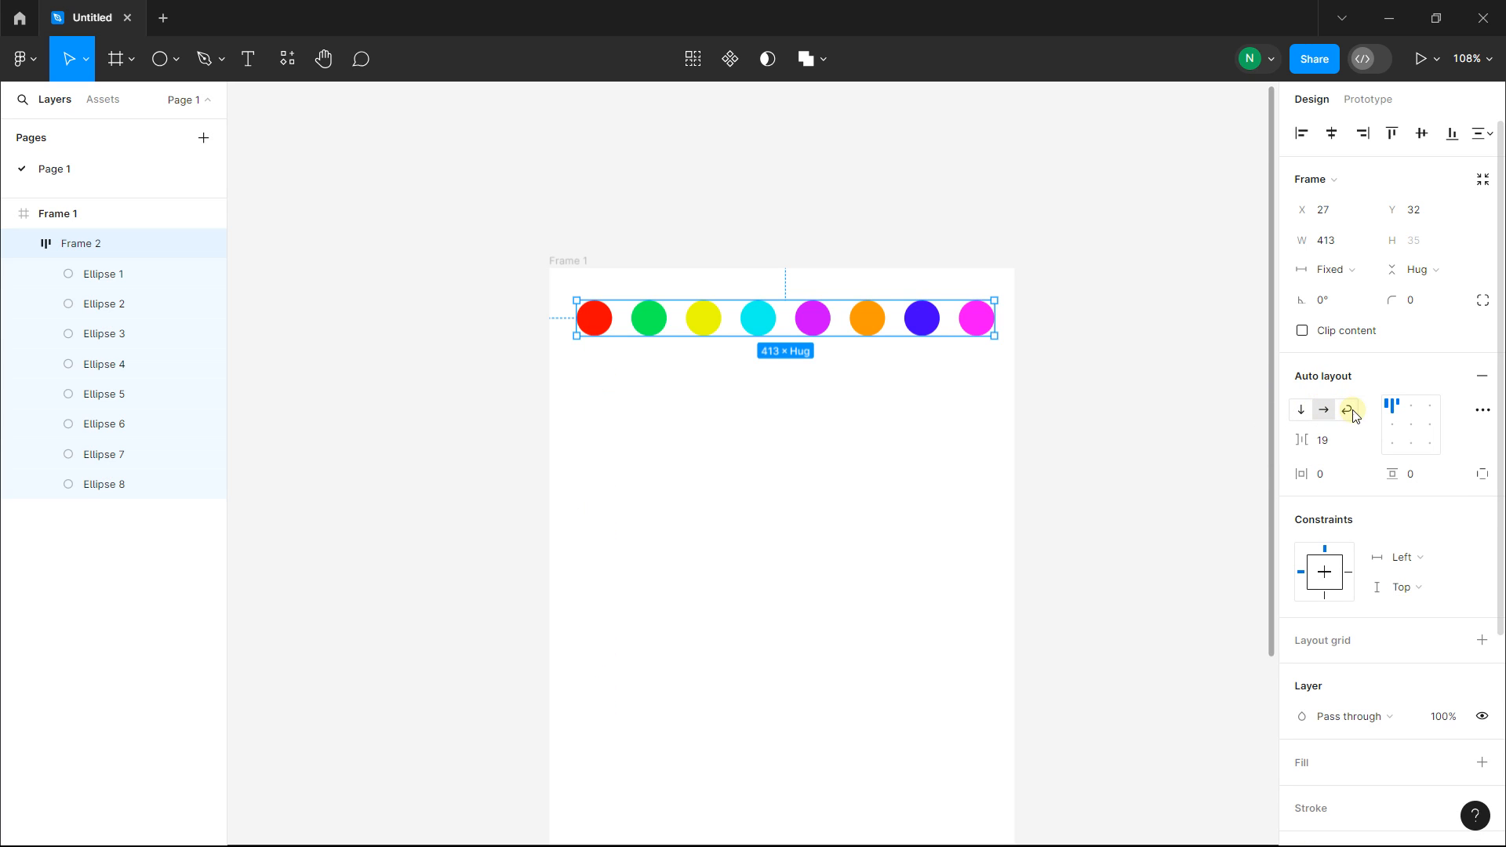
pyautogui.click(1349, 411)
pyautogui.click(1301, 411)
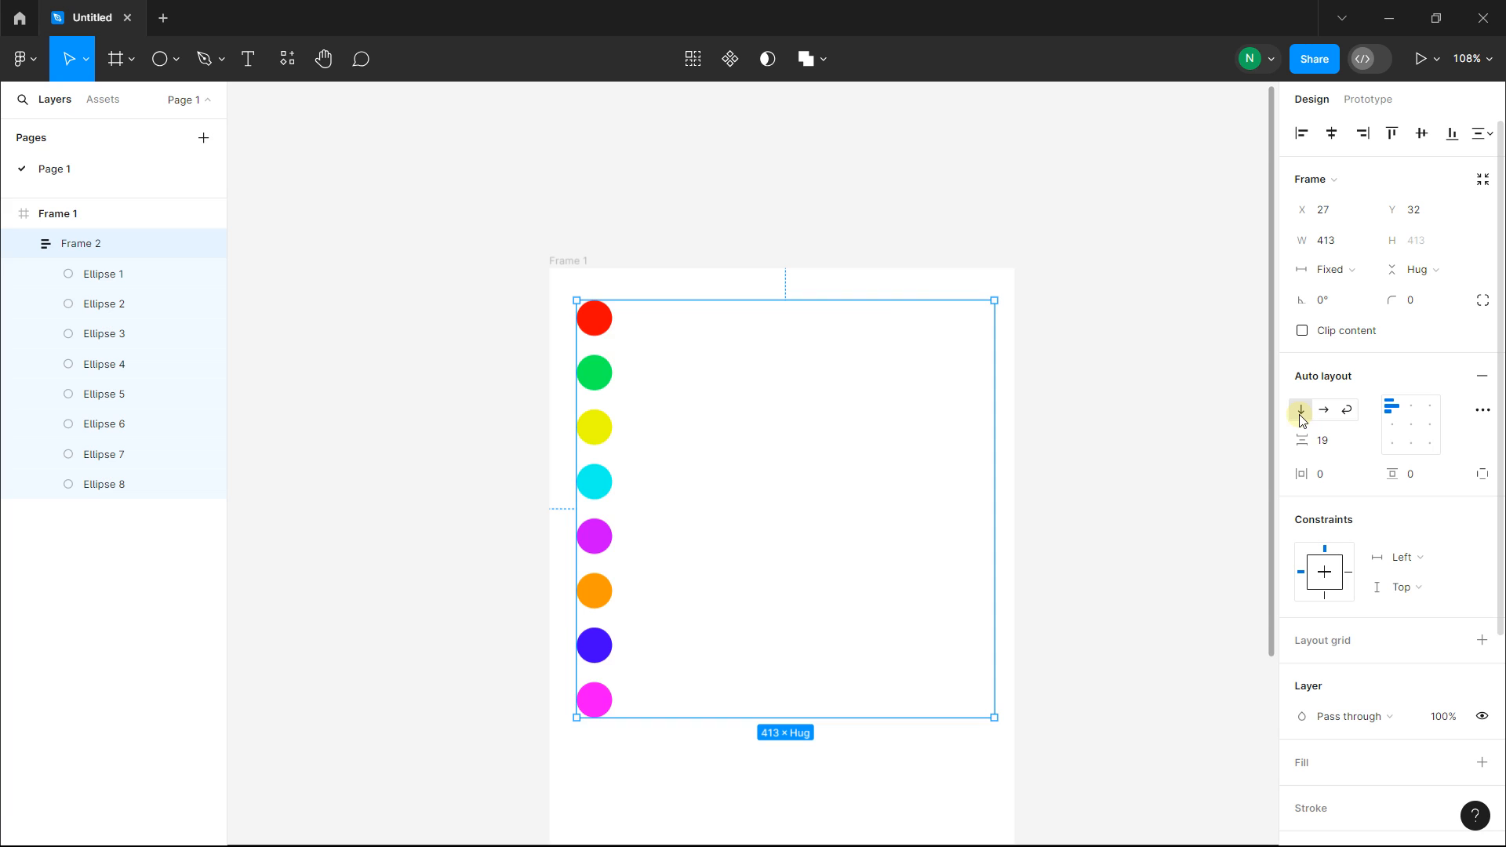
pyautogui.moveTo(1301, 474); pyautogui.dragTo(1252, 471)
pyautogui.click(1304, 409)
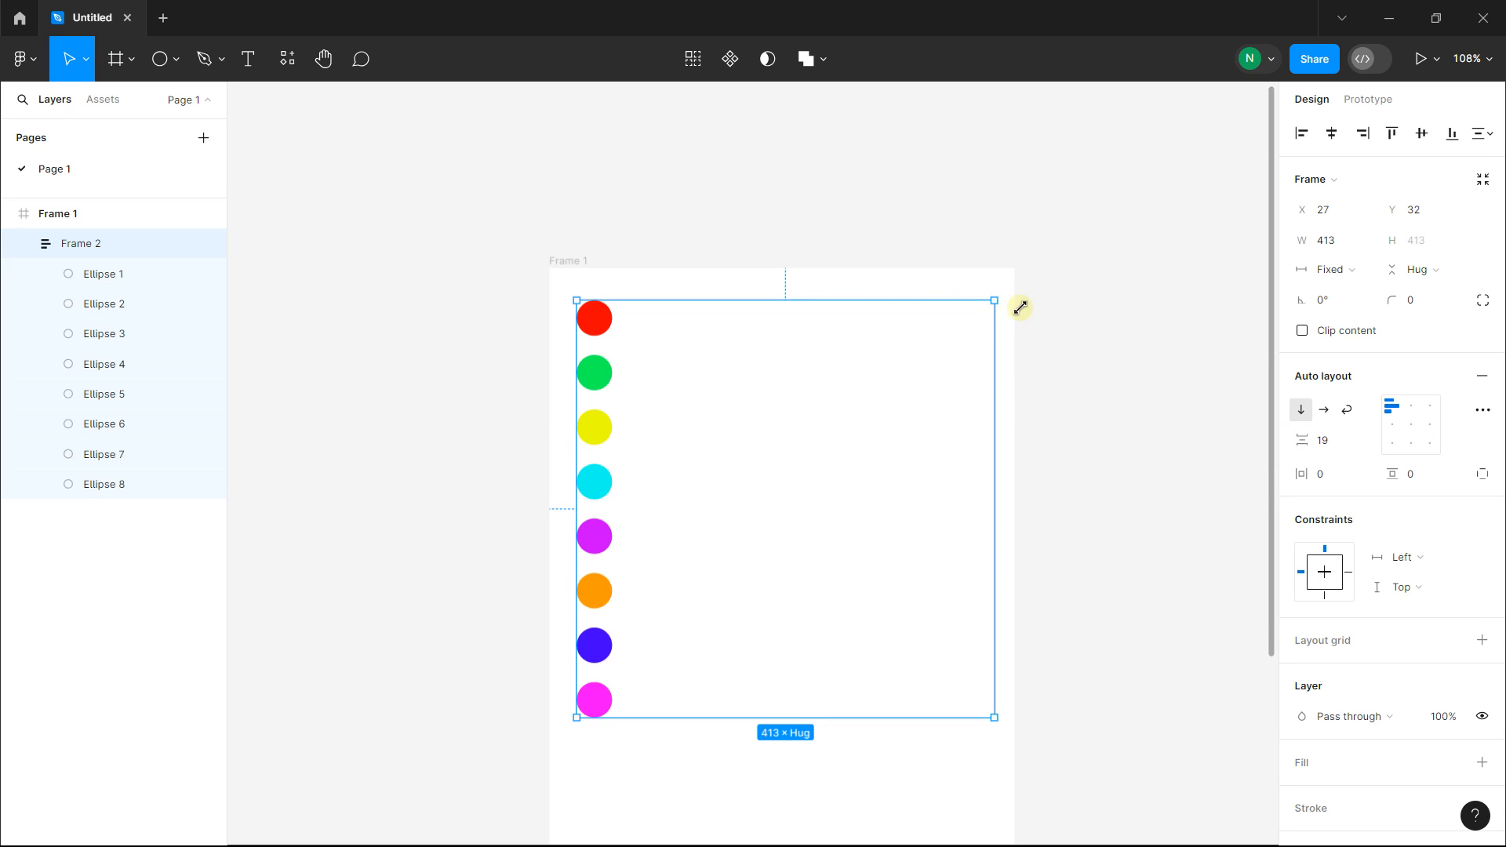
pyautogui.click(1324, 409)
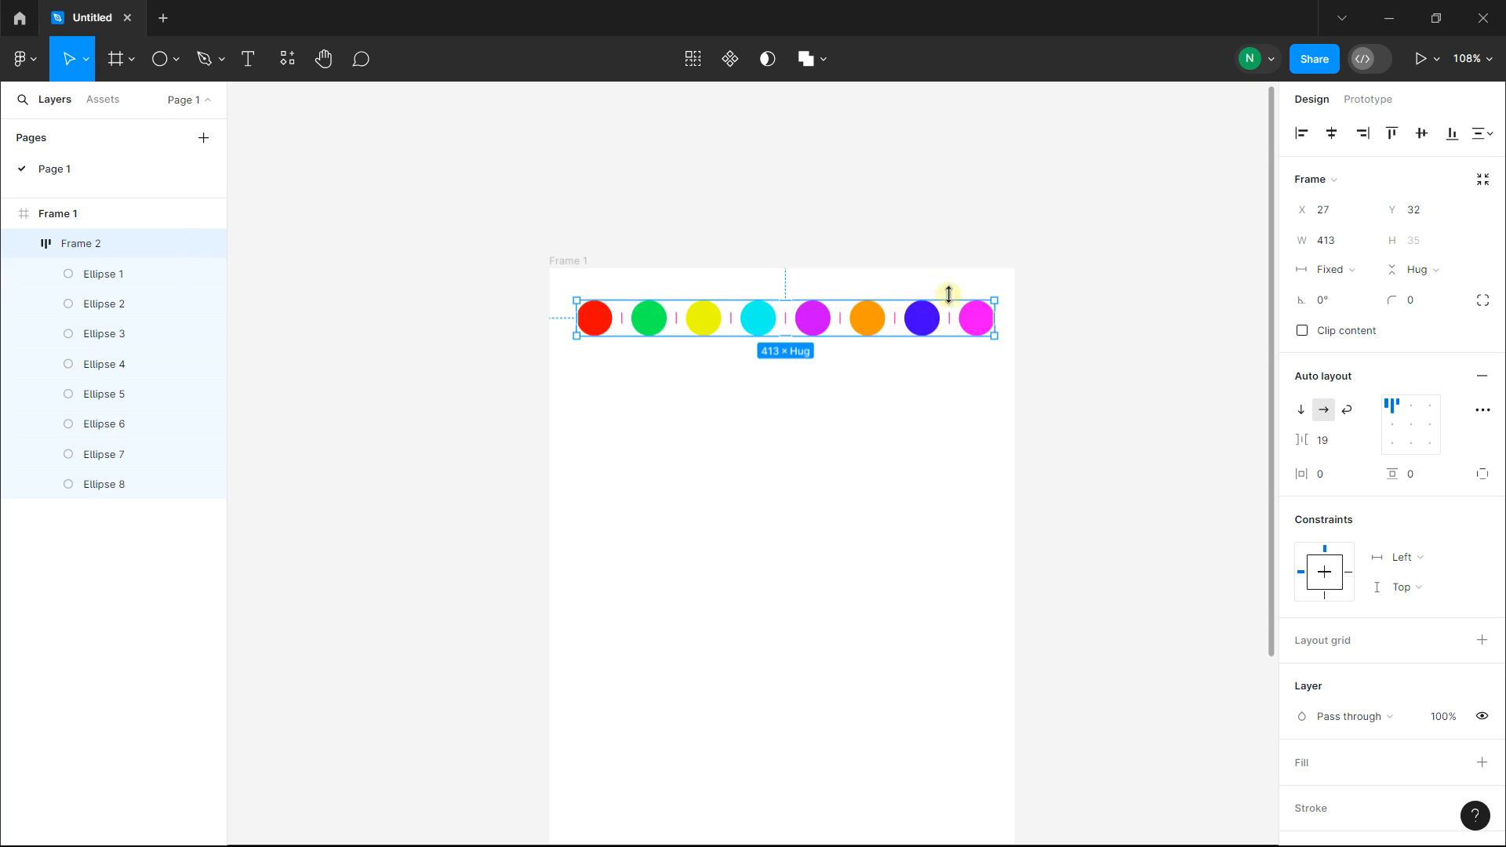
# - Enlarge the circle frame to 413 × 233 and try the vertical direction before returning to horizontal
pyautogui.moveTo(813, 334); pyautogui.dragTo(793, 519)
pyautogui.moveTo(792, 296); pyautogui.dragTo(792, 283)
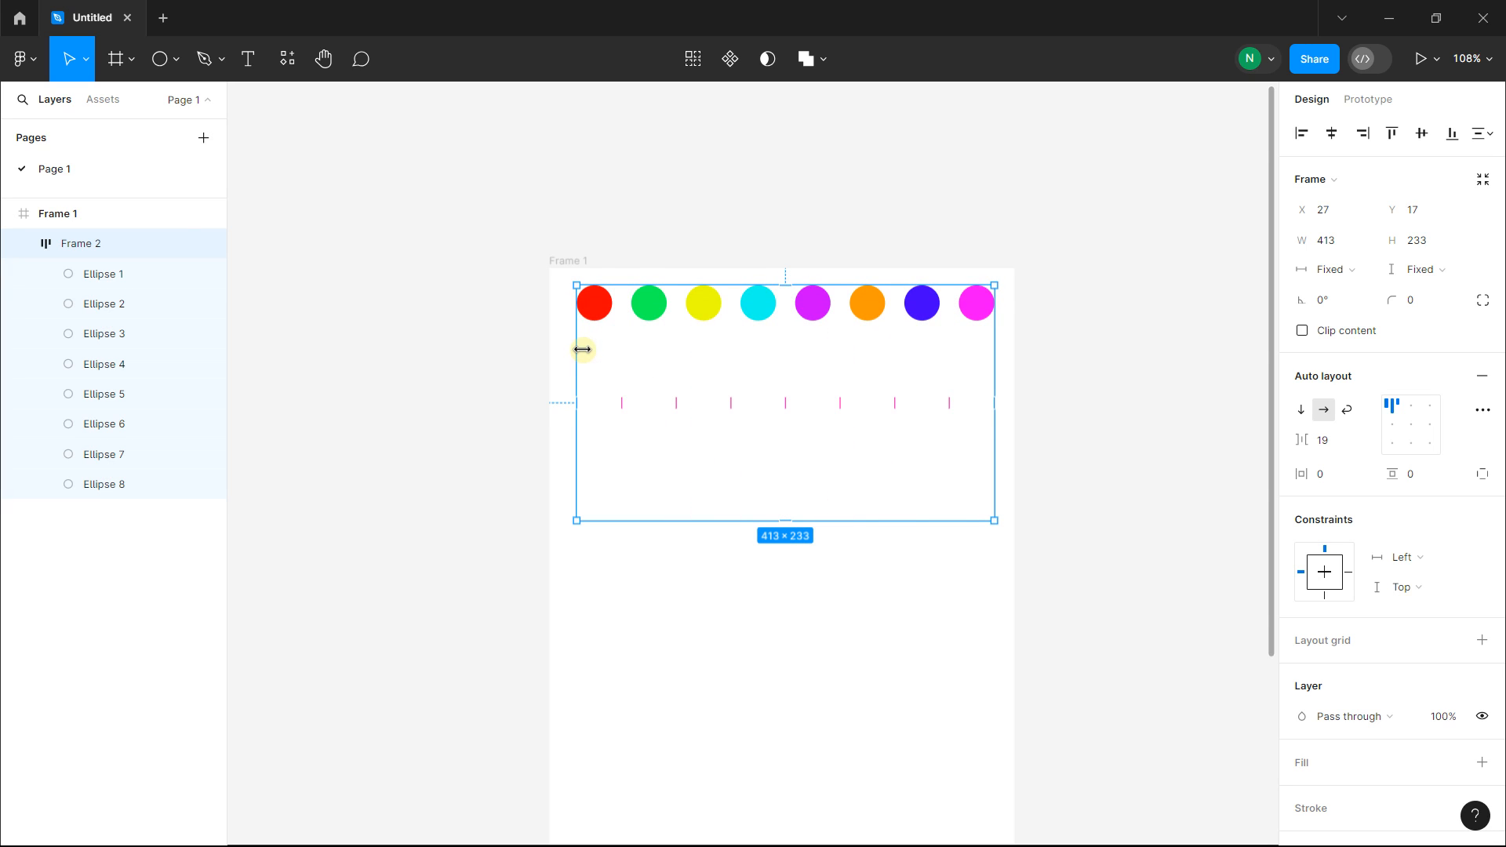
pyautogui.click(1300, 412)
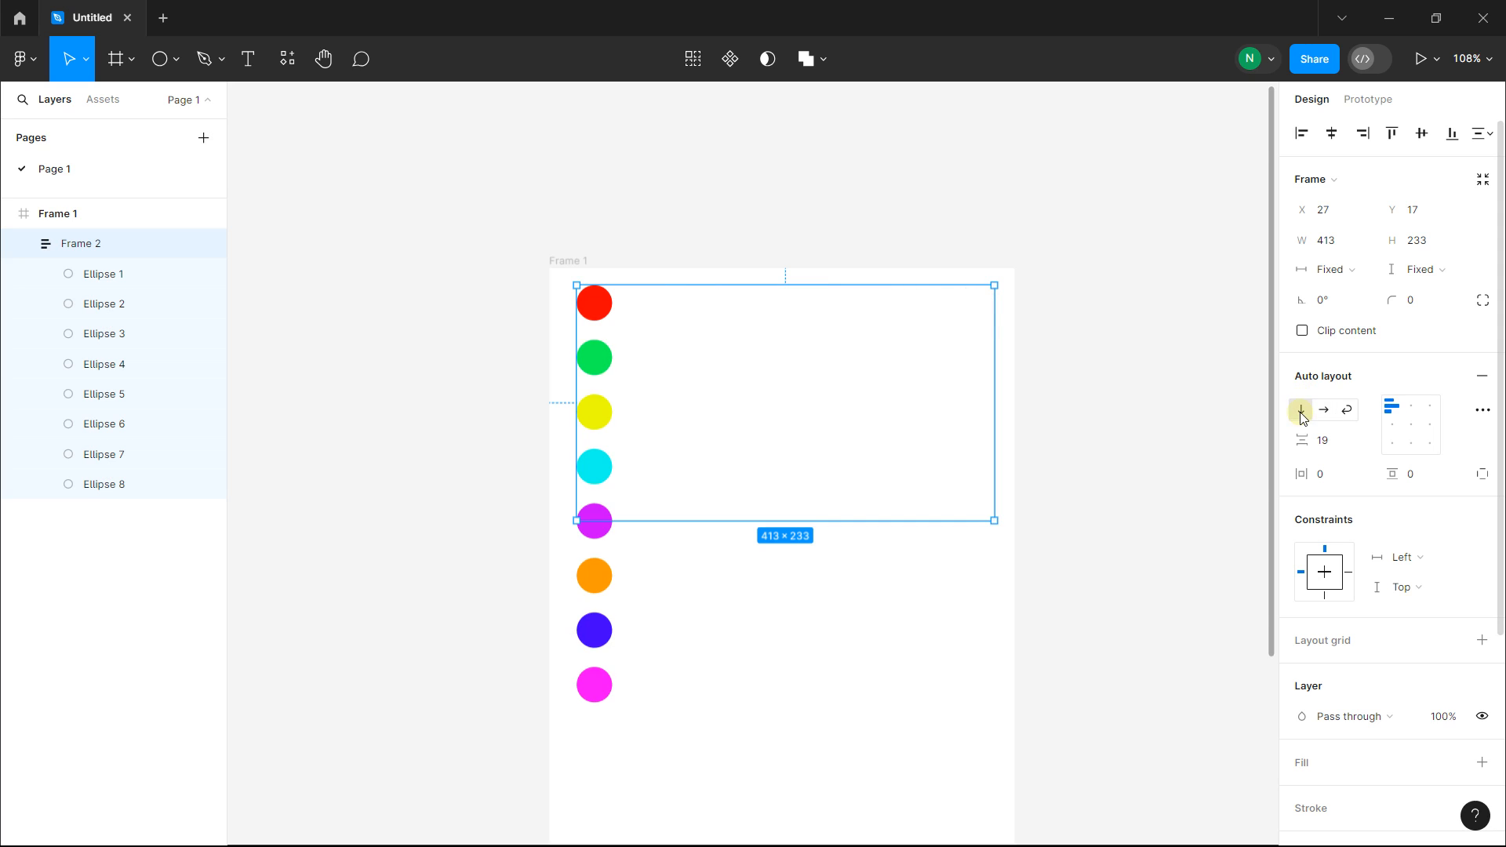
pyautogui.click(1319, 413)
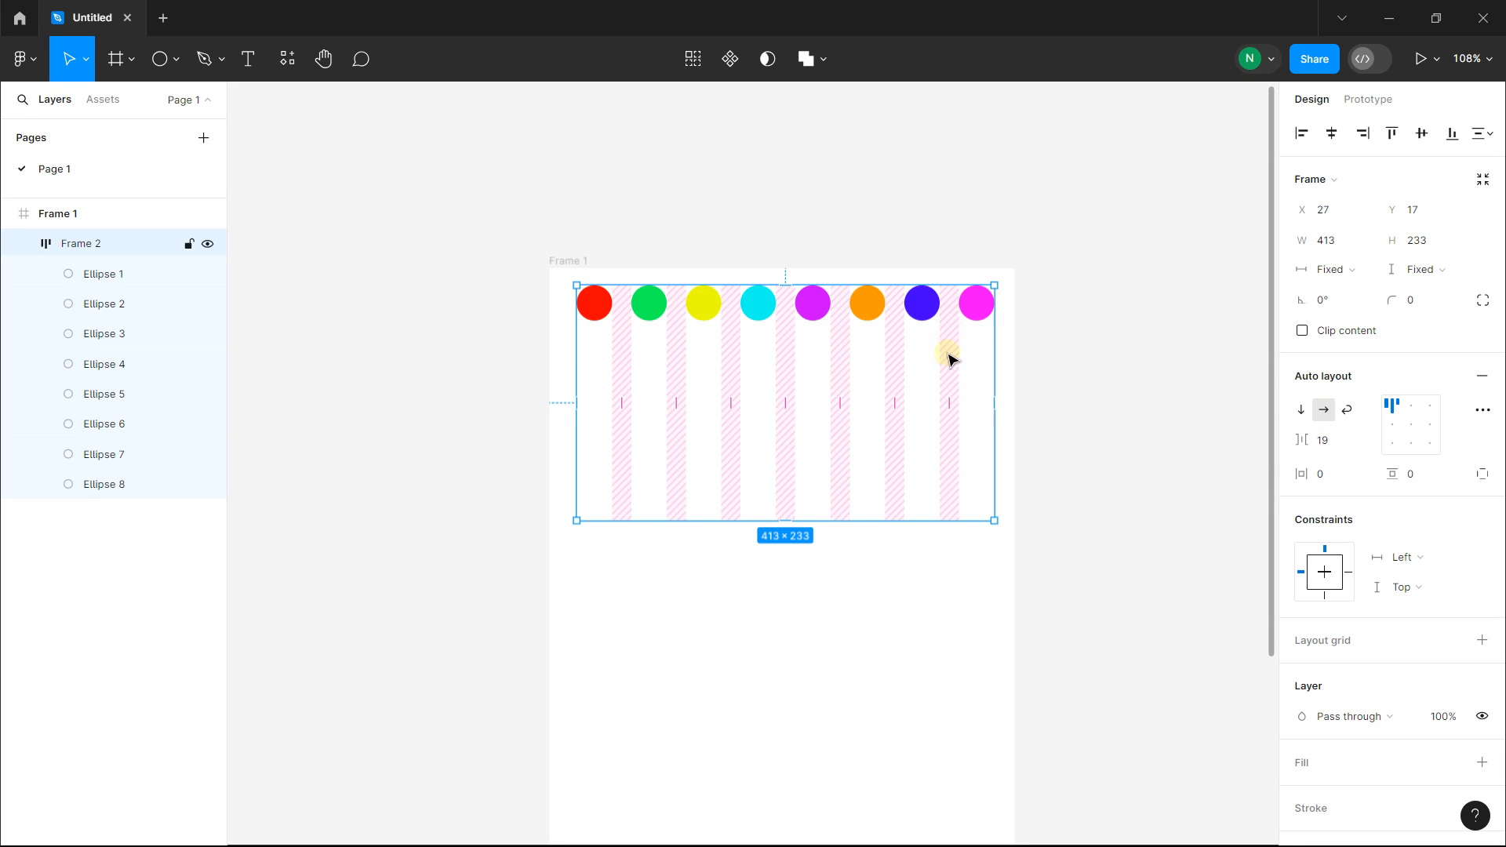
# - Reduce the gap between the circles to 14 and restore it to 19
pyautogui.moveTo(948, 395); pyautogui.dragTo(910, 388)
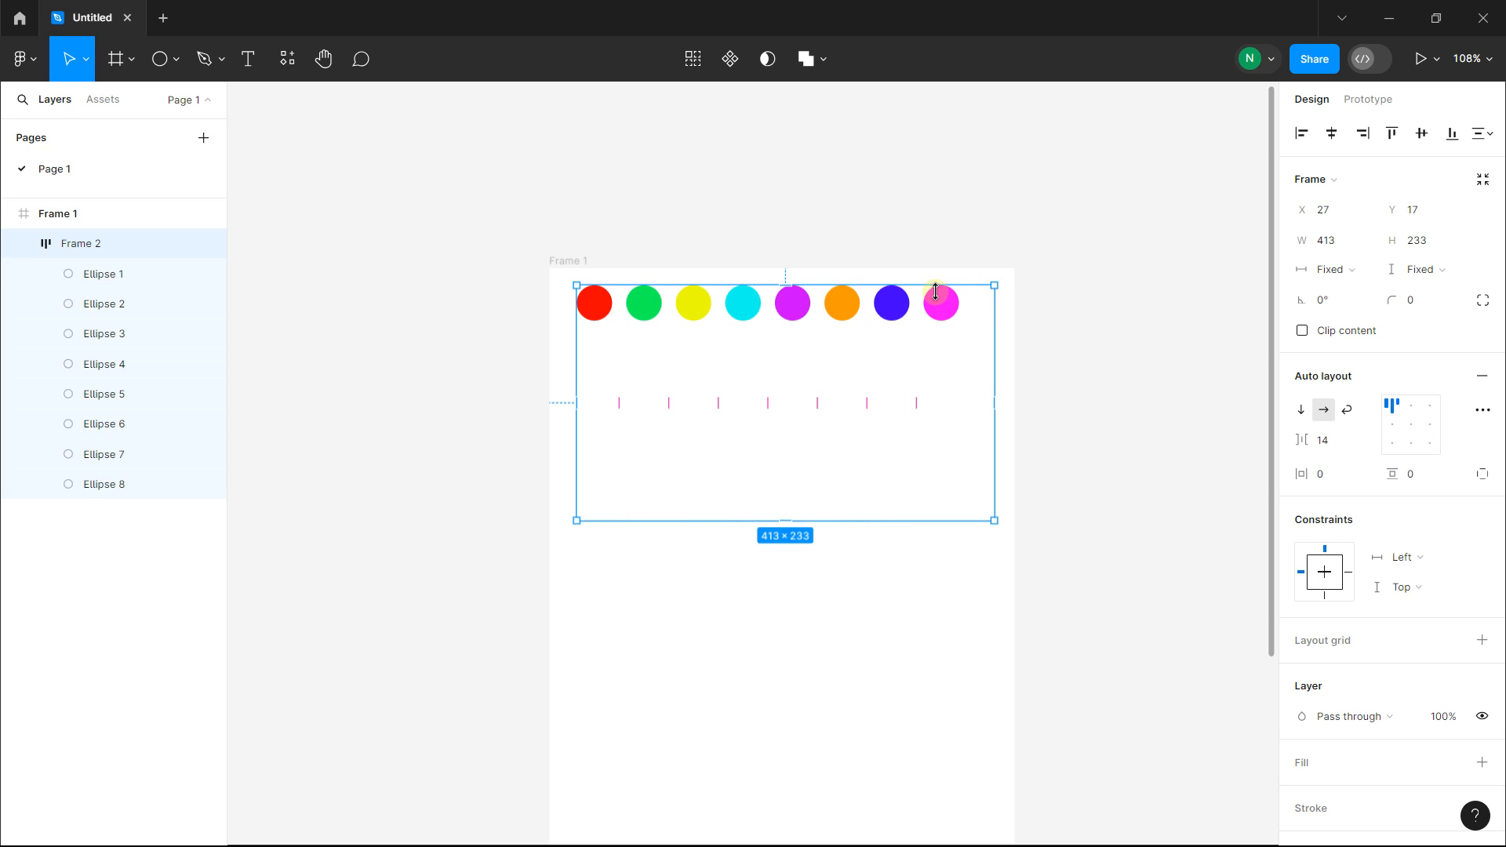
pyautogui.moveTo(914, 396); pyautogui.dragTo(954, 400)
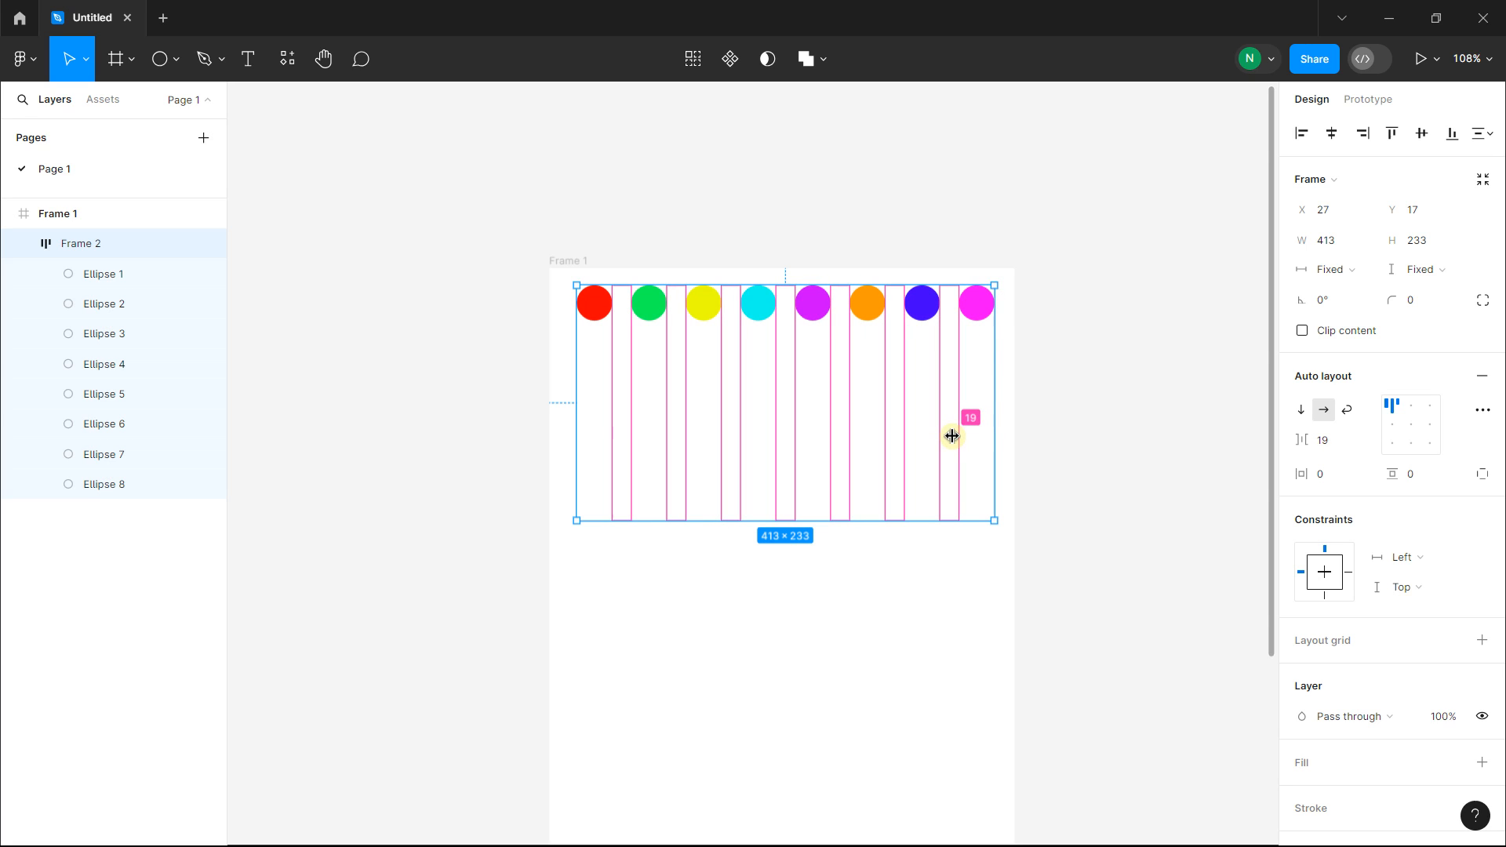
# - Set the circles' auto layout to wrap and reduce the frame's height to 104
pyautogui.click(1346, 410)
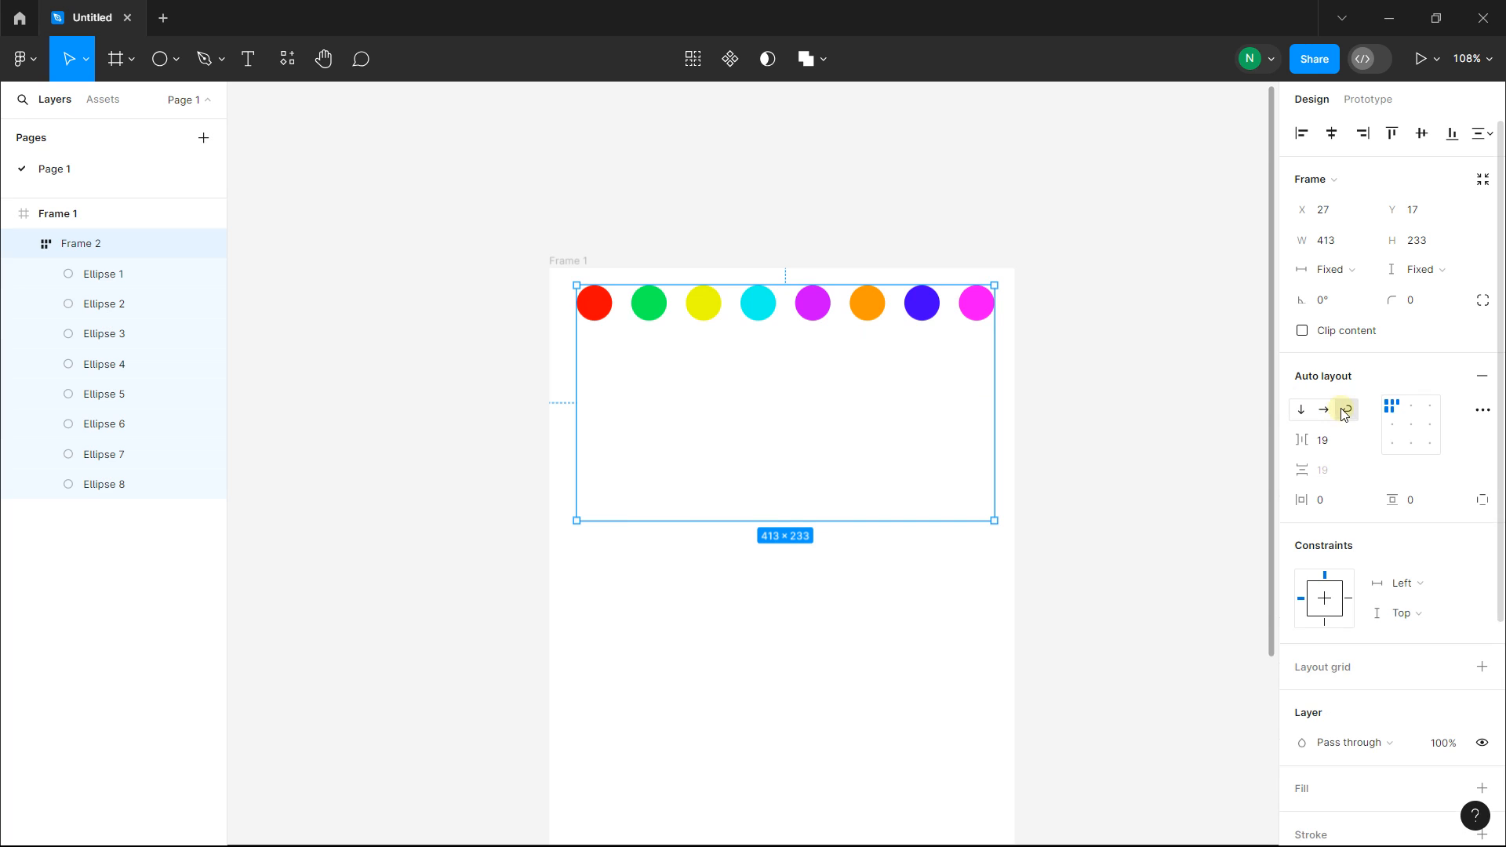
pyautogui.moveTo(892, 302)
pyautogui.mouseDown()
pyautogui.moveTo(1223, 297)
pyautogui.moveTo(871, 297)
pyautogui.moveTo(894, 288)
pyautogui.mouseUp()
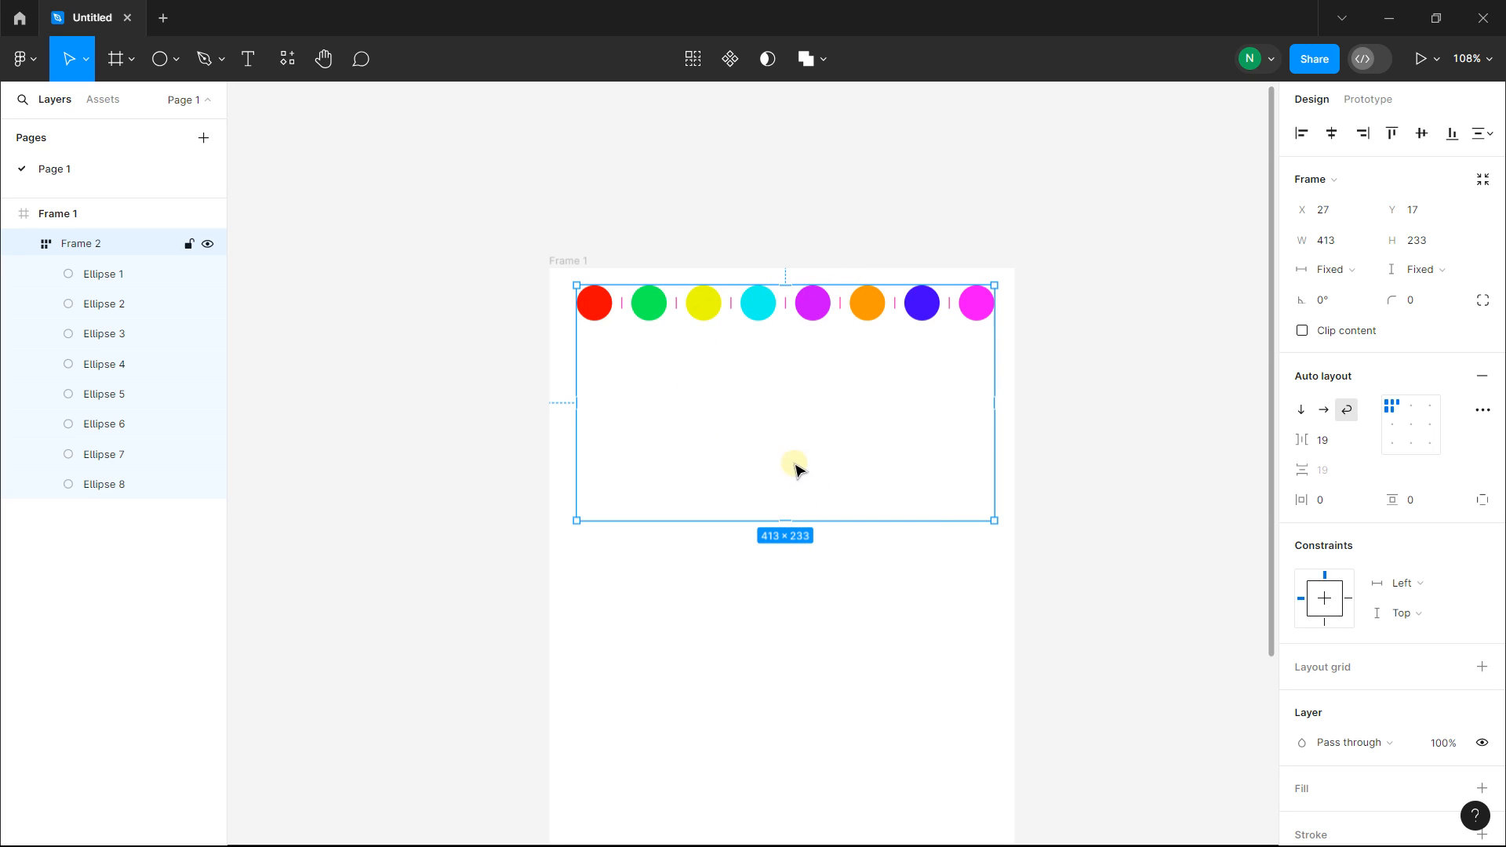
pyautogui.moveTo(795, 520); pyautogui.dragTo(800, 390)
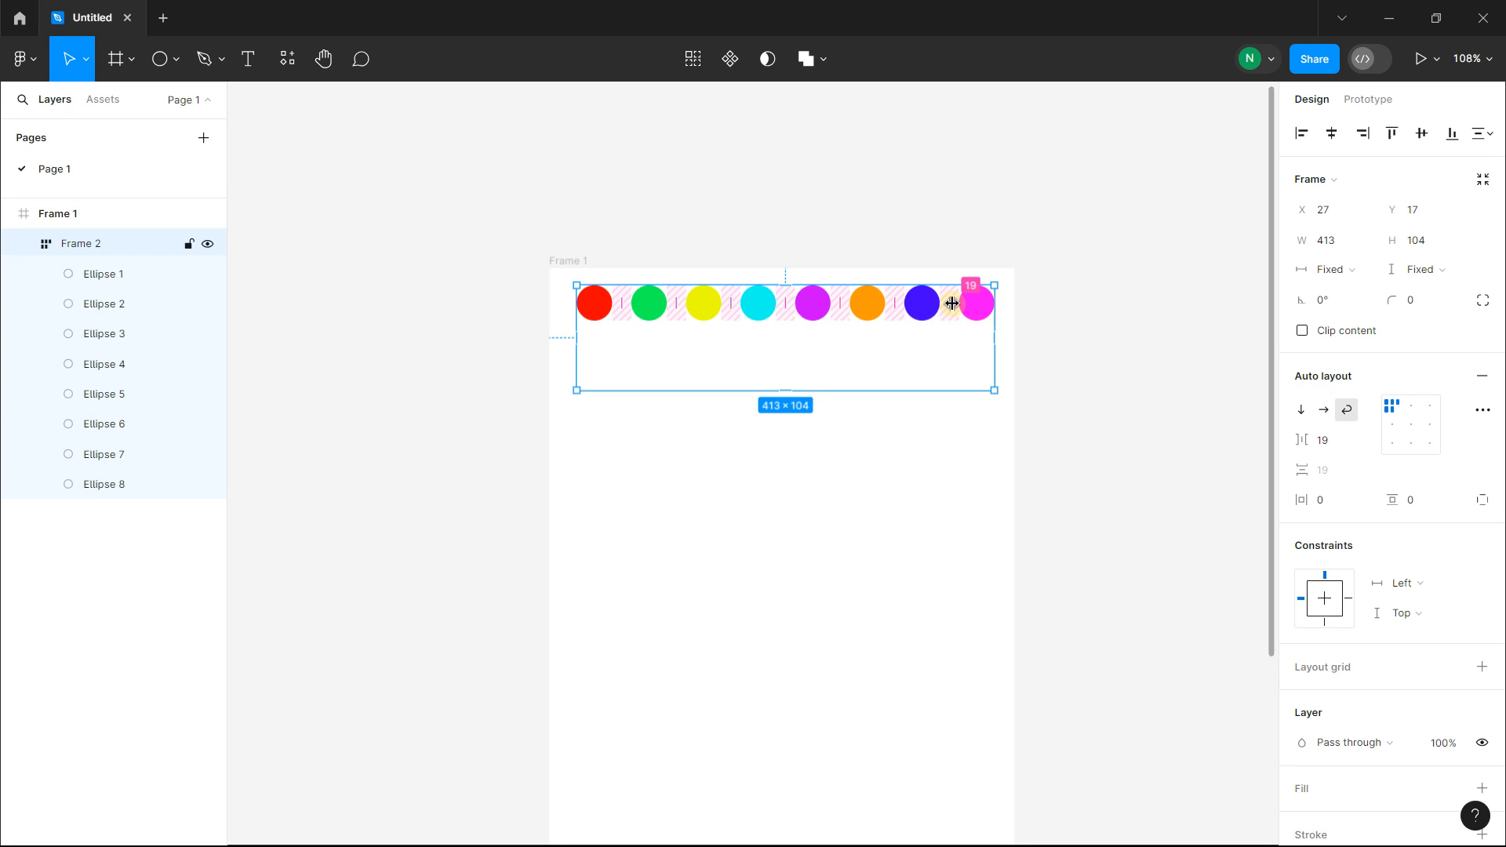
# - Widen the gap between the wrapped circles to 65 with the frame height at 192, and restore the gap to 19
pyautogui.moveTo(951, 304); pyautogui.dragTo(1240, 305)
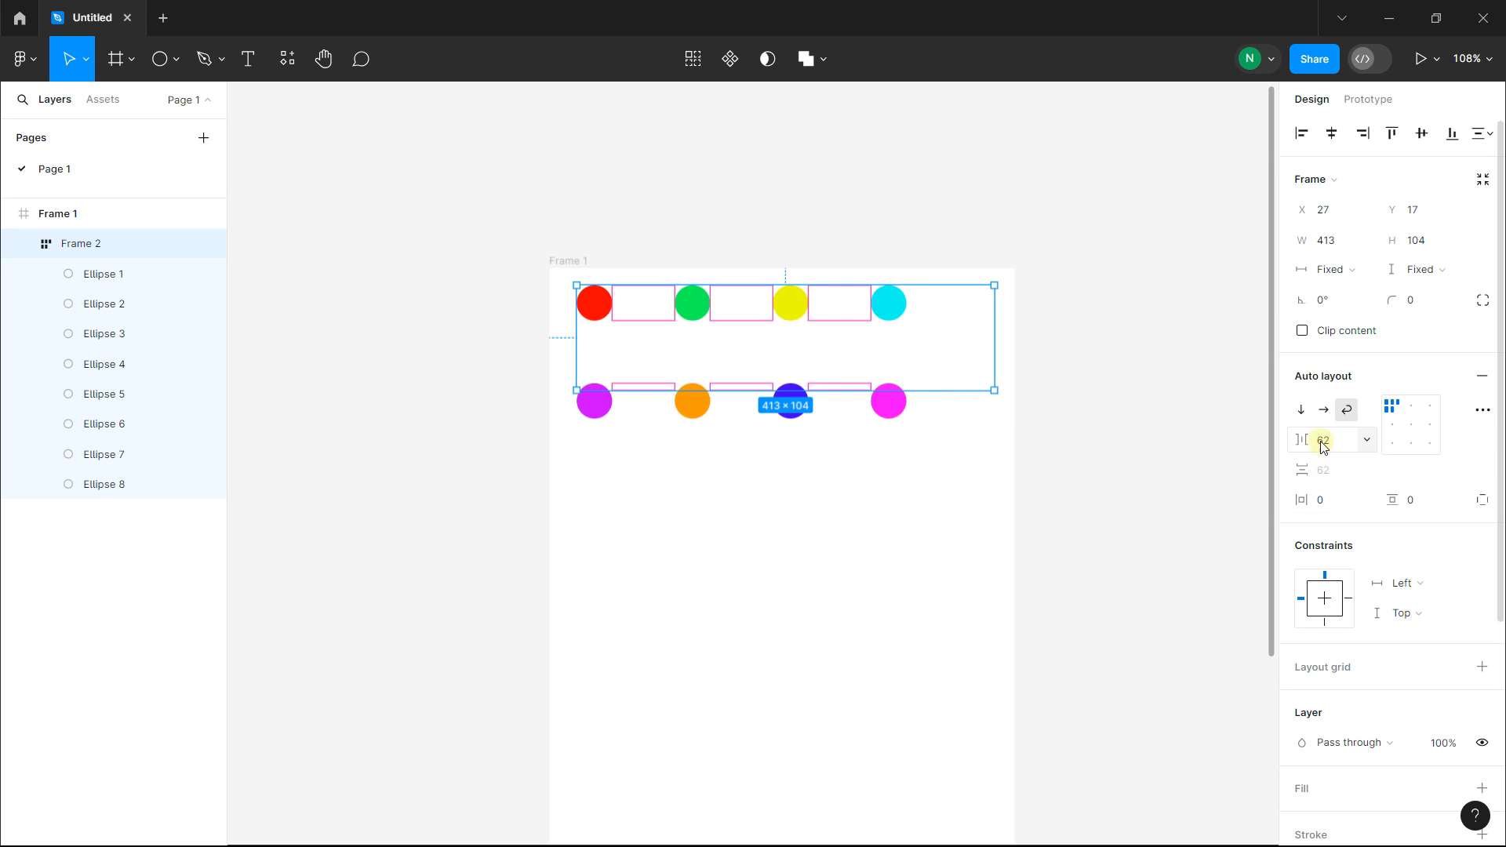
pyautogui.moveTo(1306, 440)
pyautogui.mouseDown()
pyautogui.moveTo(1203, 447)
pyautogui.moveTo(1349, 433)
pyautogui.moveTo(1268, 431)
pyautogui.moveTo(1317, 433)
pyautogui.mouseUp()
pyautogui.moveTo(870, 390); pyautogui.dragTo(862, 485)
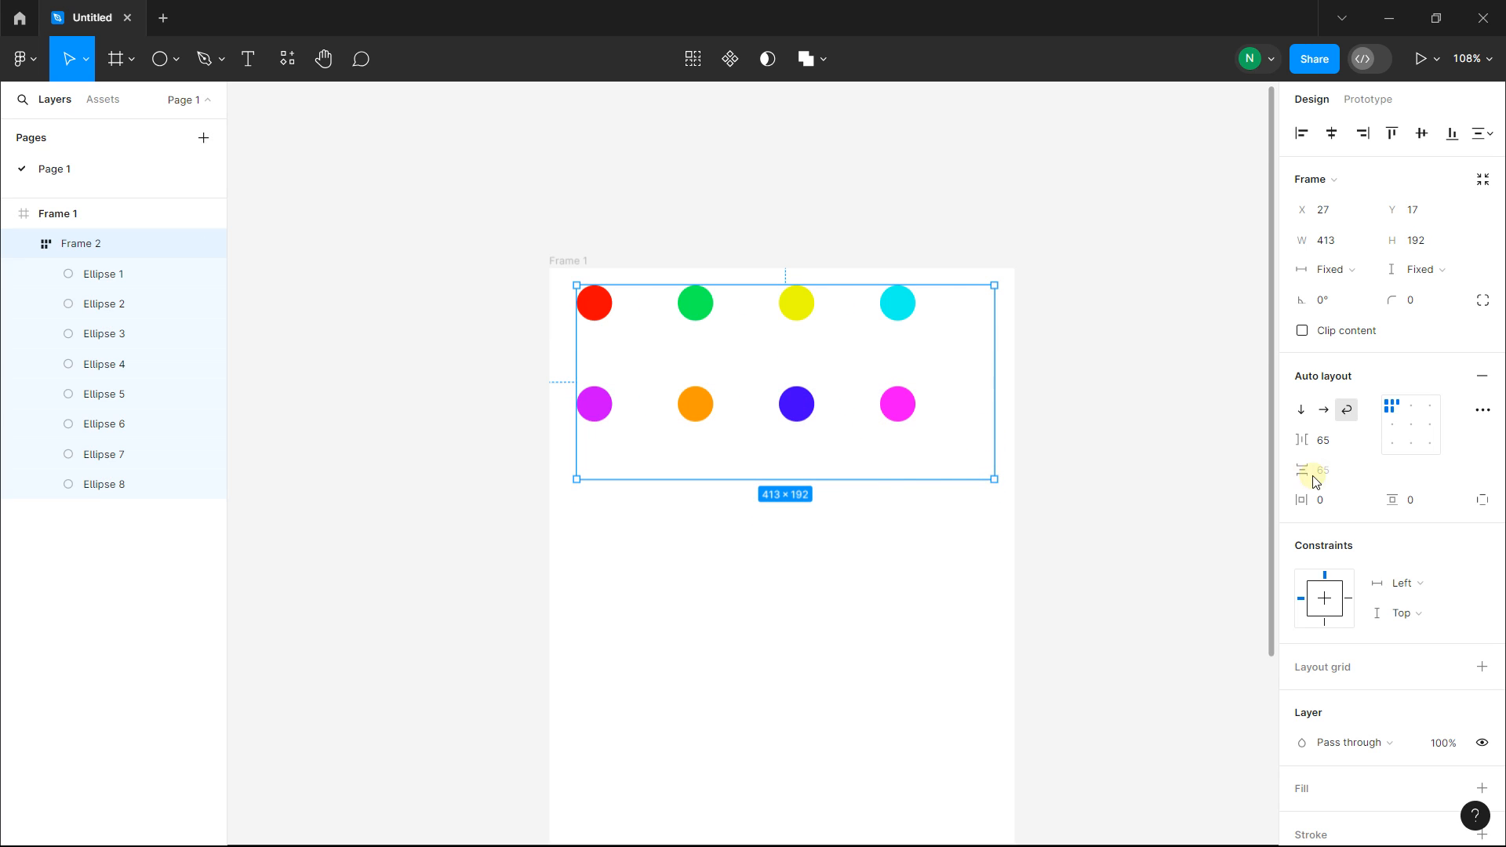
pyautogui.moveTo(1393, 500); pyautogui.dragTo(1316, 503)
pyautogui.moveTo(847, 402); pyautogui.dragTo(729, 379)
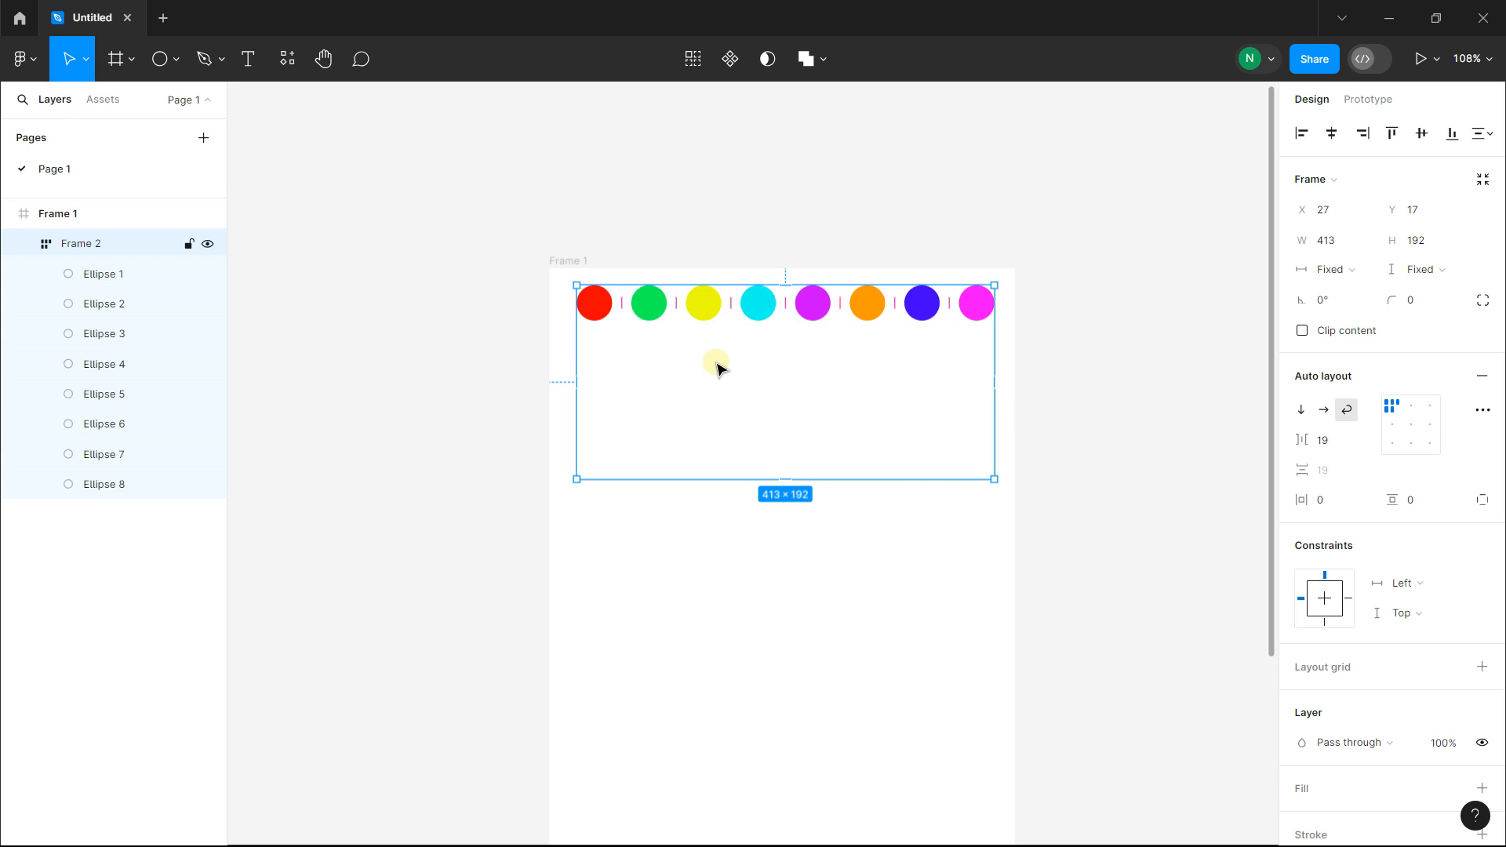
# - Increase the circle frame's height to 307 and move it down to X 23, Y 246 within the outer frame
pyautogui.moveTo(767, 480); pyautogui.dragTo(783, 594)
pyautogui.keyDown('ctrl'); pyautogui.scroll(-5, 756, 415); pyautogui.keyUp('ctrl')
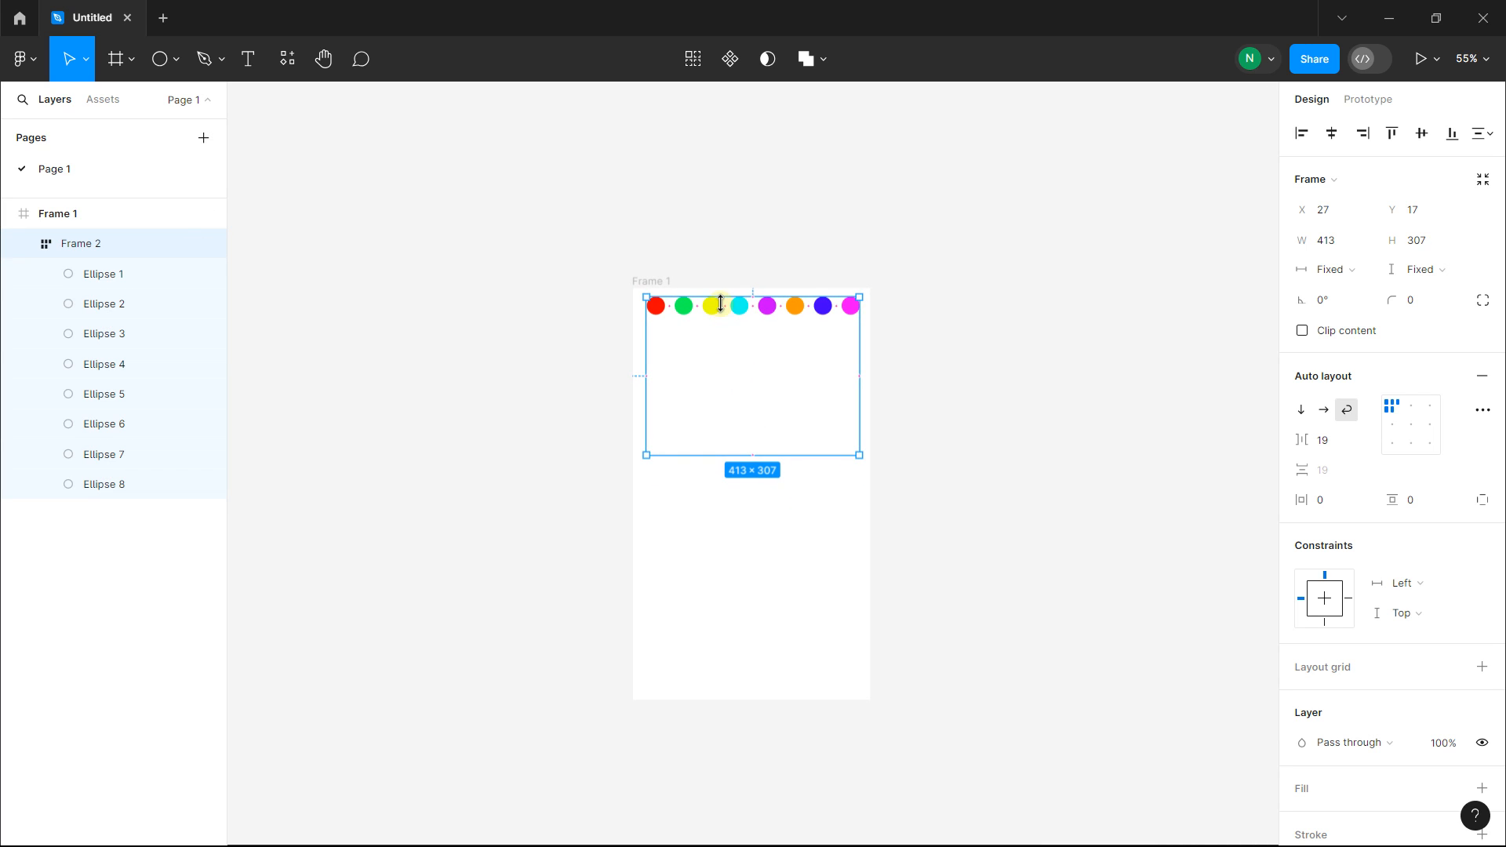
pyautogui.moveTo(712, 317); pyautogui.dragTo(723, 473)
pyautogui.keyDown('ctrl'); pyautogui.scroll(2, 722, 474); pyautogui.keyUp('ctrl')
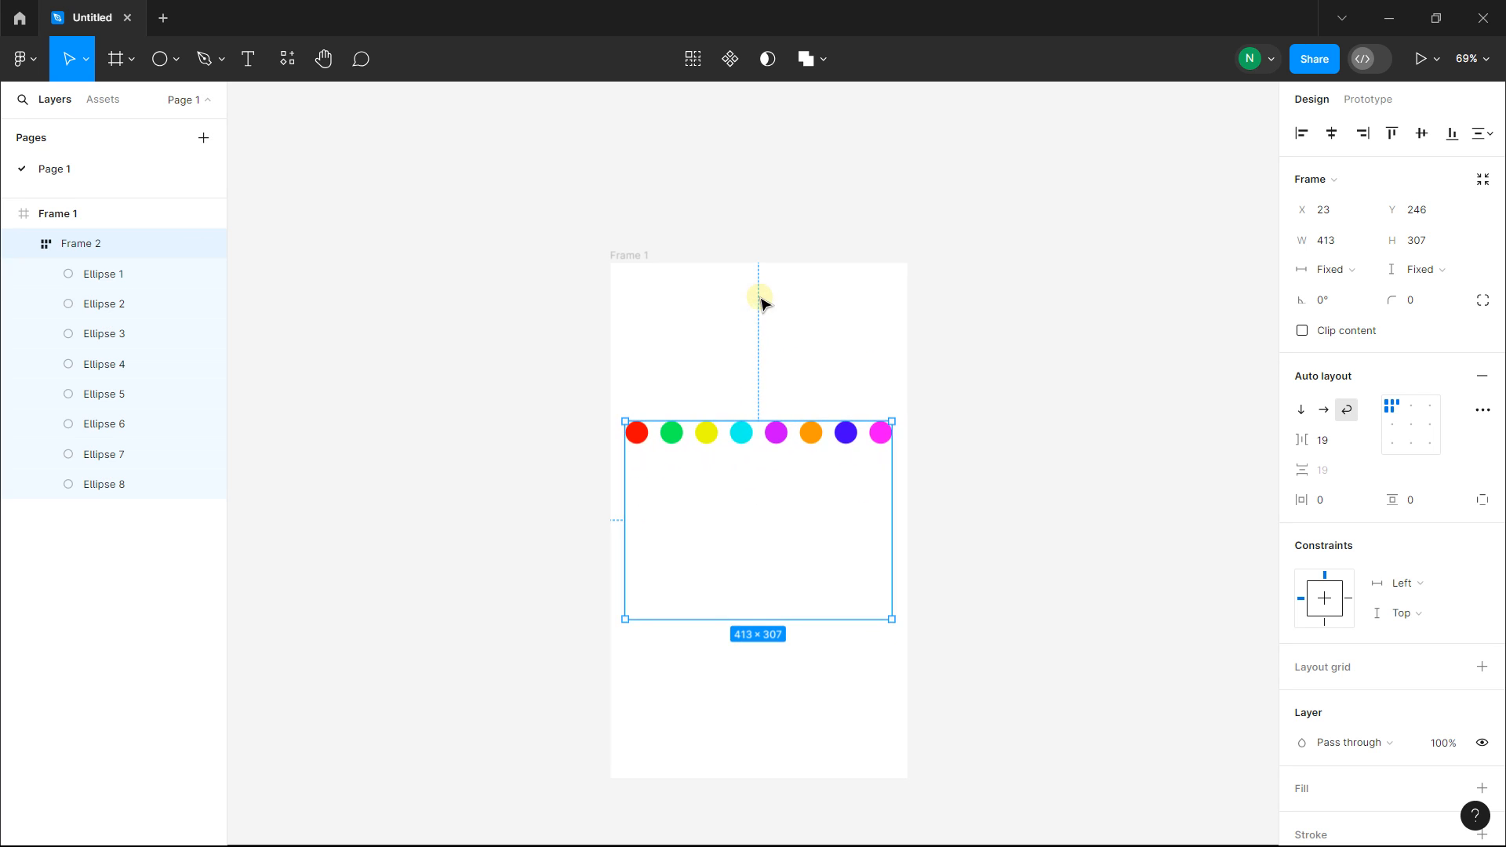
pyautogui.moveTo(754, 329); pyautogui.dragTo(727, 247)
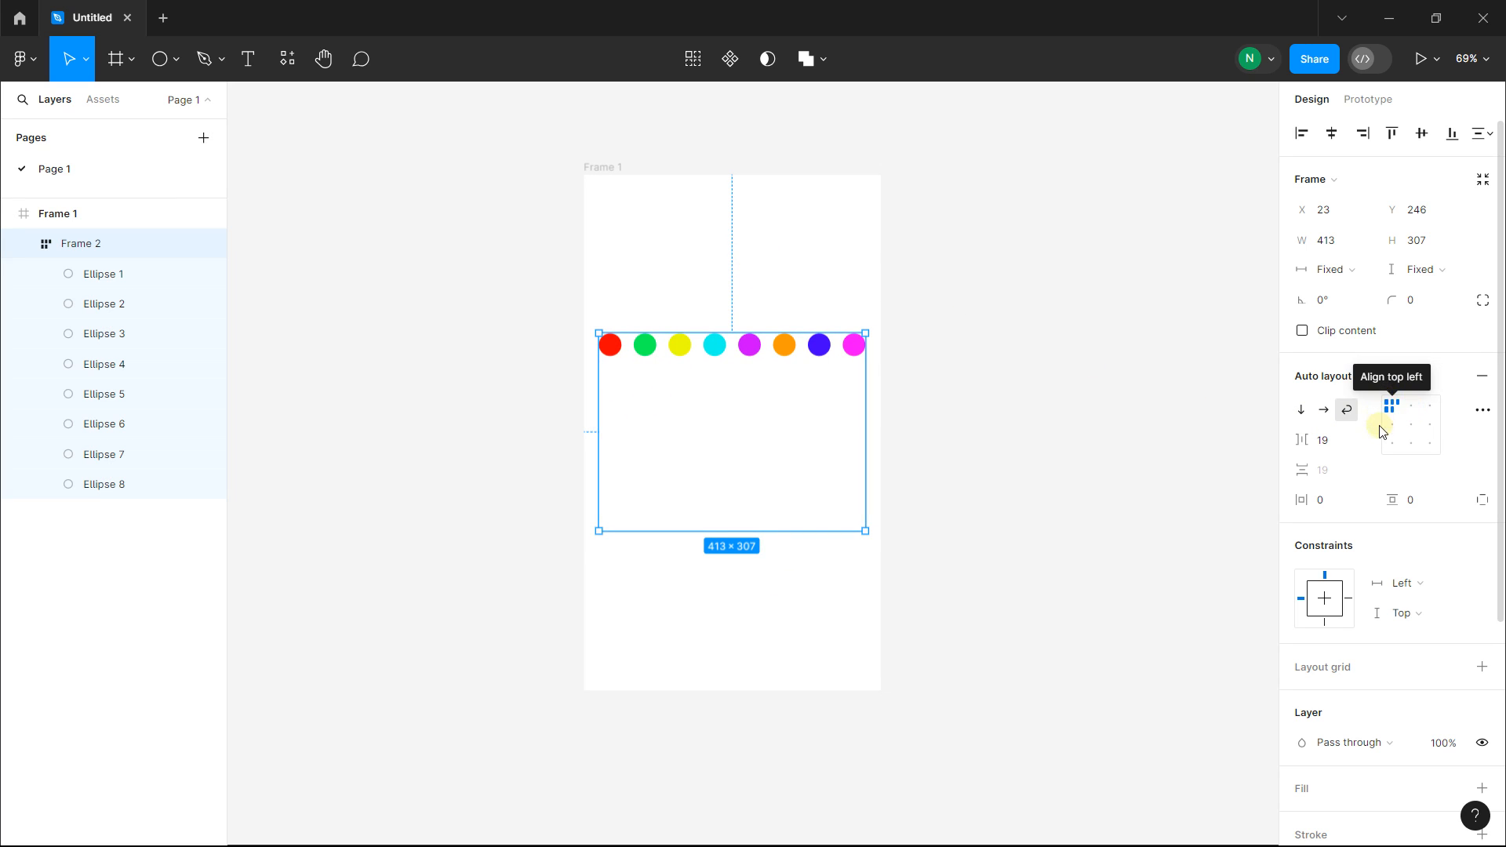
# - Try the top center, right and center alignments for the circles, finishing with left alignment
pyautogui.click(1410, 413)
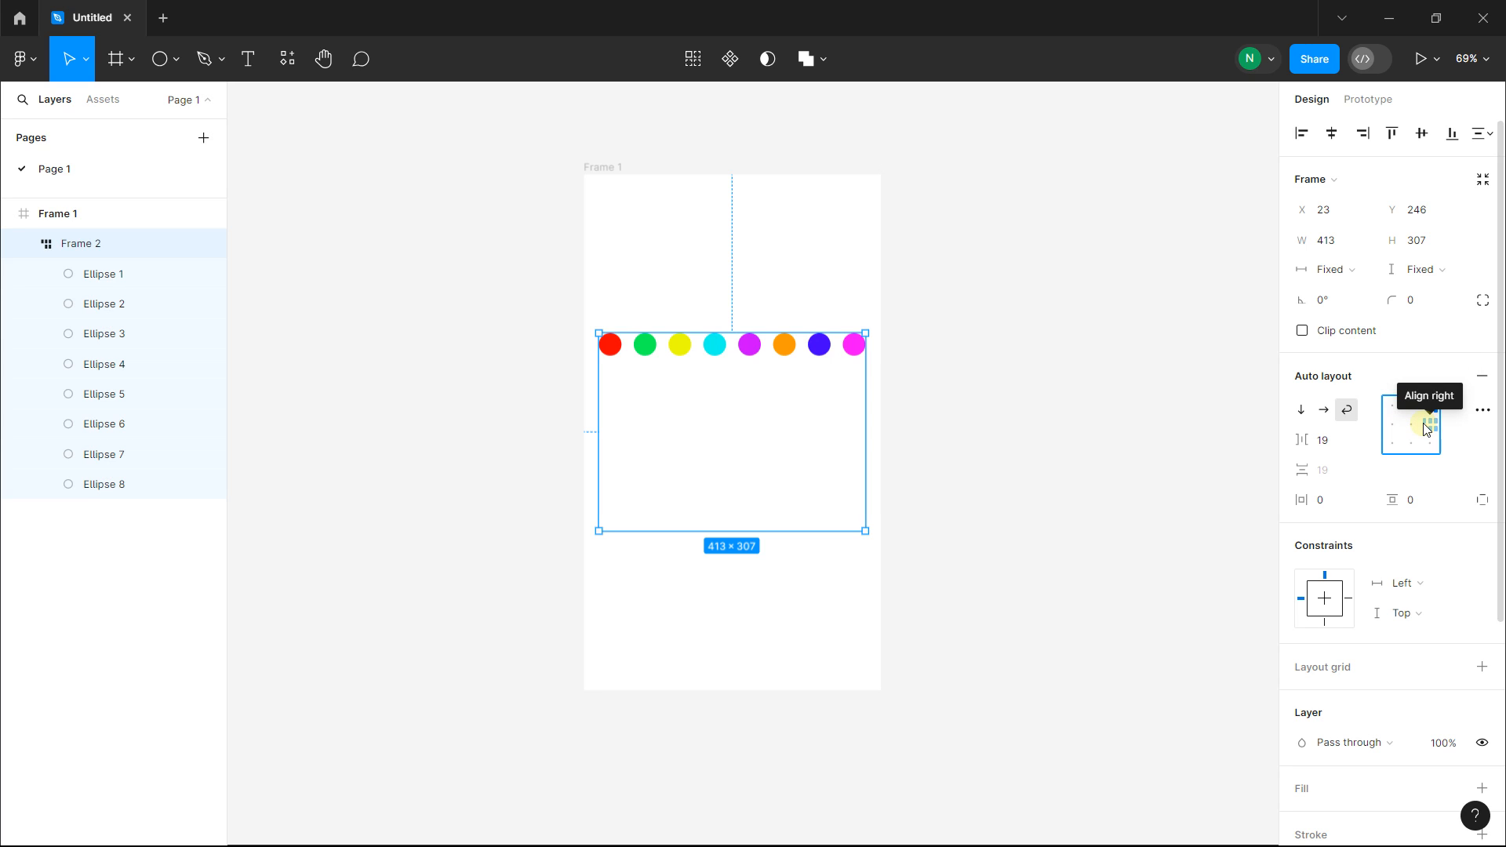
pyautogui.click(1421, 427)
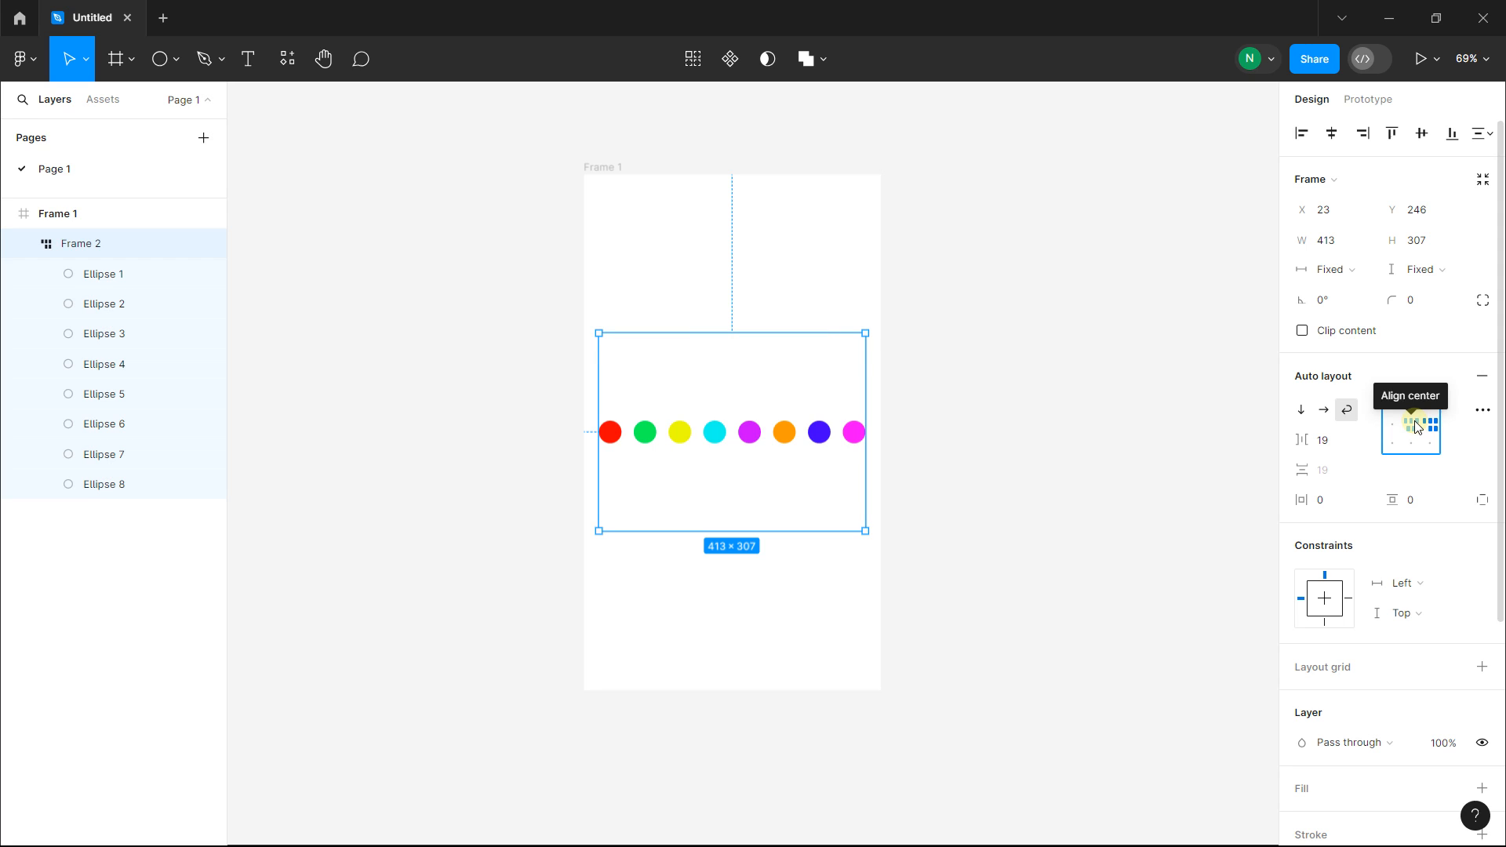
pyautogui.click(1415, 428)
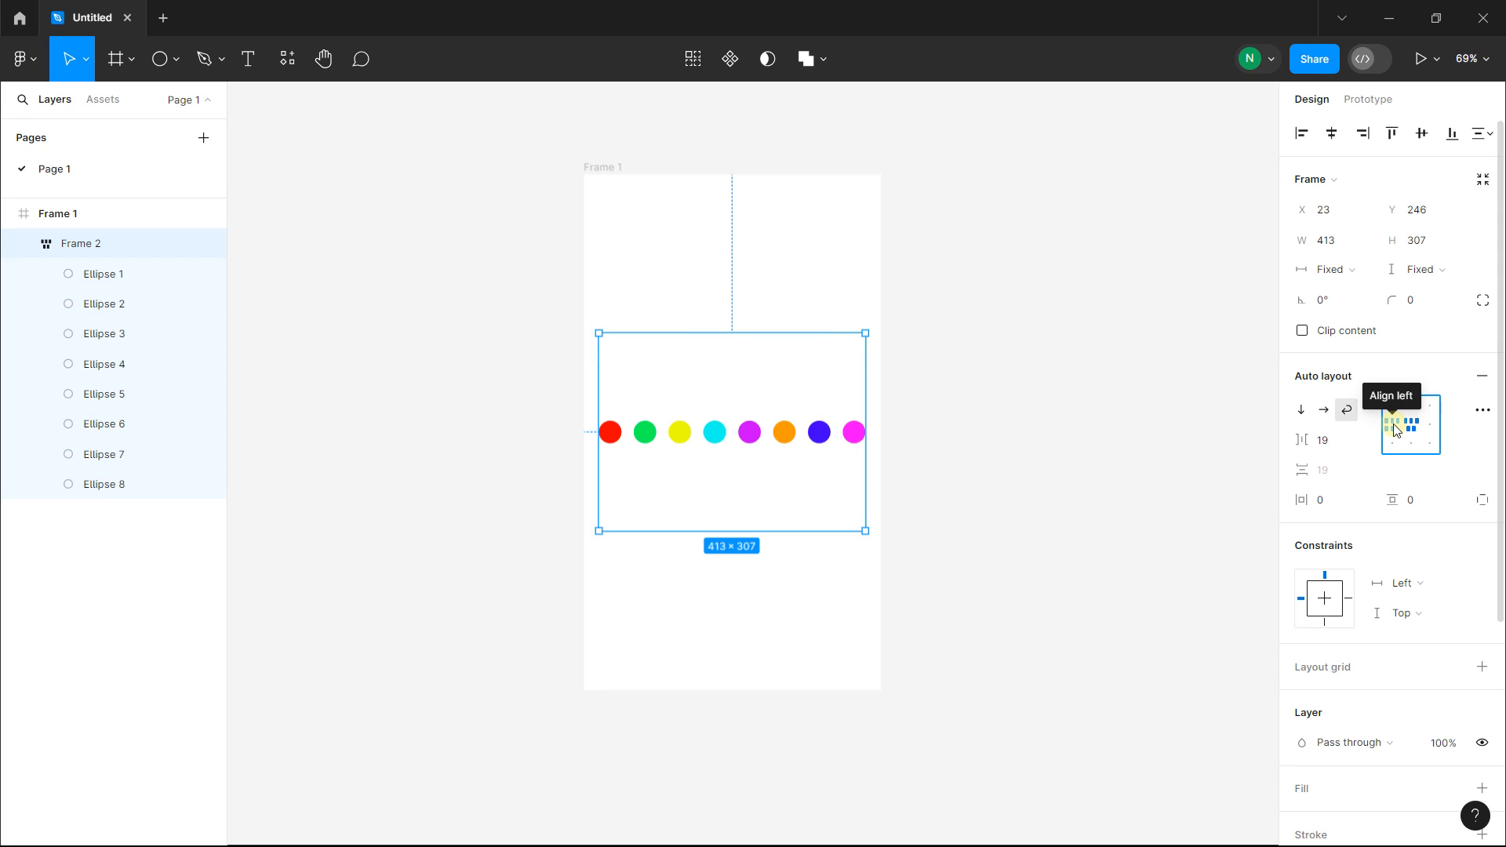
pyautogui.click(1393, 430)
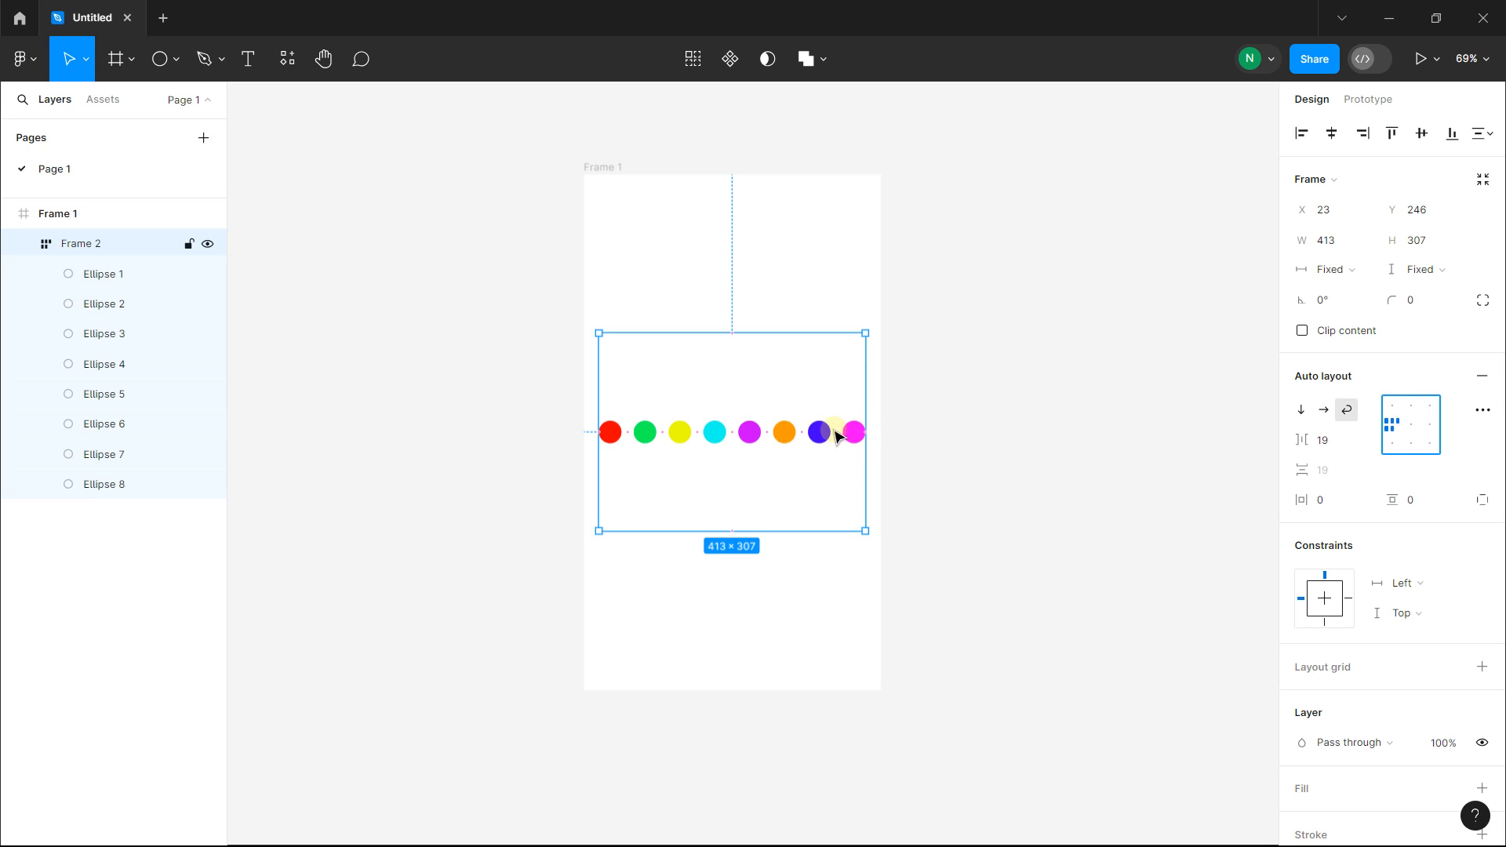
# - Tighten the gap between the circles to 4
pyautogui.moveTo(838, 437); pyautogui.dragTo(594, 427)
pyautogui.scroll(-5, 675, 357)
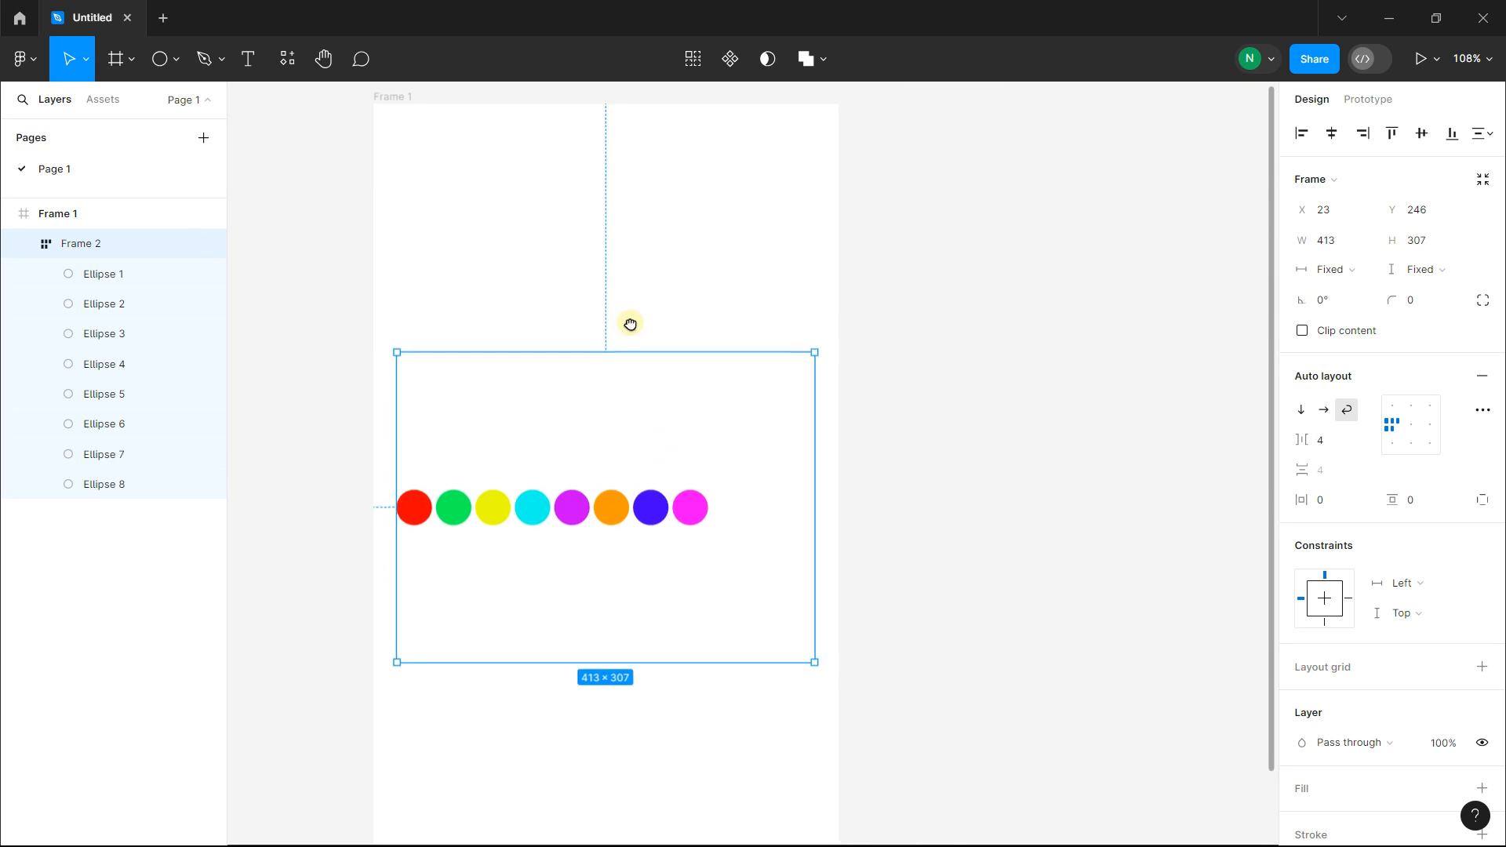
# - Try the top center, center, bottom center and bottom left alignments for the circles, finishing with center alignment
pyautogui.hscroll(-1, 863, 392)
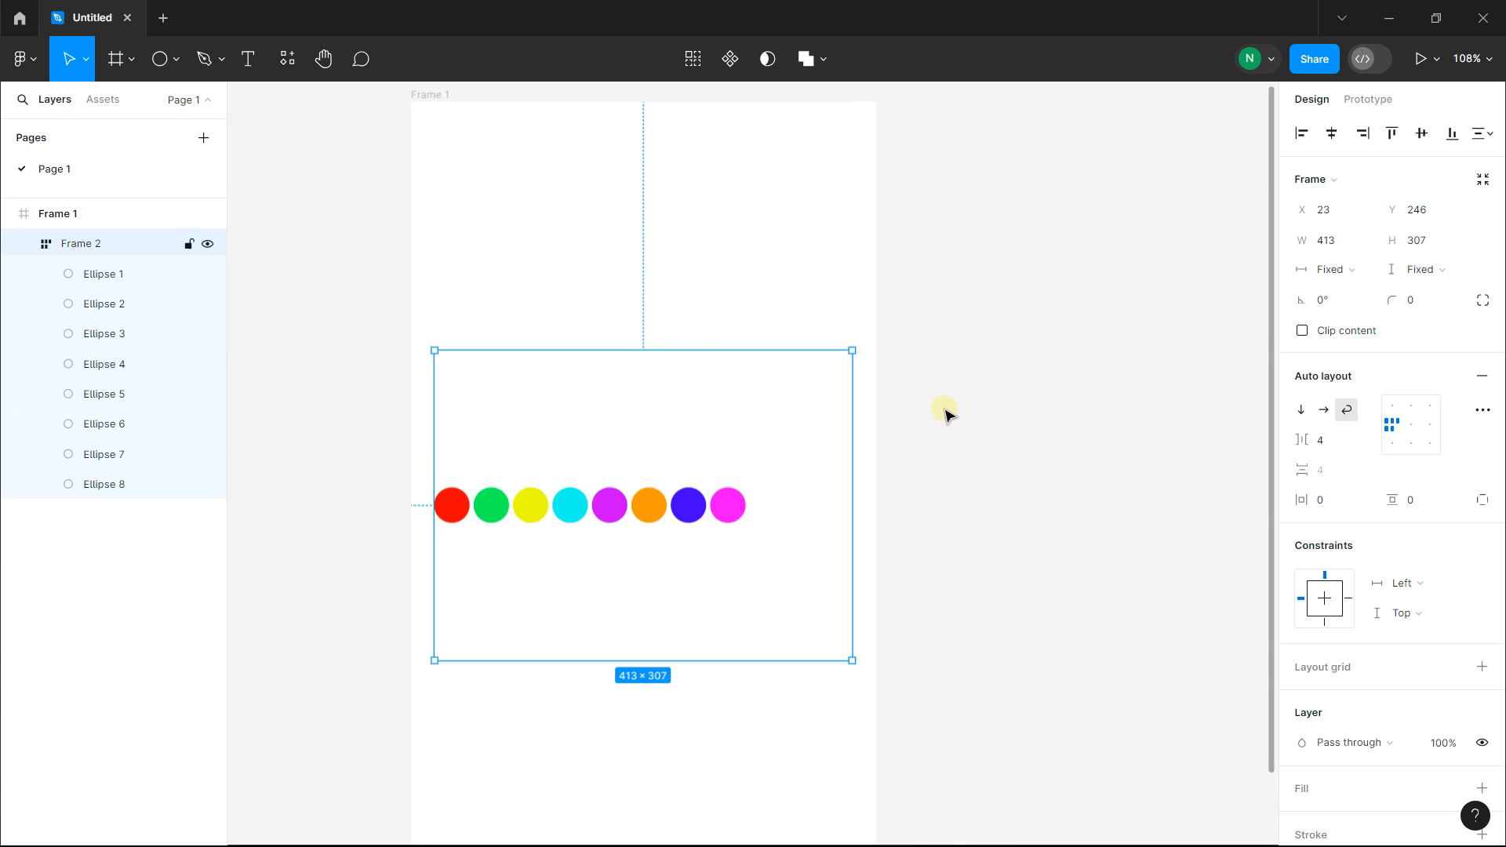
pyautogui.click(1412, 407)
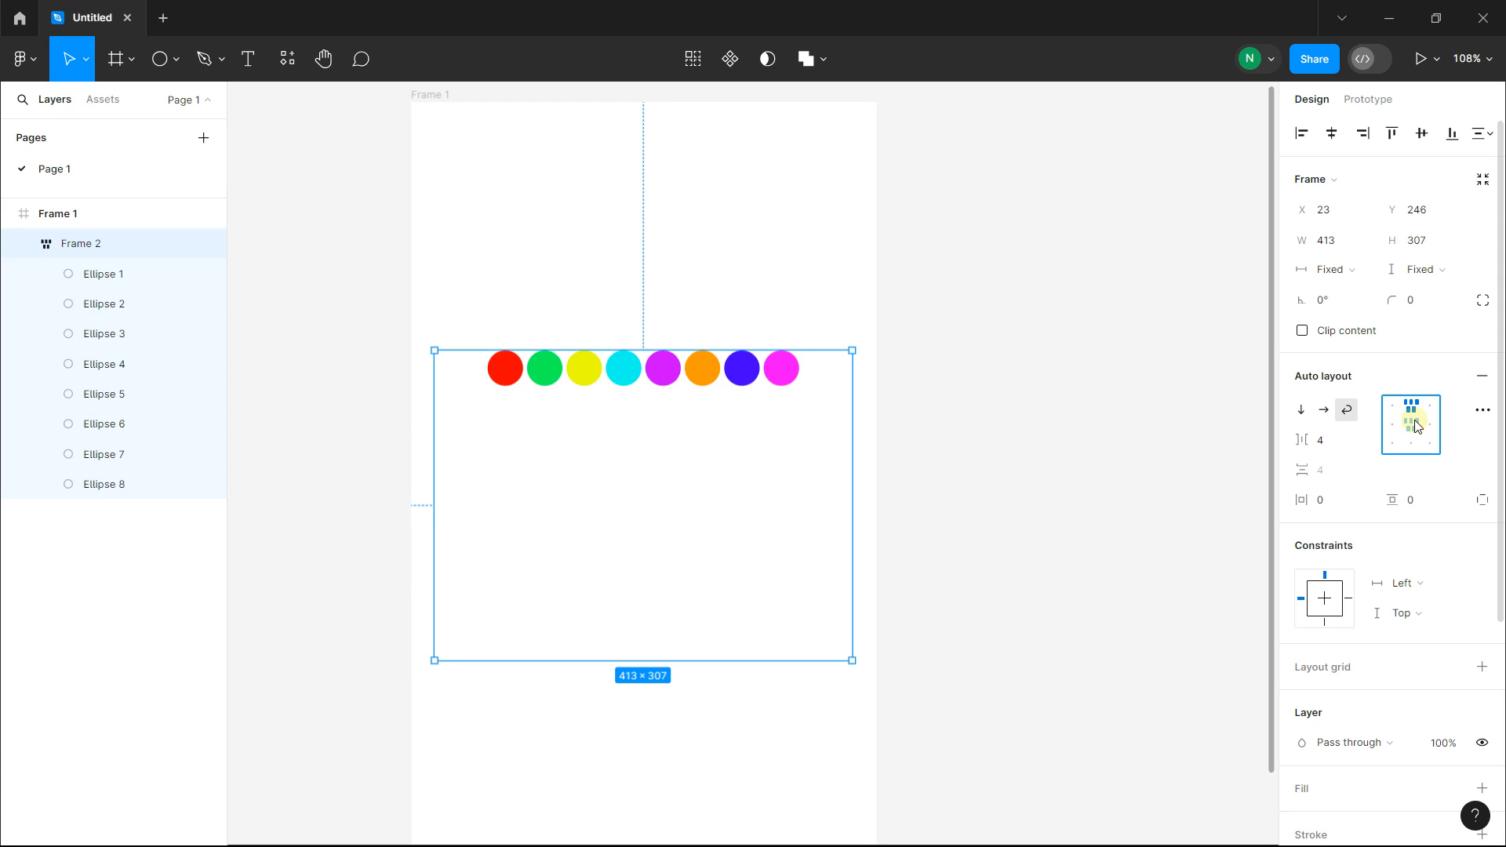
pyautogui.click(1417, 427)
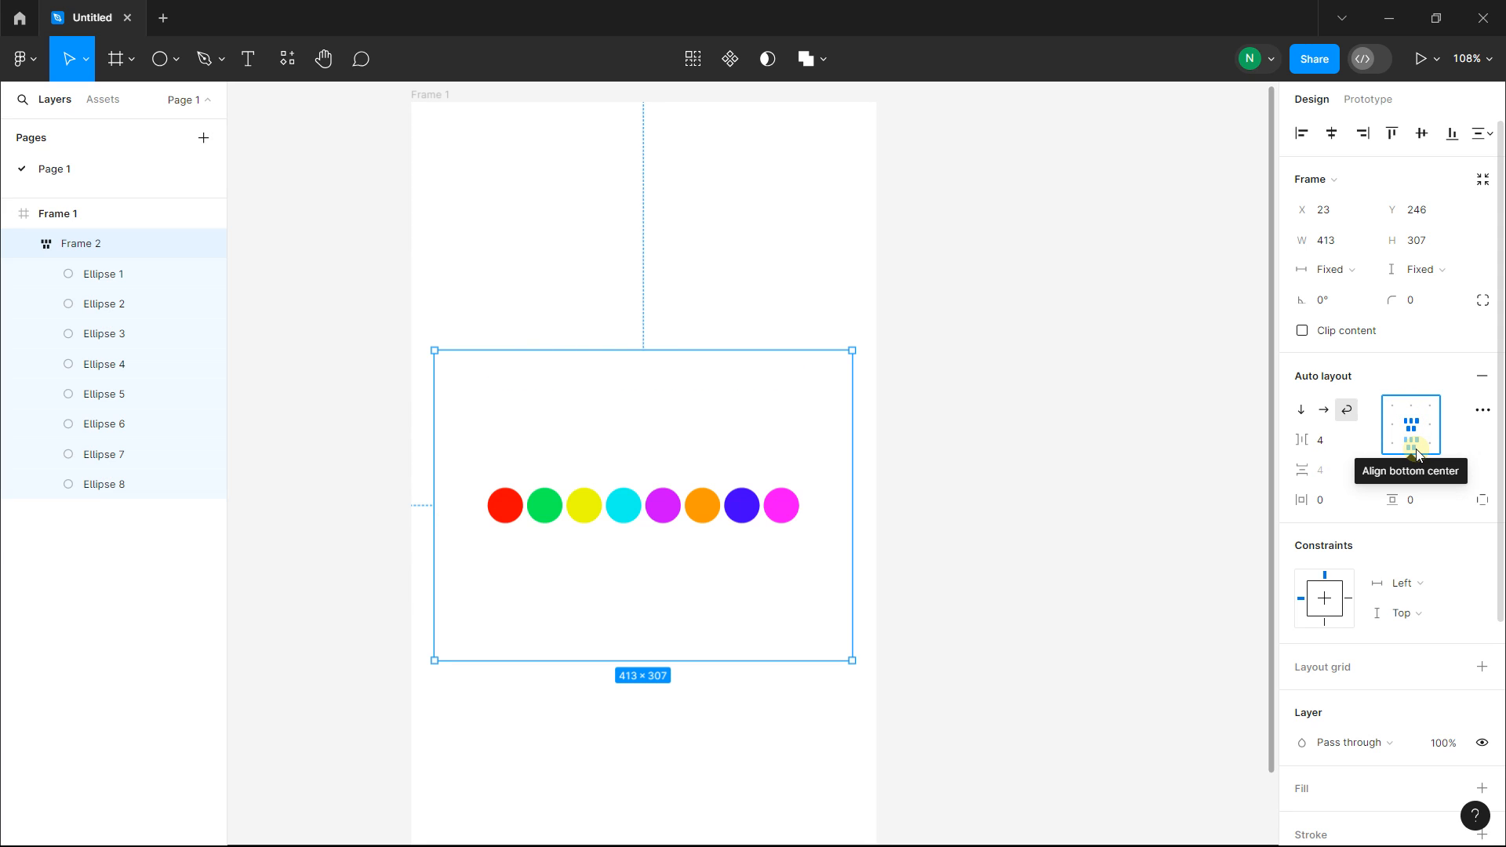
pyautogui.click(1417, 452)
pyautogui.click(1391, 451)
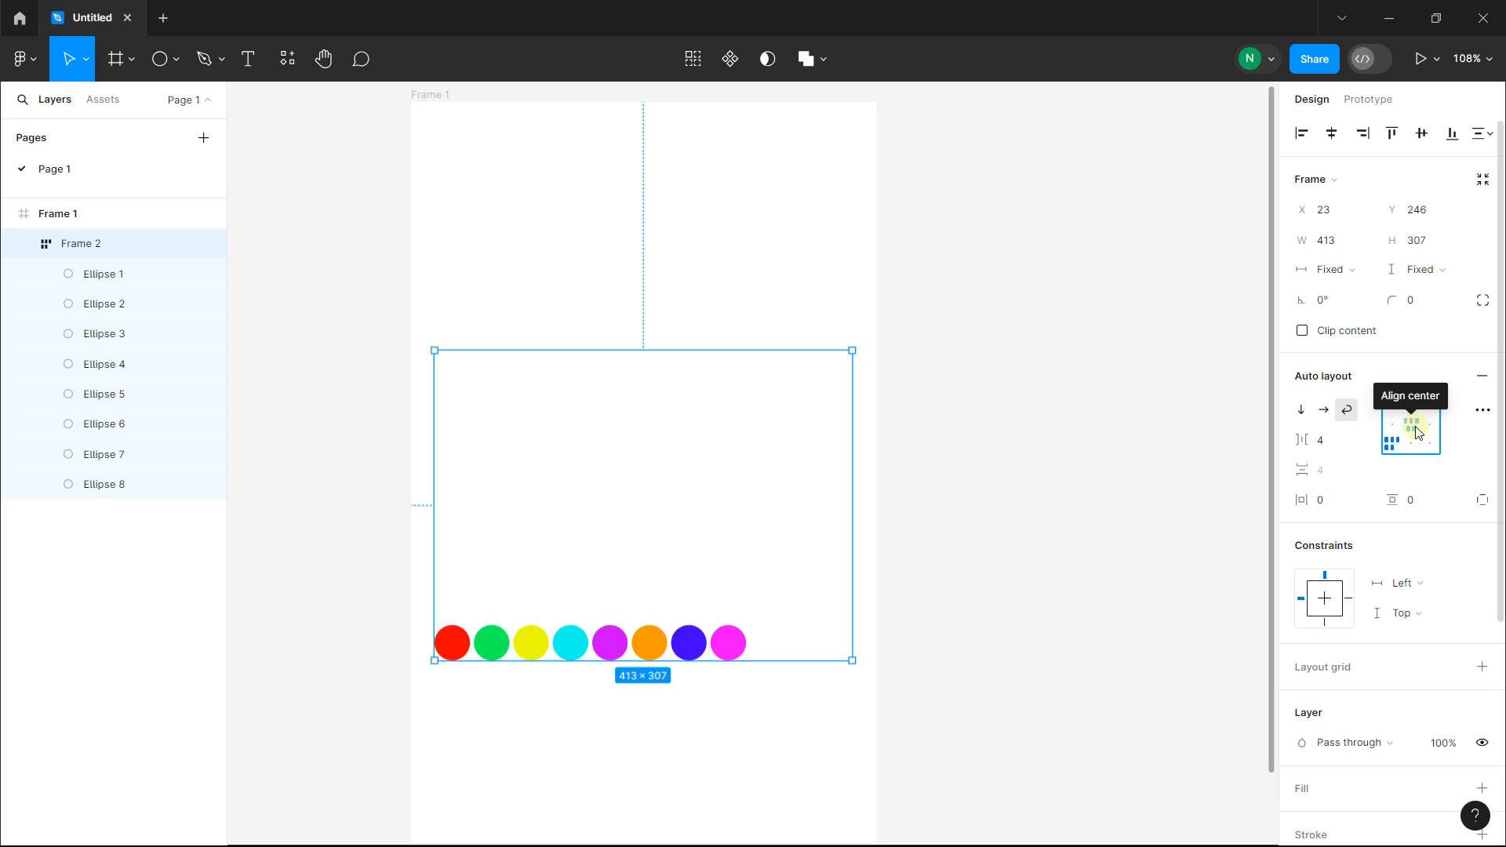
pyautogui.click(1415, 428)
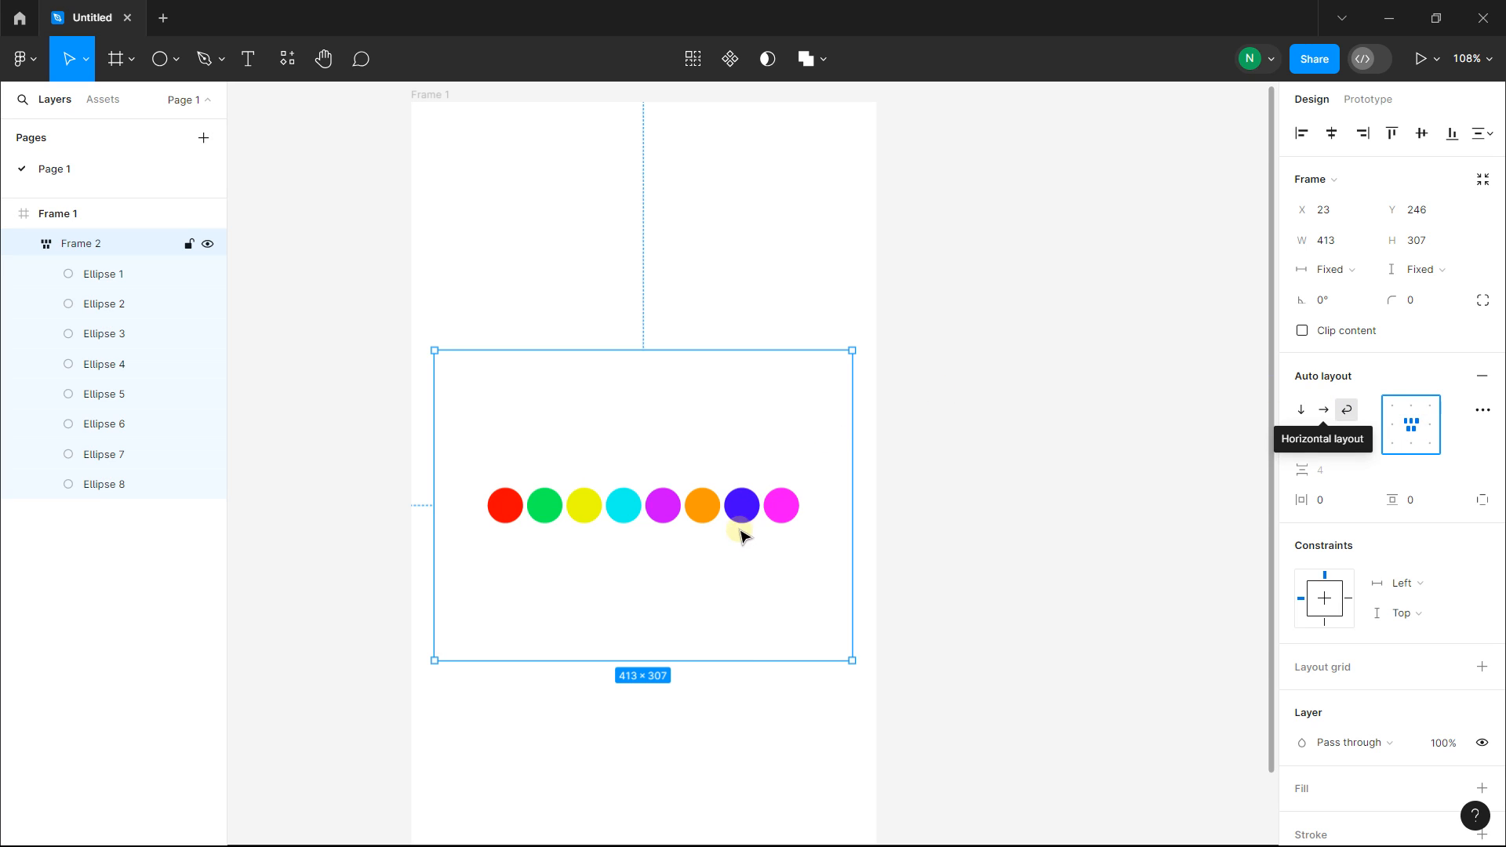
# - Shrink the circle frame's height to 34 and try adjusting its horizontal and vertical padding
pyautogui.moveTo(687, 663); pyautogui.dragTo(760, 385)
pyautogui.scroll(3, 665, 366)
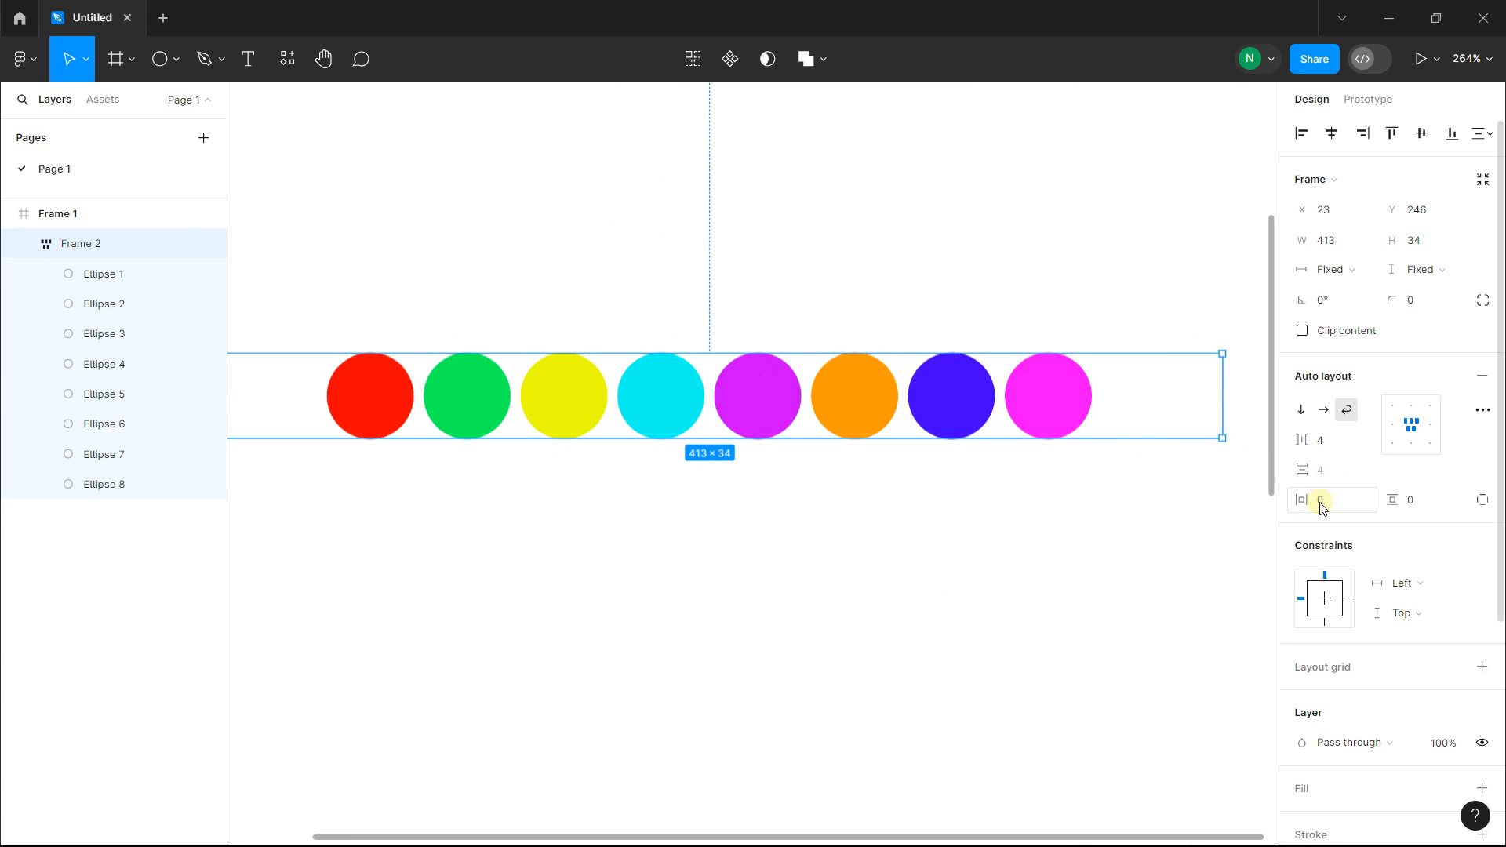
pyautogui.moveTo(1309, 501)
pyautogui.mouseDown()
pyautogui.moveTo(1502, 506)
pyautogui.moveTo(17, 515)
pyautogui.moveTo(1482, 521)
pyautogui.moveTo(1298, 521)
pyautogui.mouseUp()
pyautogui.click(1400, 497)
pyautogui.moveTo(1400, 498)
pyautogui.mouseDown()
pyautogui.moveTo(1435, 489)
pyautogui.moveTo(1339, 491)
pyautogui.moveTo(1397, 498)
pyautogui.mouseUp()
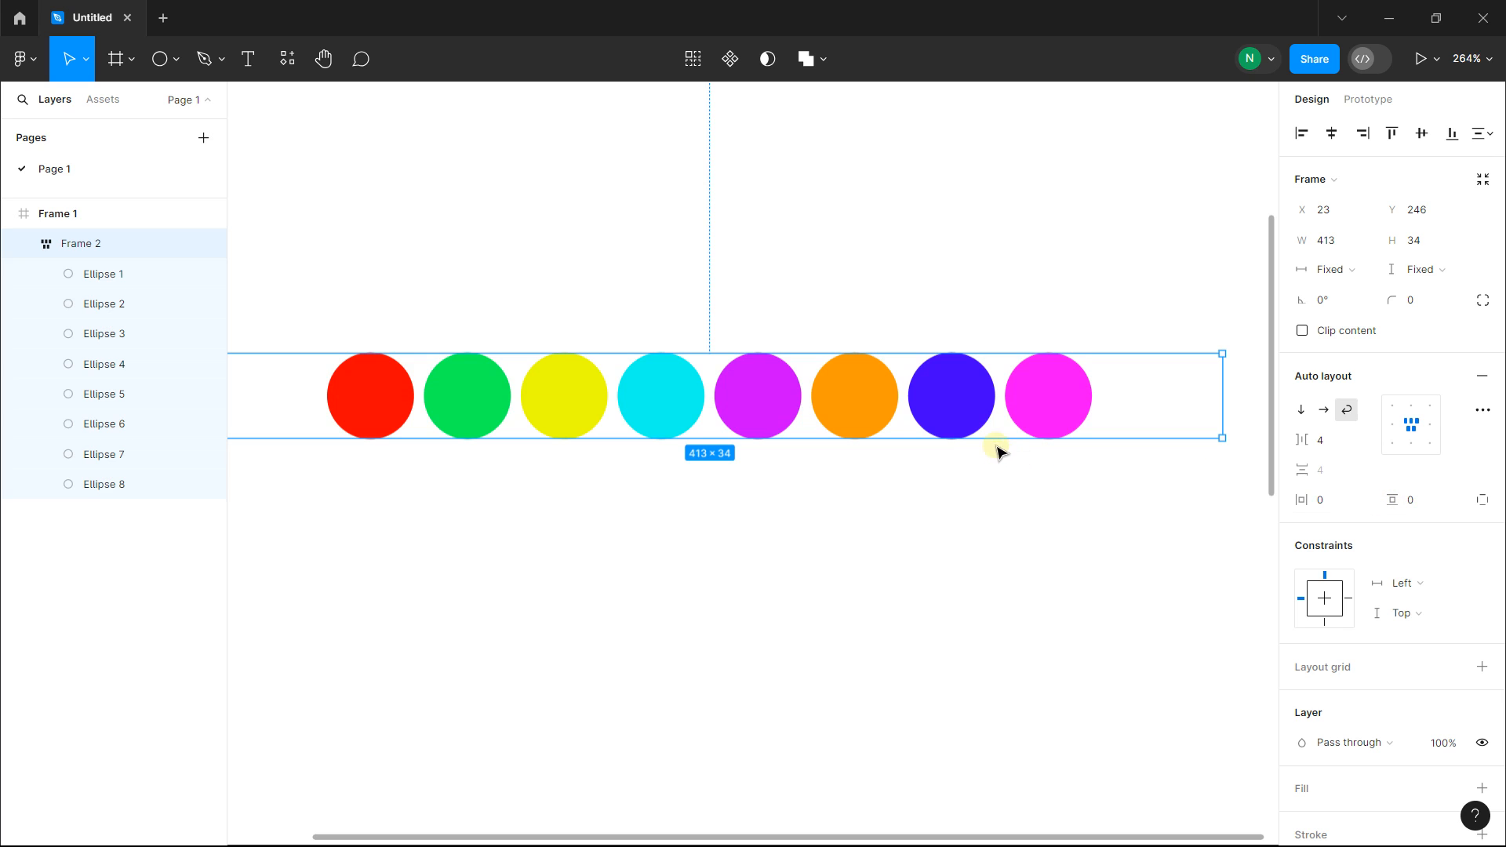
# - Enlarge the circle frame to a height of 186 by extending its lower and upper edges, with the upper edge at Y 215
pyautogui.moveTo(975, 439); pyautogui.dragTo(975, 733)
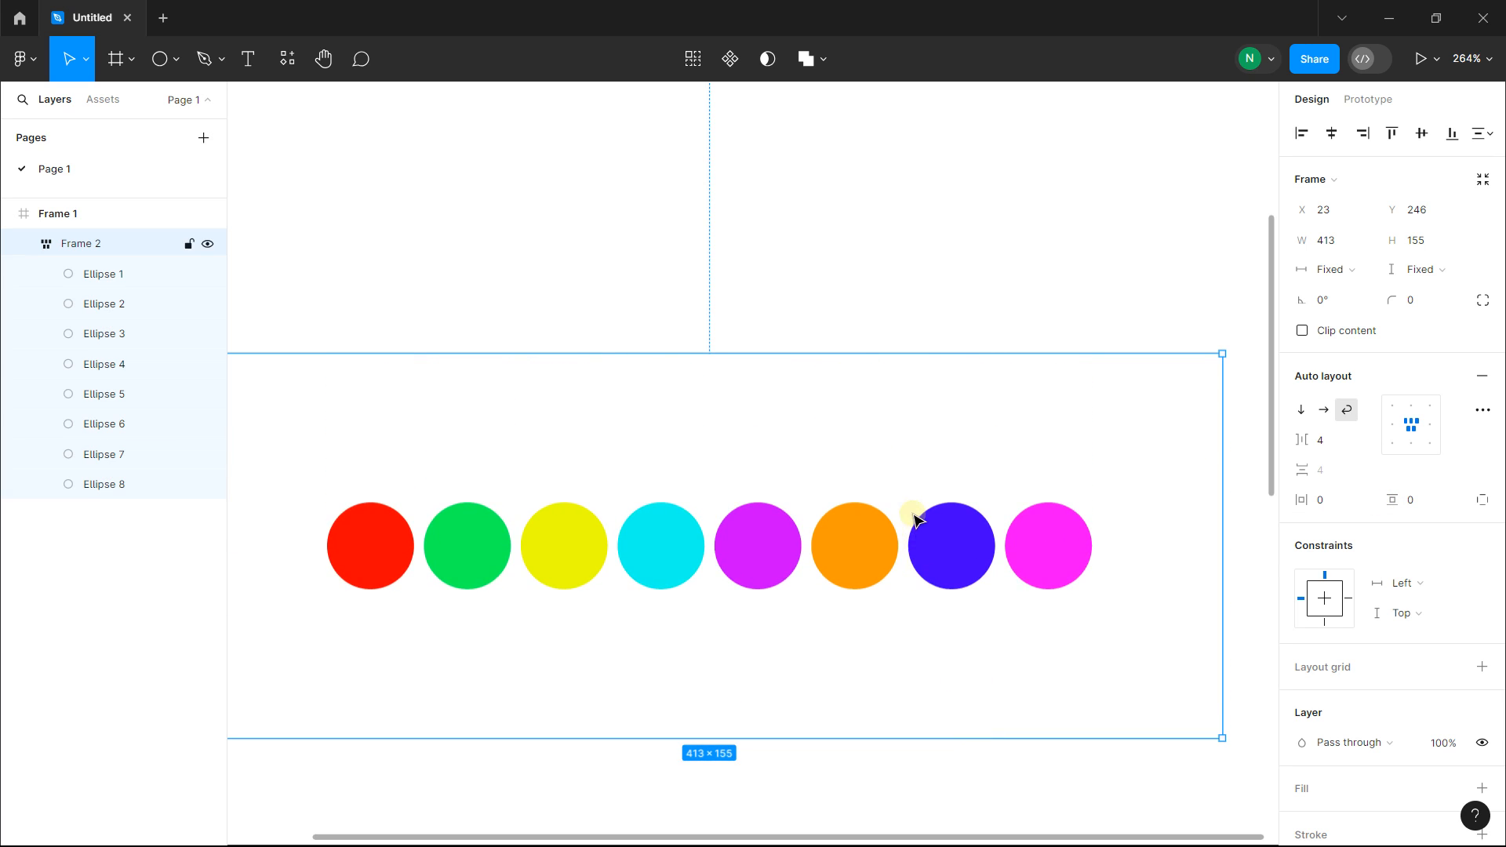
pyautogui.scroll(-5, 911, 514)
pyautogui.moveTo(901, 421); pyautogui.dragTo(901, 381)
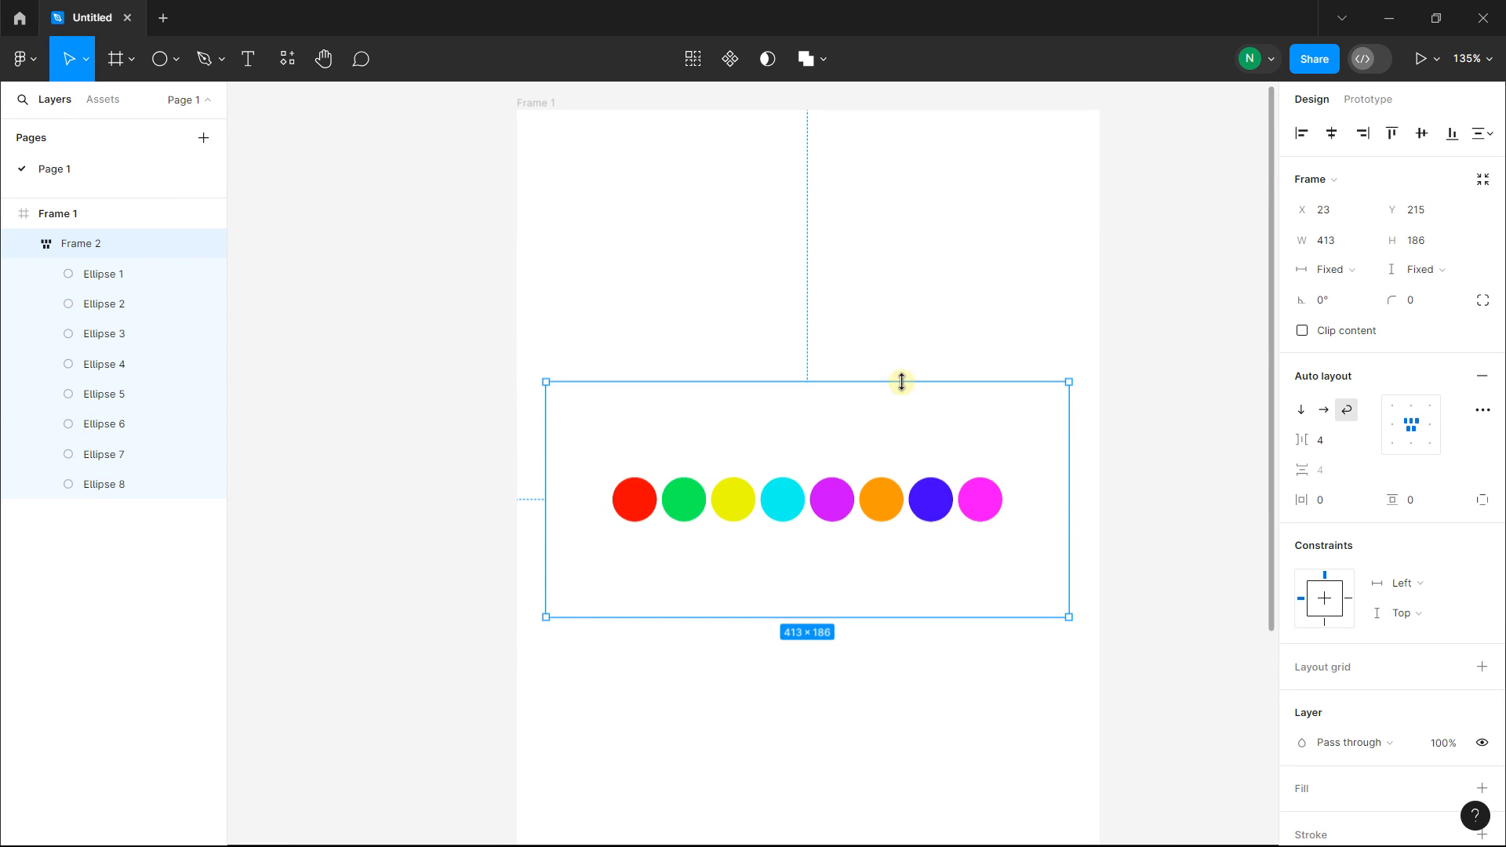
# - Set the circle frame's vertical padding to 42 and align the circles to top center
pyautogui.moveTo(1396, 497); pyautogui.dragTo(1474, 495)
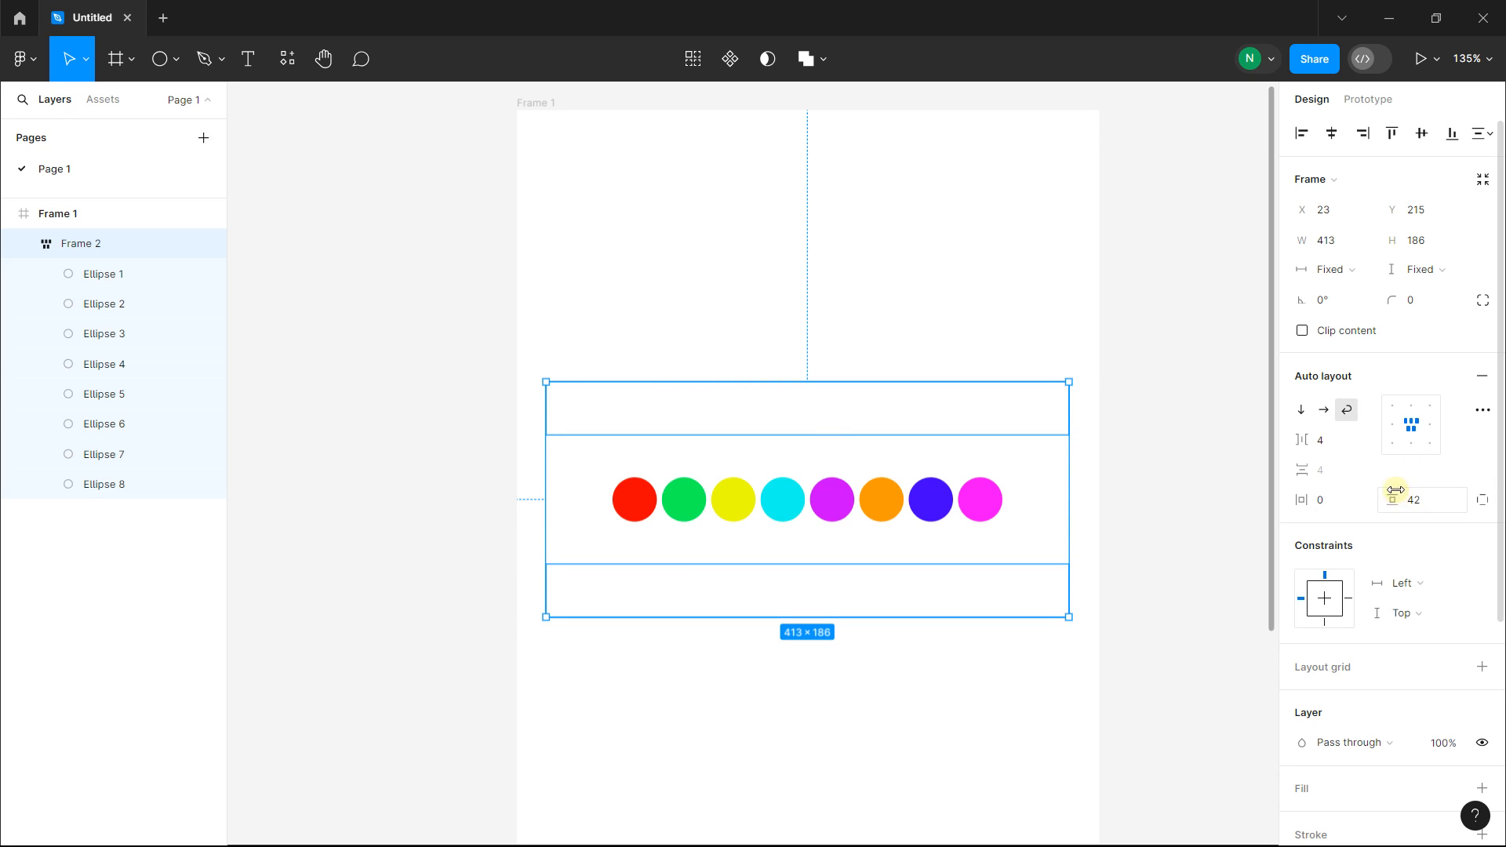
pyautogui.click(1412, 412)
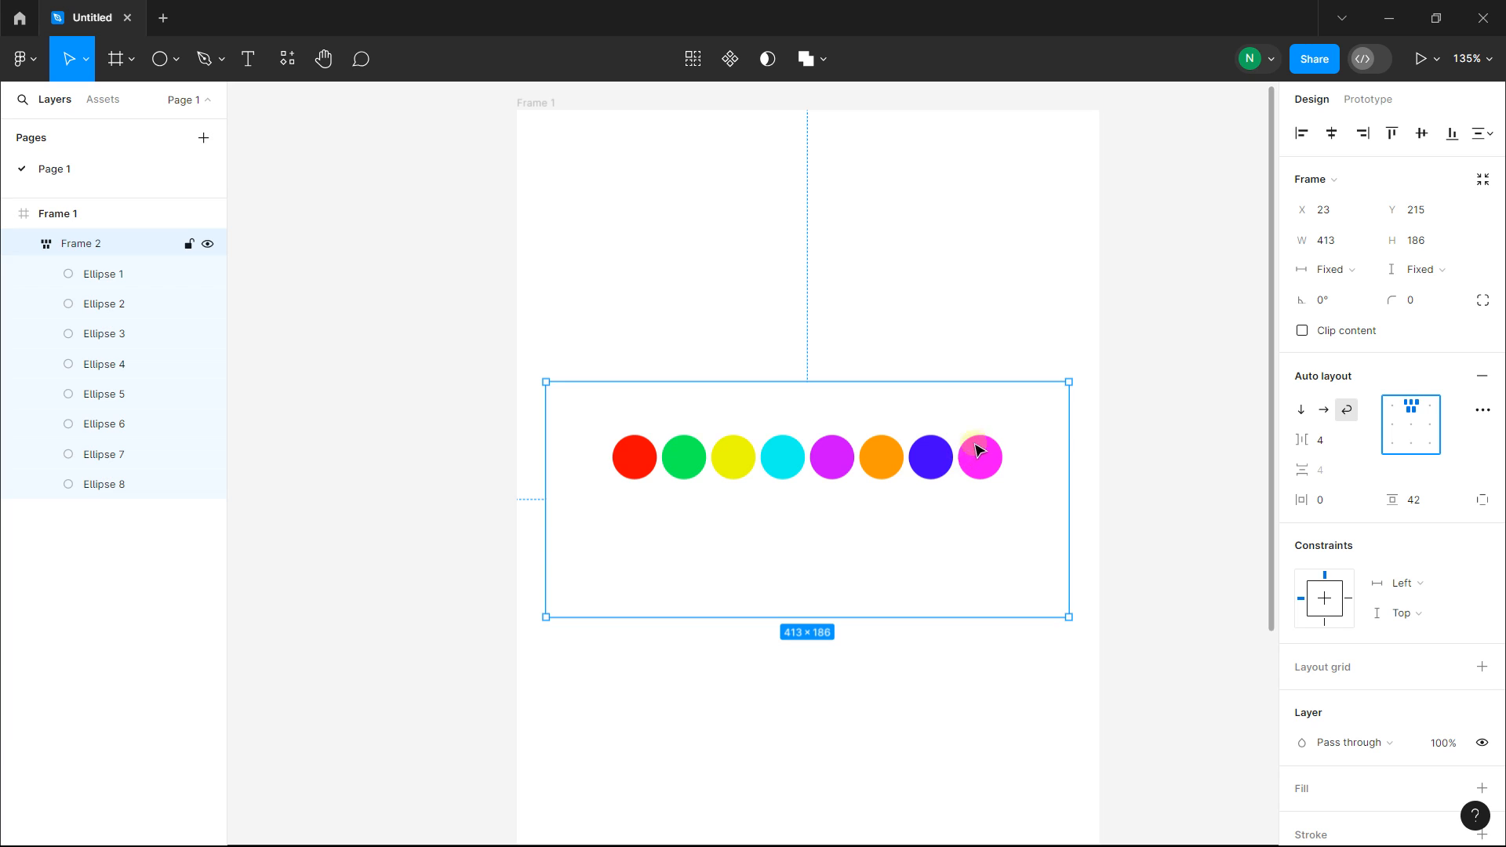
# - Set individual paddings of 63 left, 183 right, 47 top and 39 bottom, and move the circle frame to X 32, Y 137
pyautogui.click(1483, 500)
pyautogui.moveTo(1302, 499); pyautogui.dragTo(148, 535)
pyautogui.click(1310, 530)
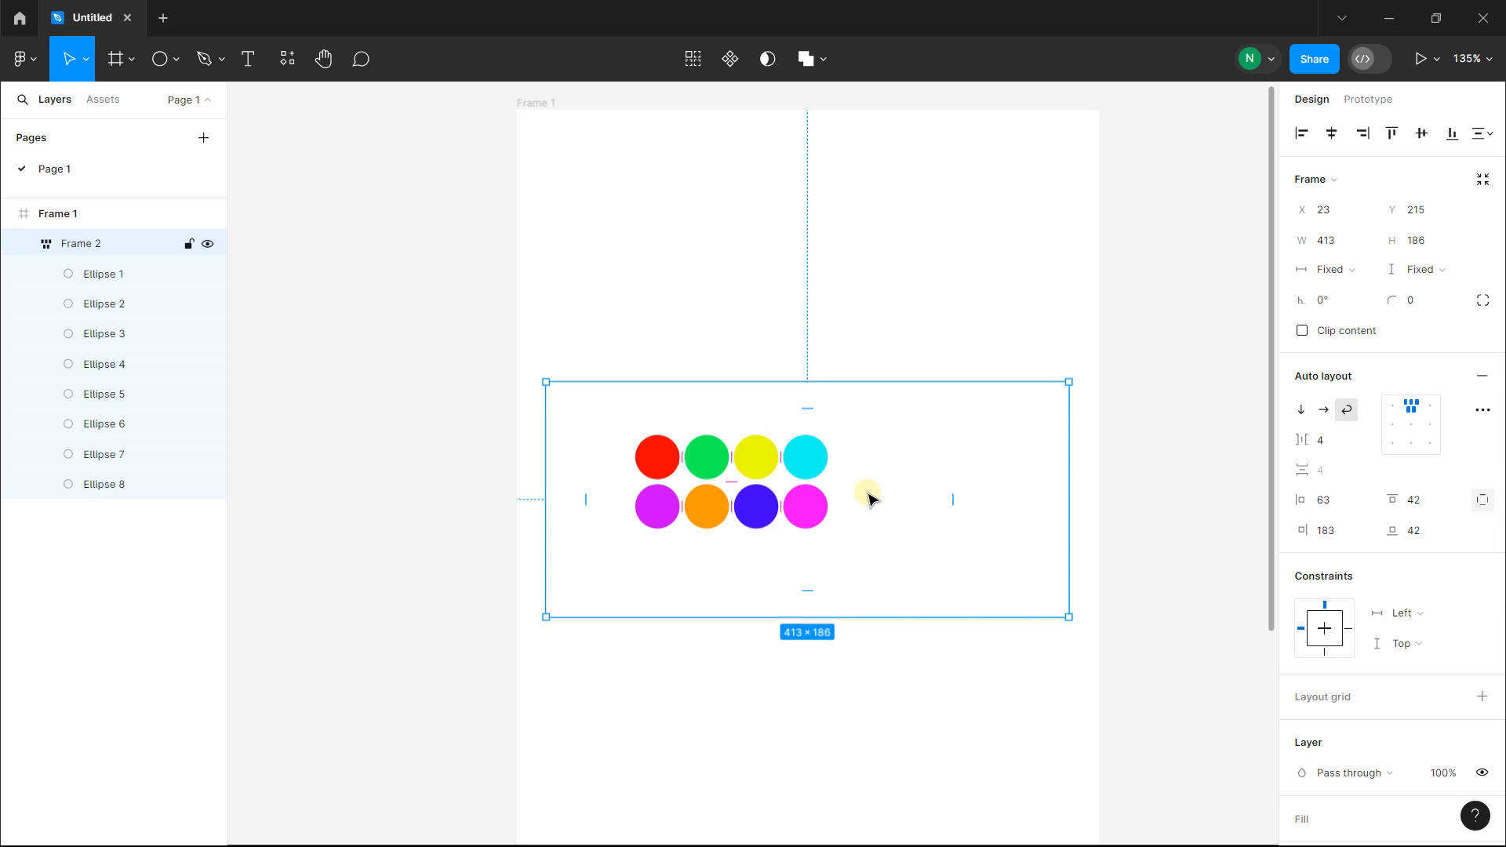
pyautogui.moveTo(1414, 499); pyautogui.dragTo(1391, 531)
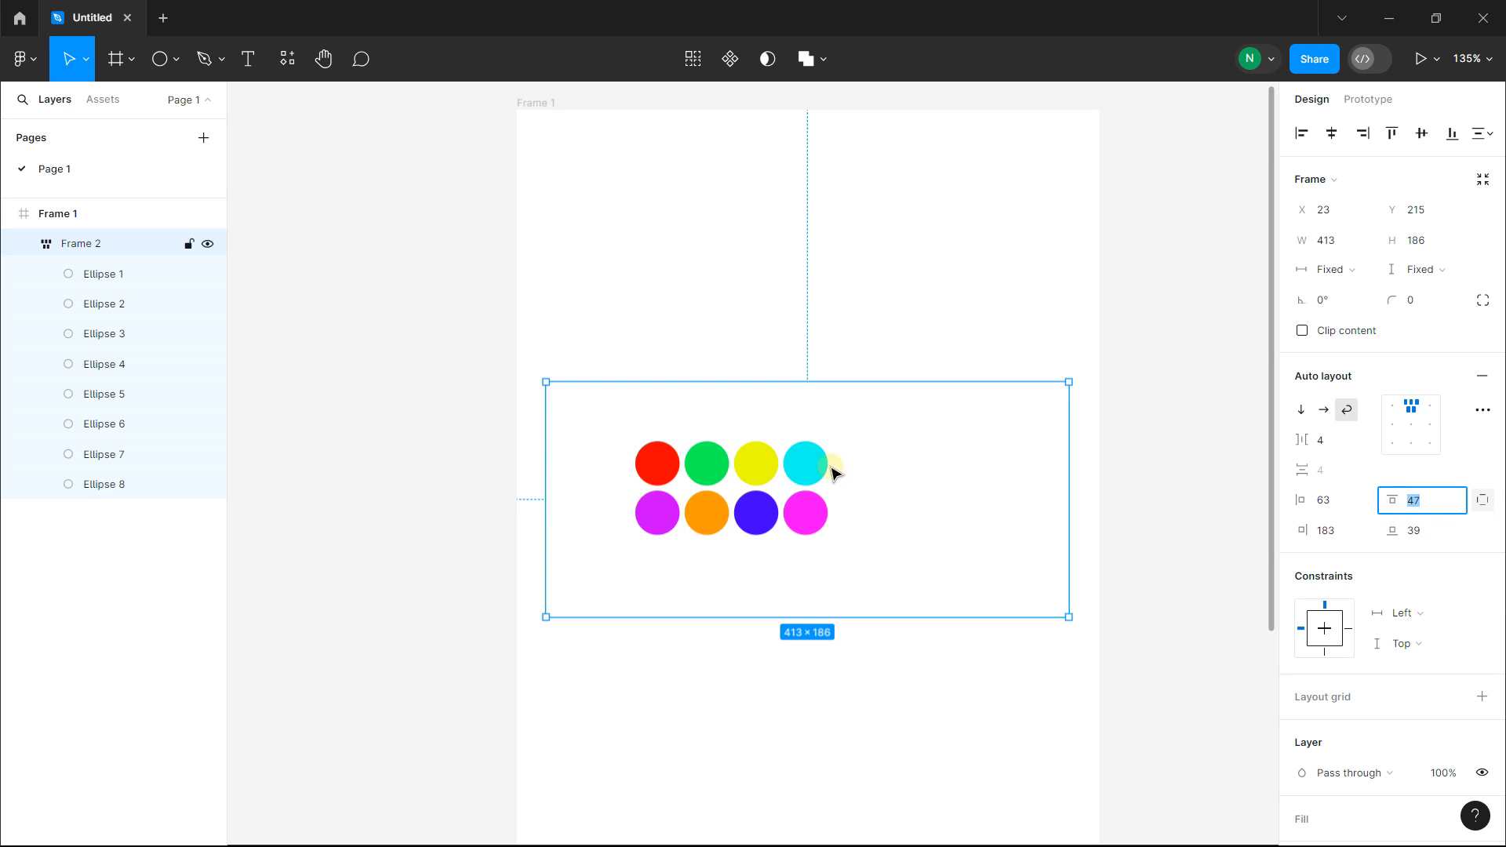
pyautogui.moveTo(701, 463); pyautogui.dragTo(711, 365)
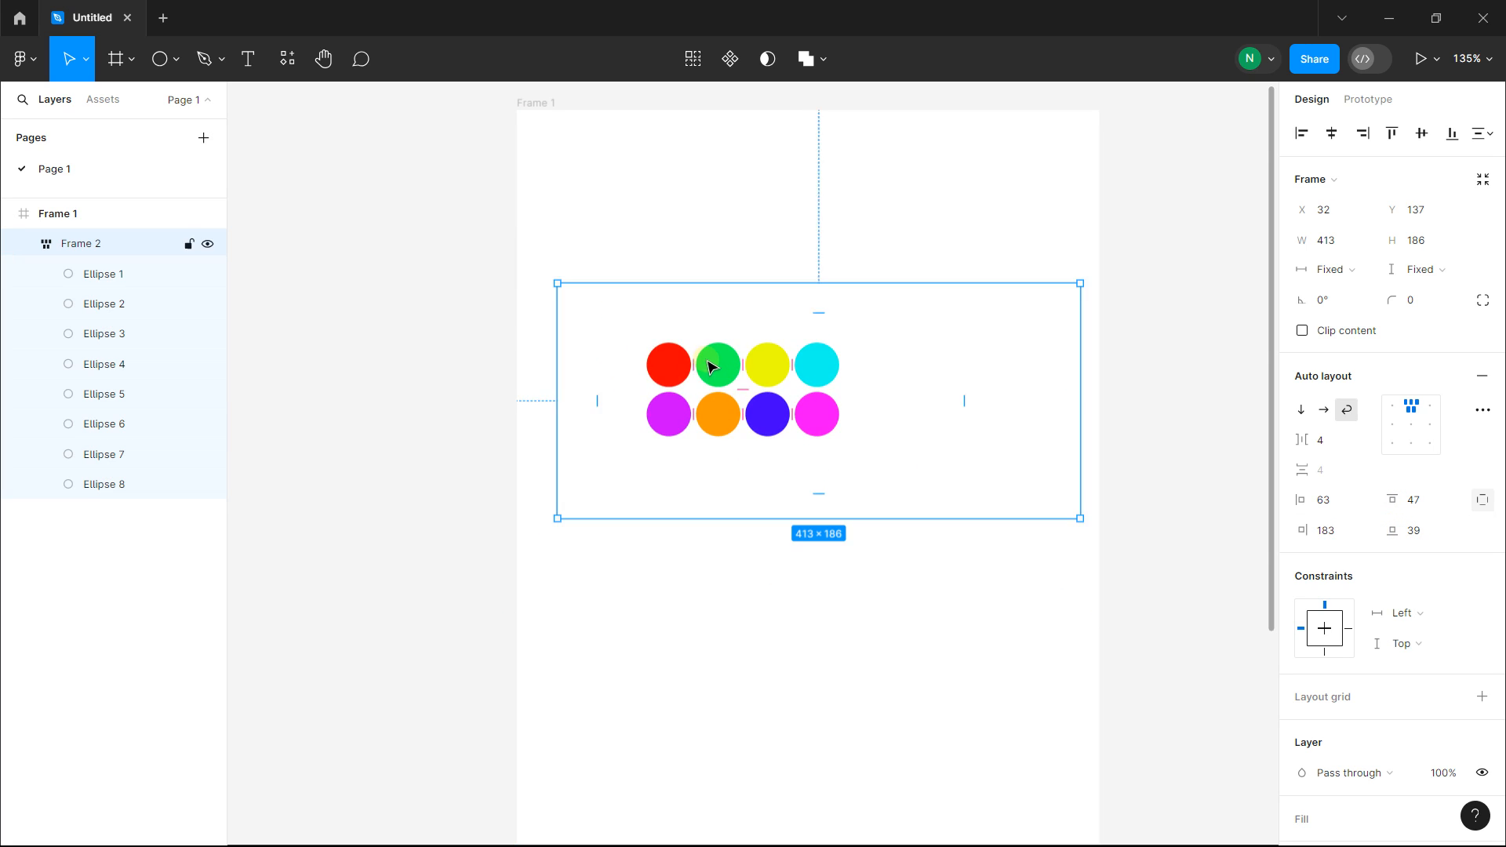
# - Reset the circle frame's left, top, right and bottom padding to 0
pyautogui.click(1331, 500)
pyautogui.write('0')
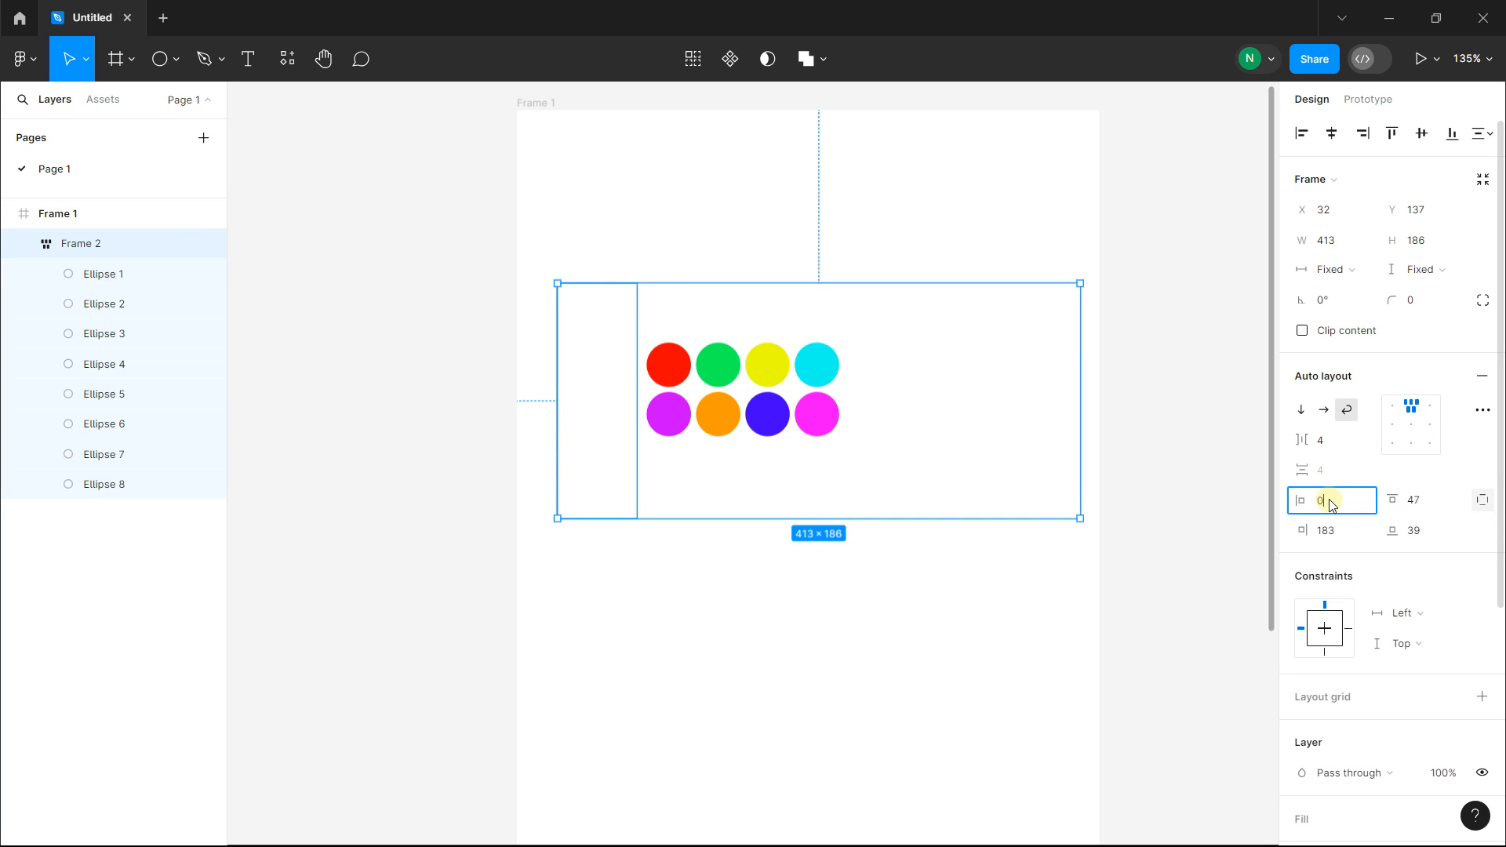
pyautogui.press('Return')
pyautogui.click(1416, 503)
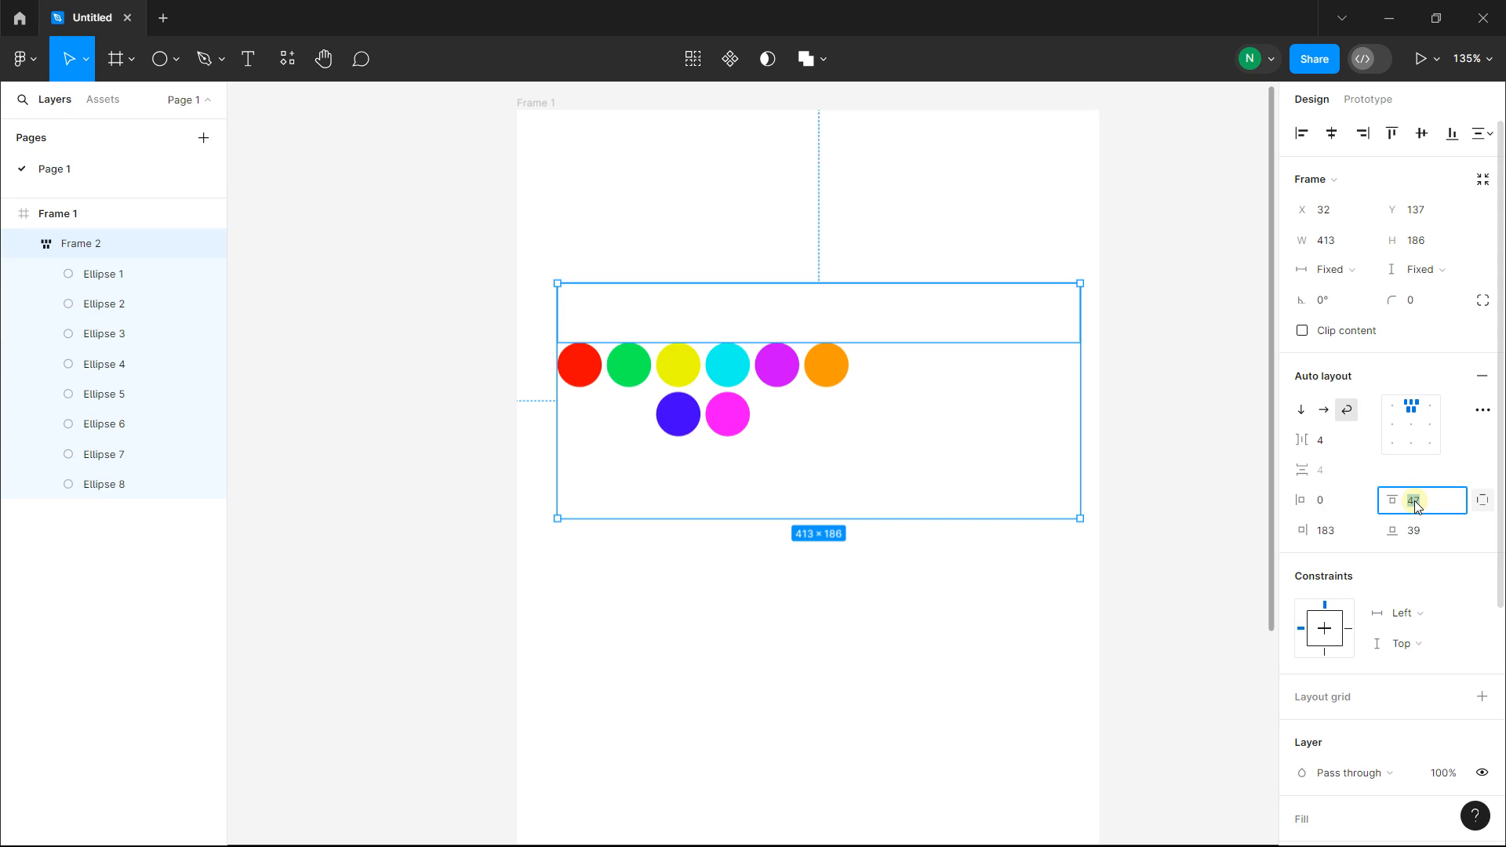
pyautogui.write('0')
pyautogui.press('Return')
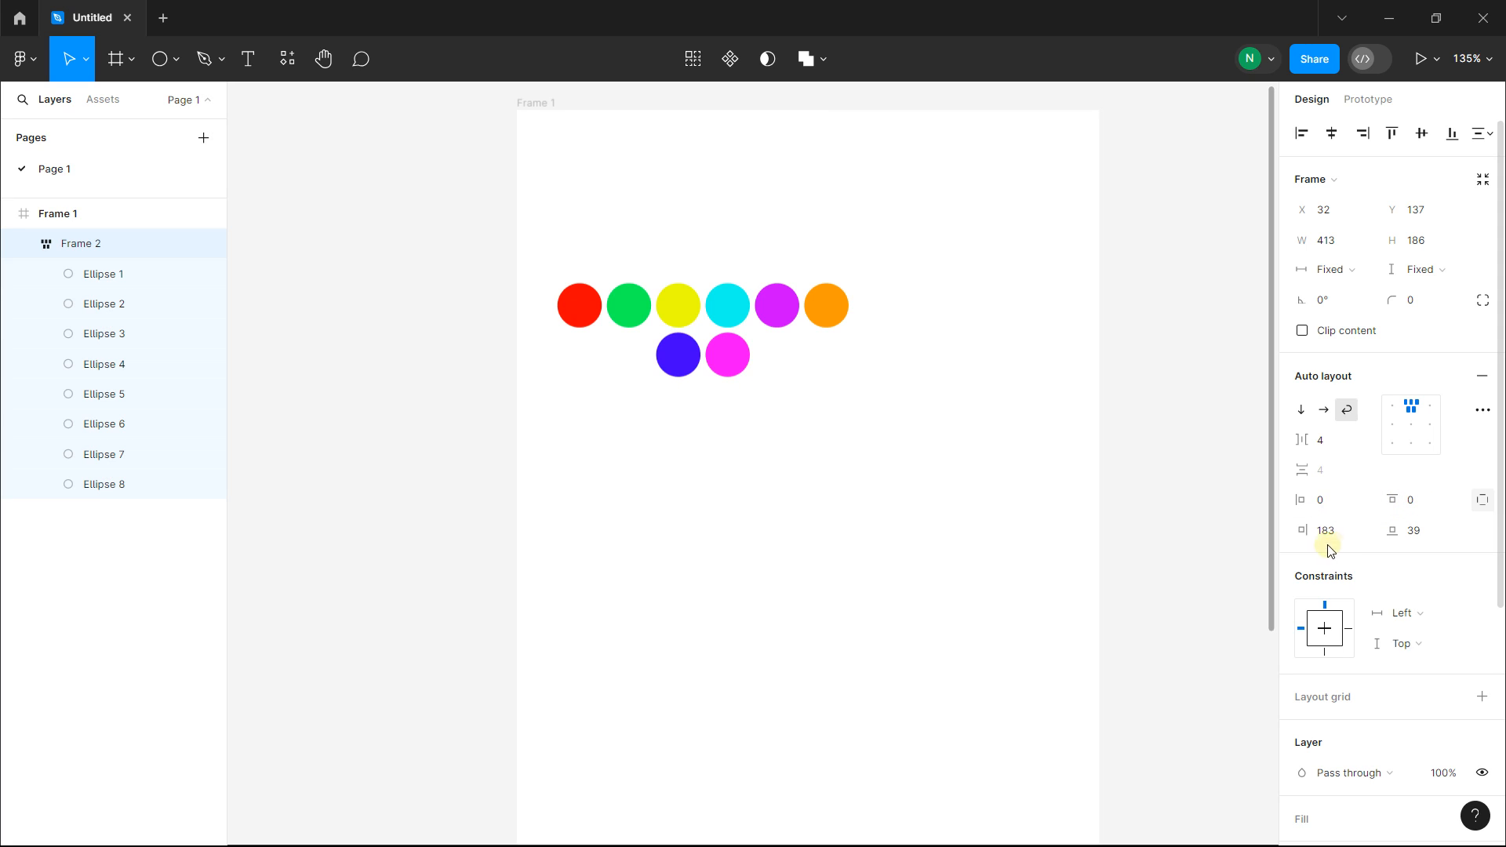
pyautogui.write('0')
pyautogui.press('Return')
pyautogui.click(1404, 531)
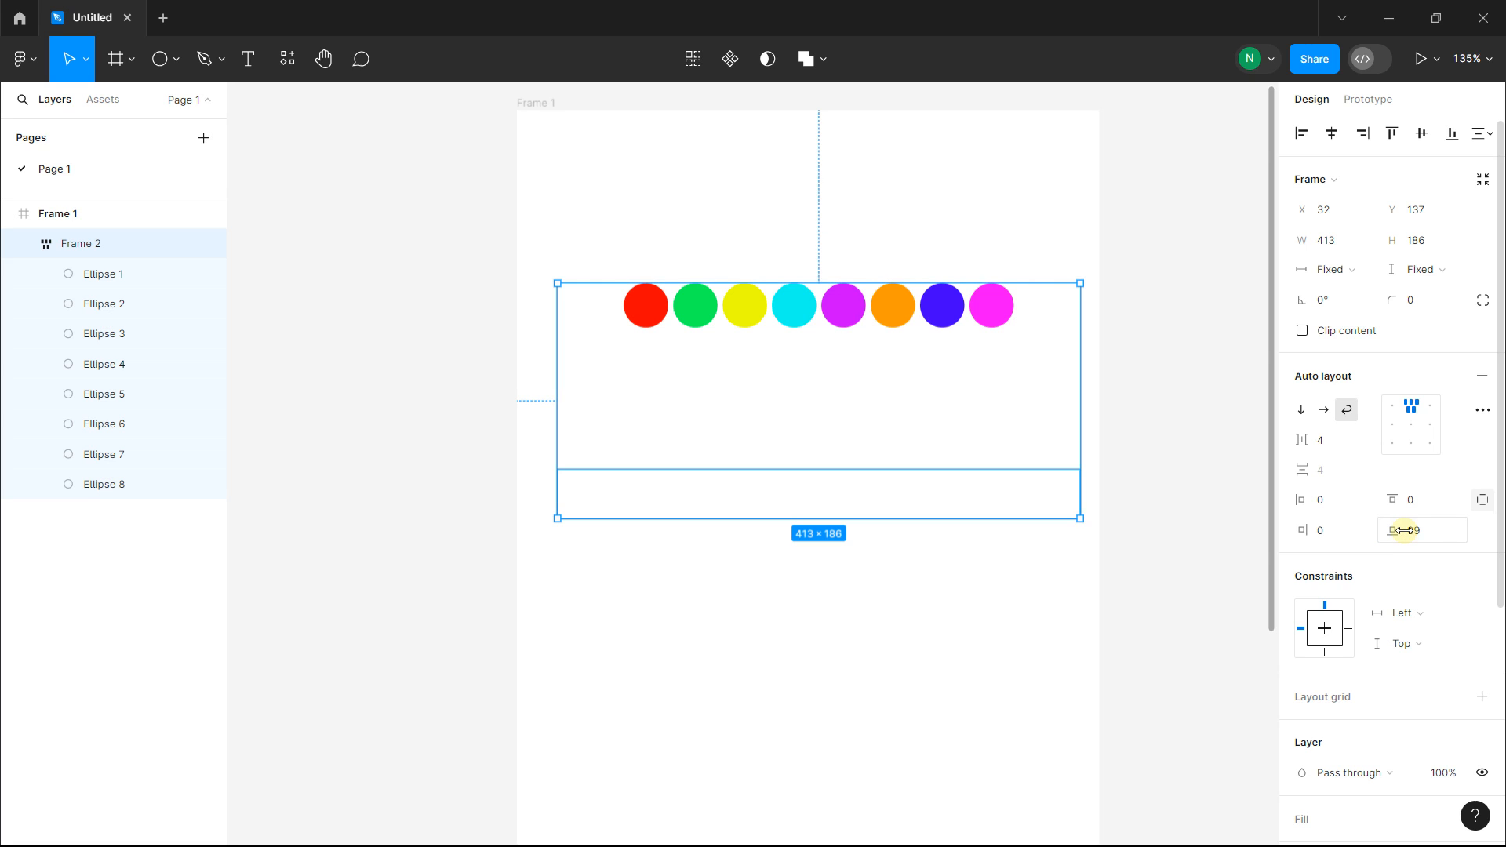
pyautogui.click(1424, 532)
pyautogui.press('Return')
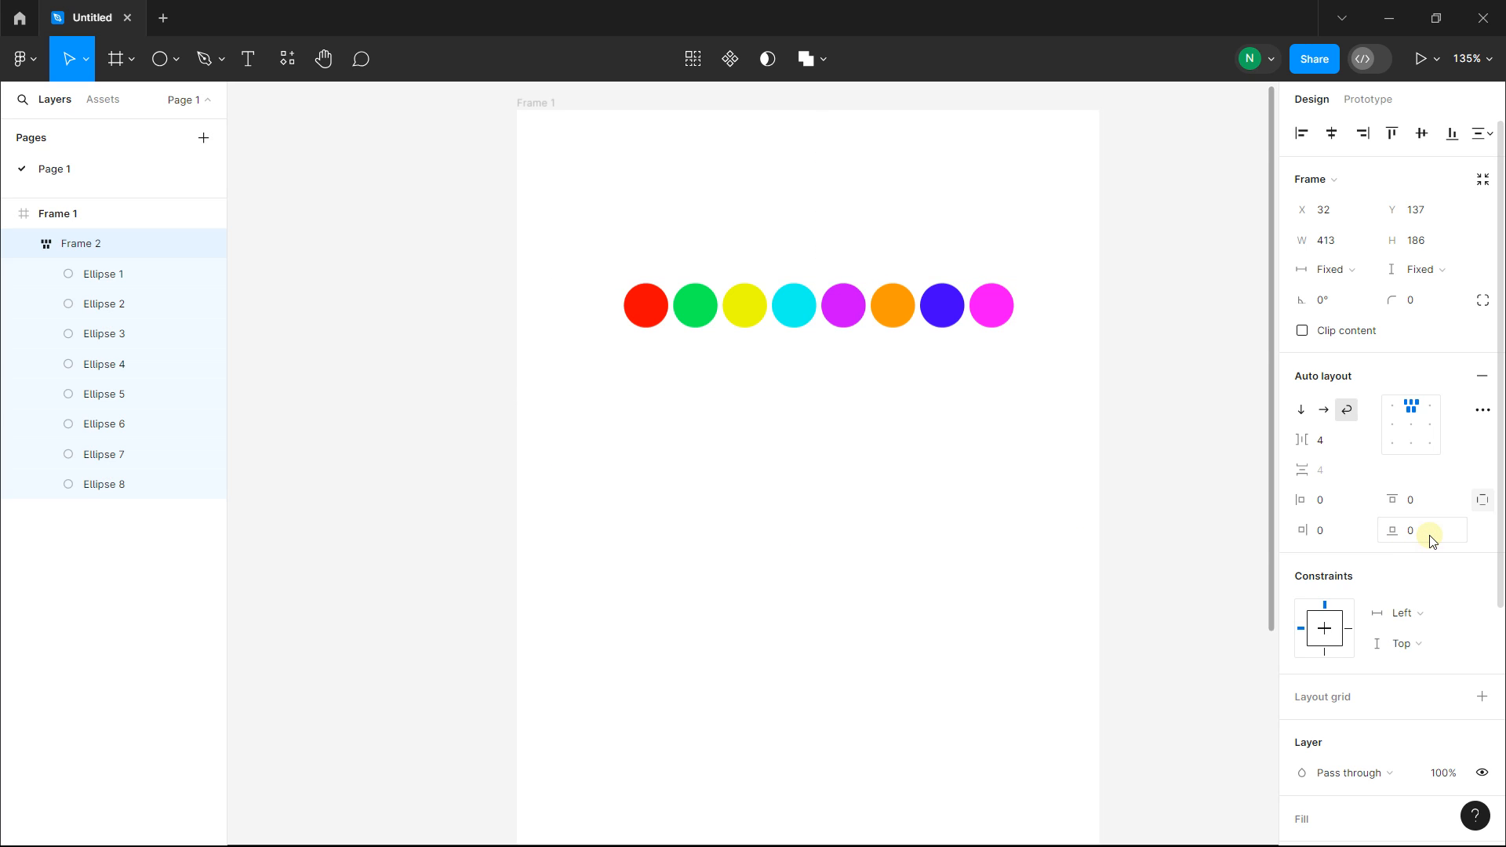
# - Move the circle frame to X 23, Y 31 within the outer frame and reduce its height to 153
pyautogui.moveTo(900, 397); pyautogui.dragTo(850, 450)
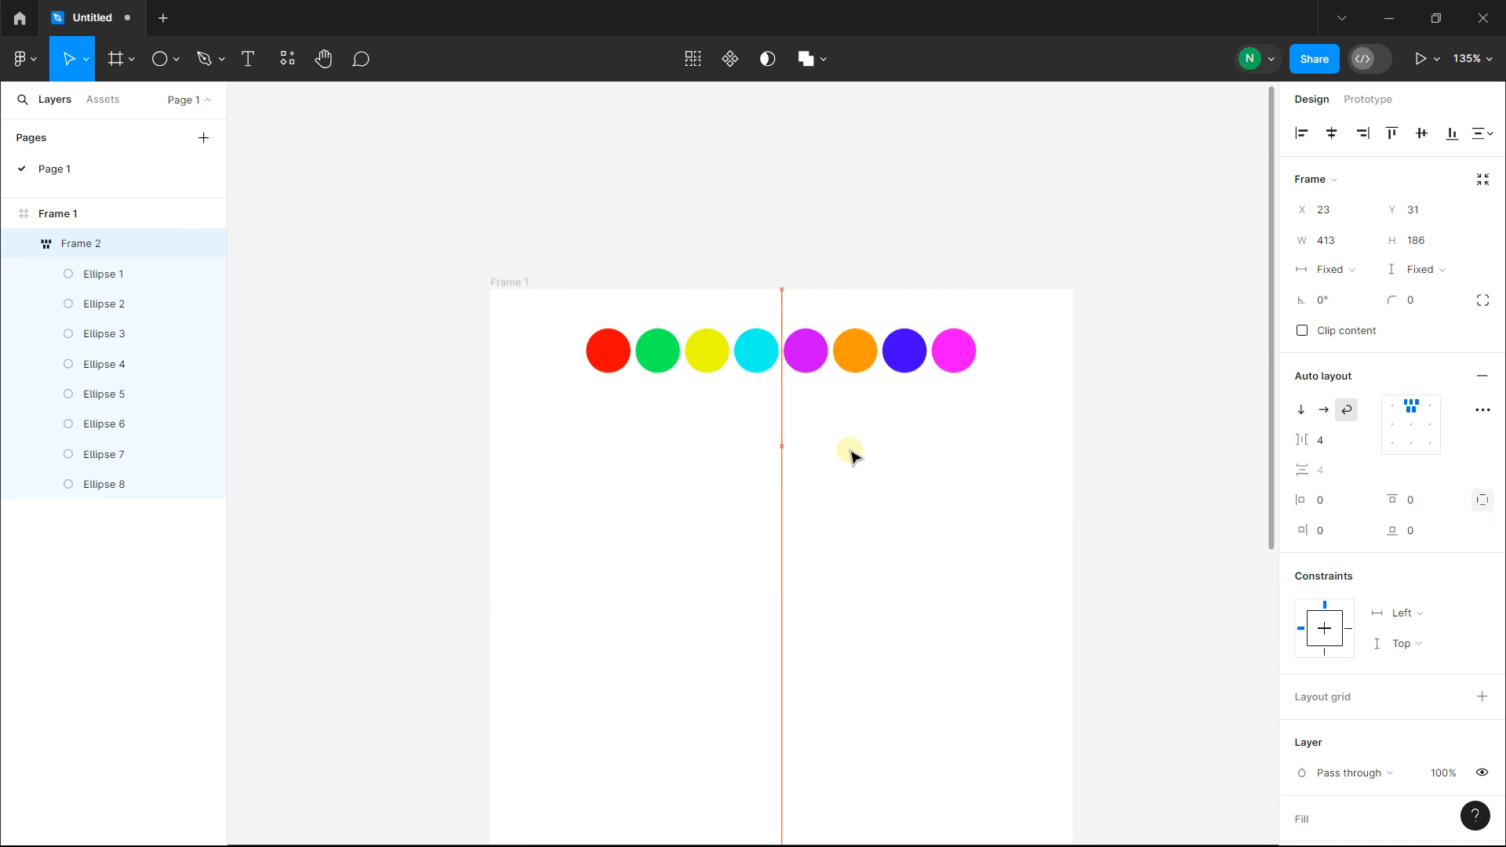
pyautogui.moveTo(807, 565); pyautogui.dragTo(861, 513)
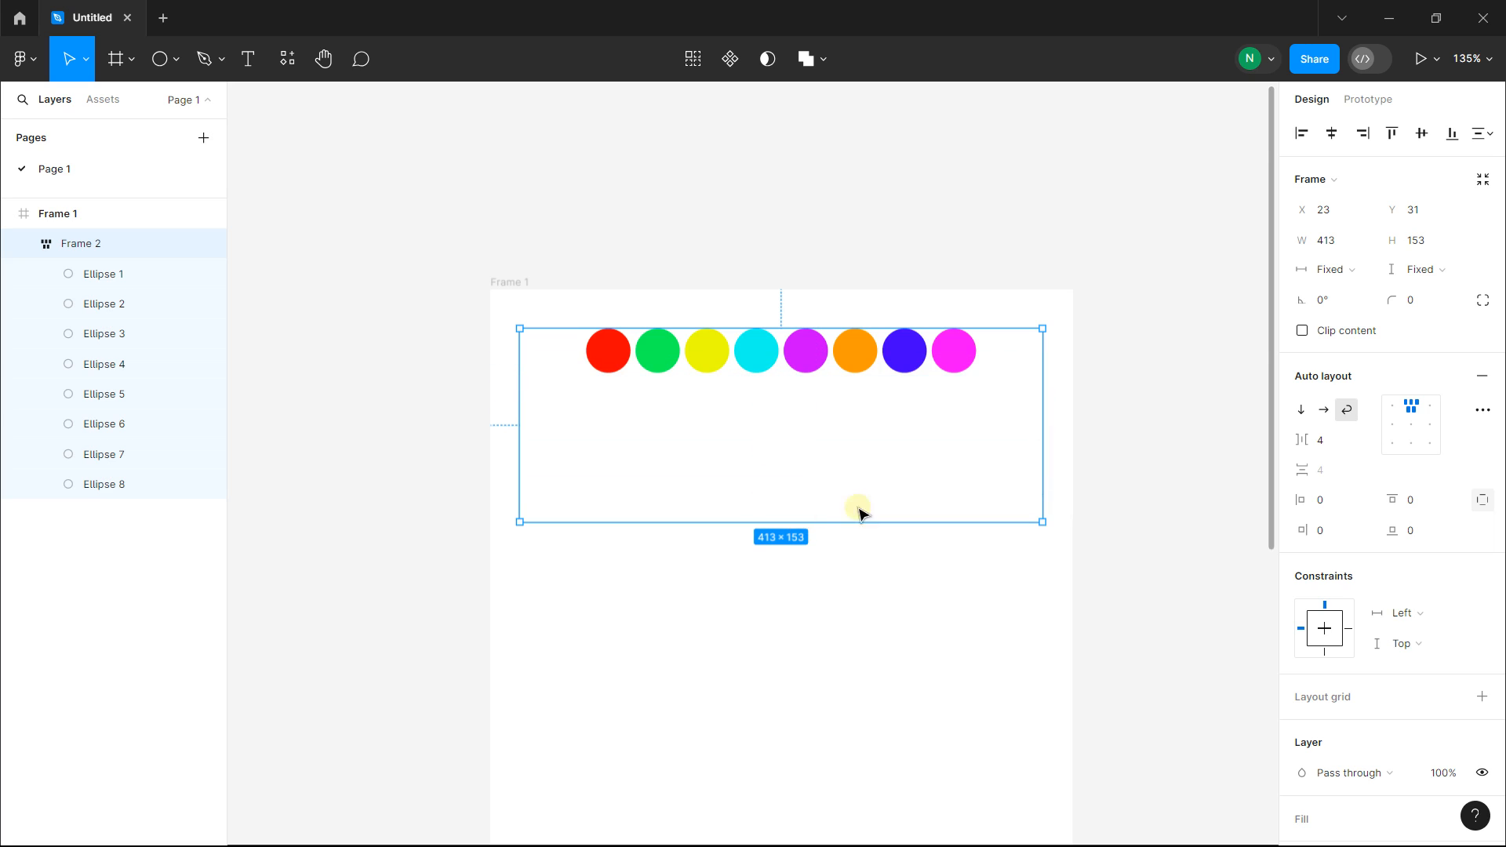
# - Try the vertical layout, return the circles to the horizontal layout and set the gap between them to 19
pyautogui.click(1325, 411)
pyautogui.click(1306, 414)
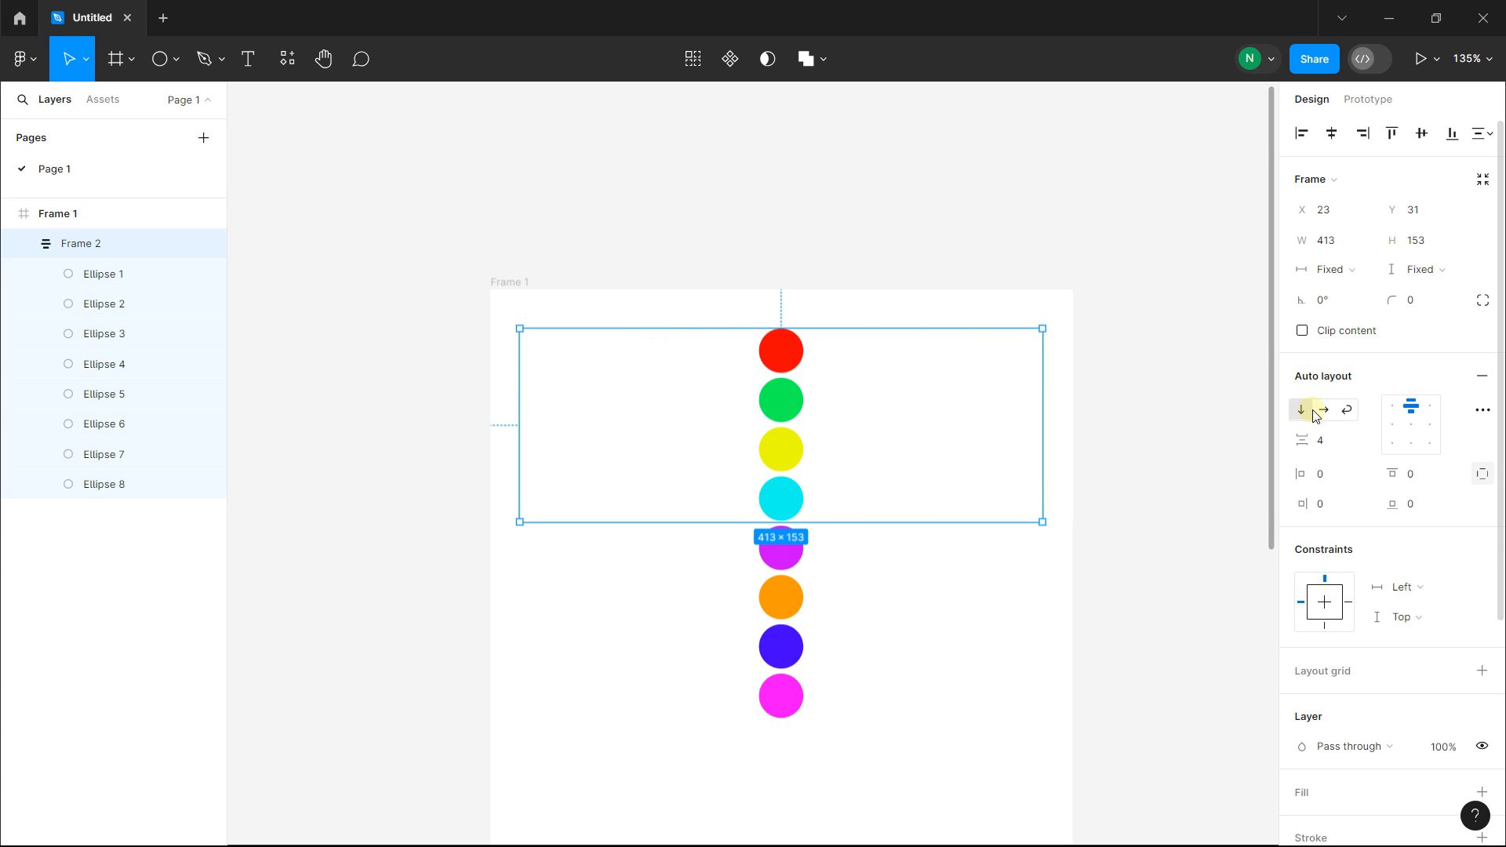
pyautogui.click(1321, 411)
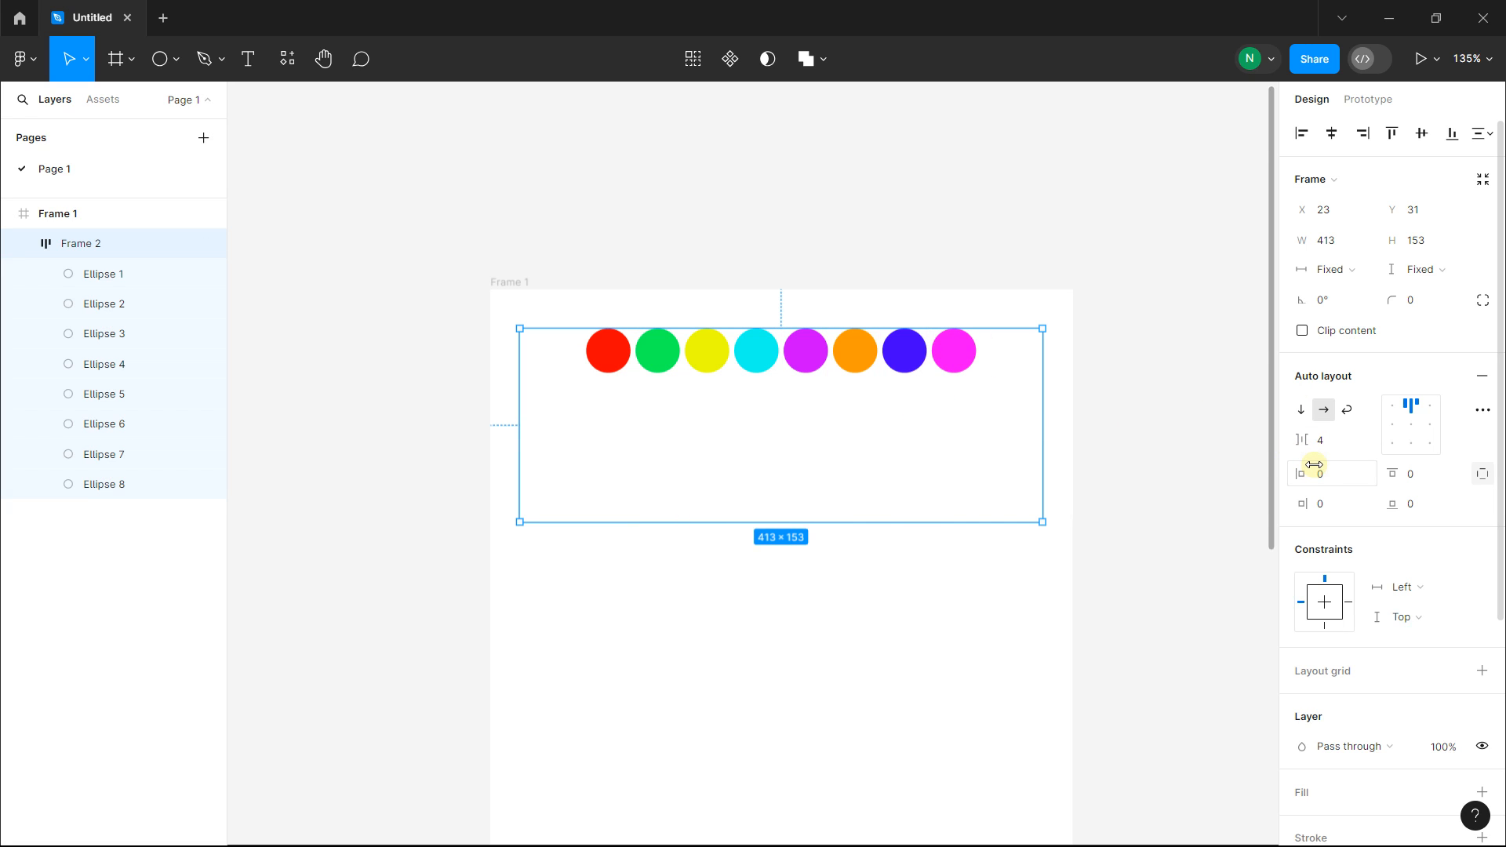
pyautogui.moveTo(1310, 442); pyautogui.dragTo(1340, 439)
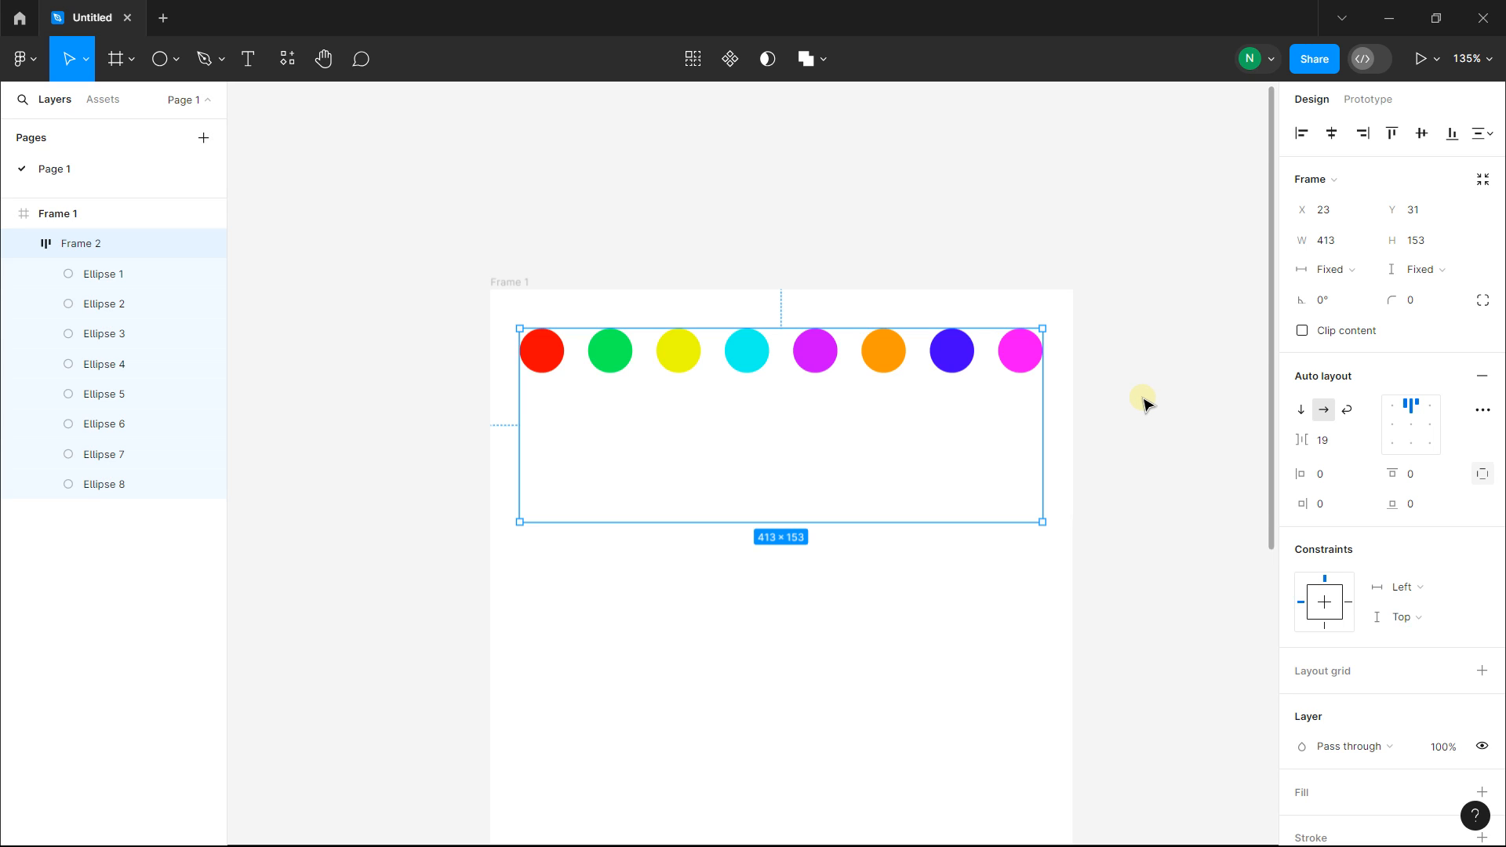
pyautogui.click(541, 212)
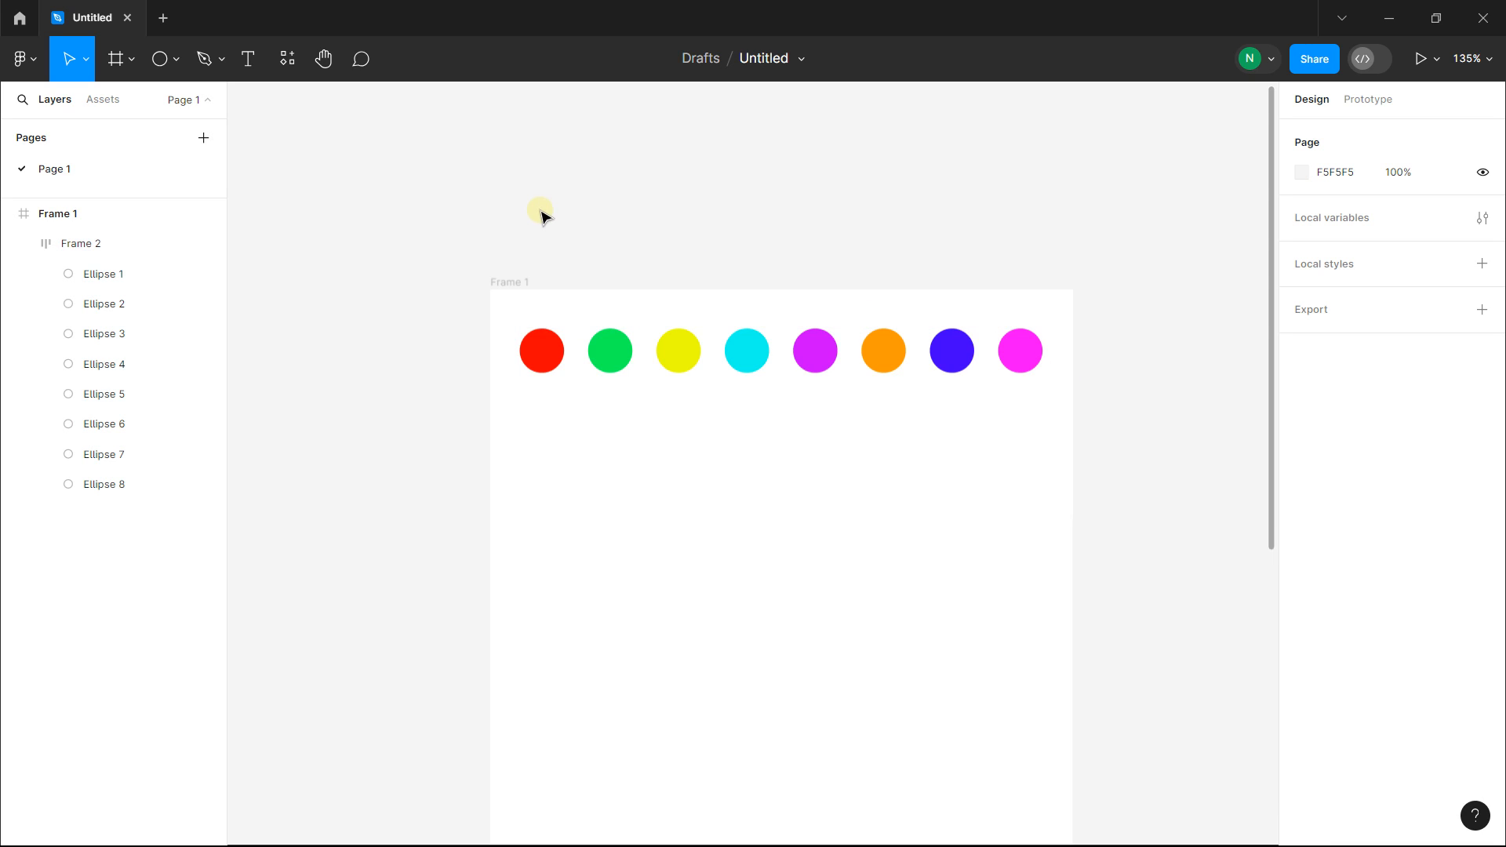
# - Remove auto layout from Frame 2, which holds the circles
pyautogui.click(82, 239)
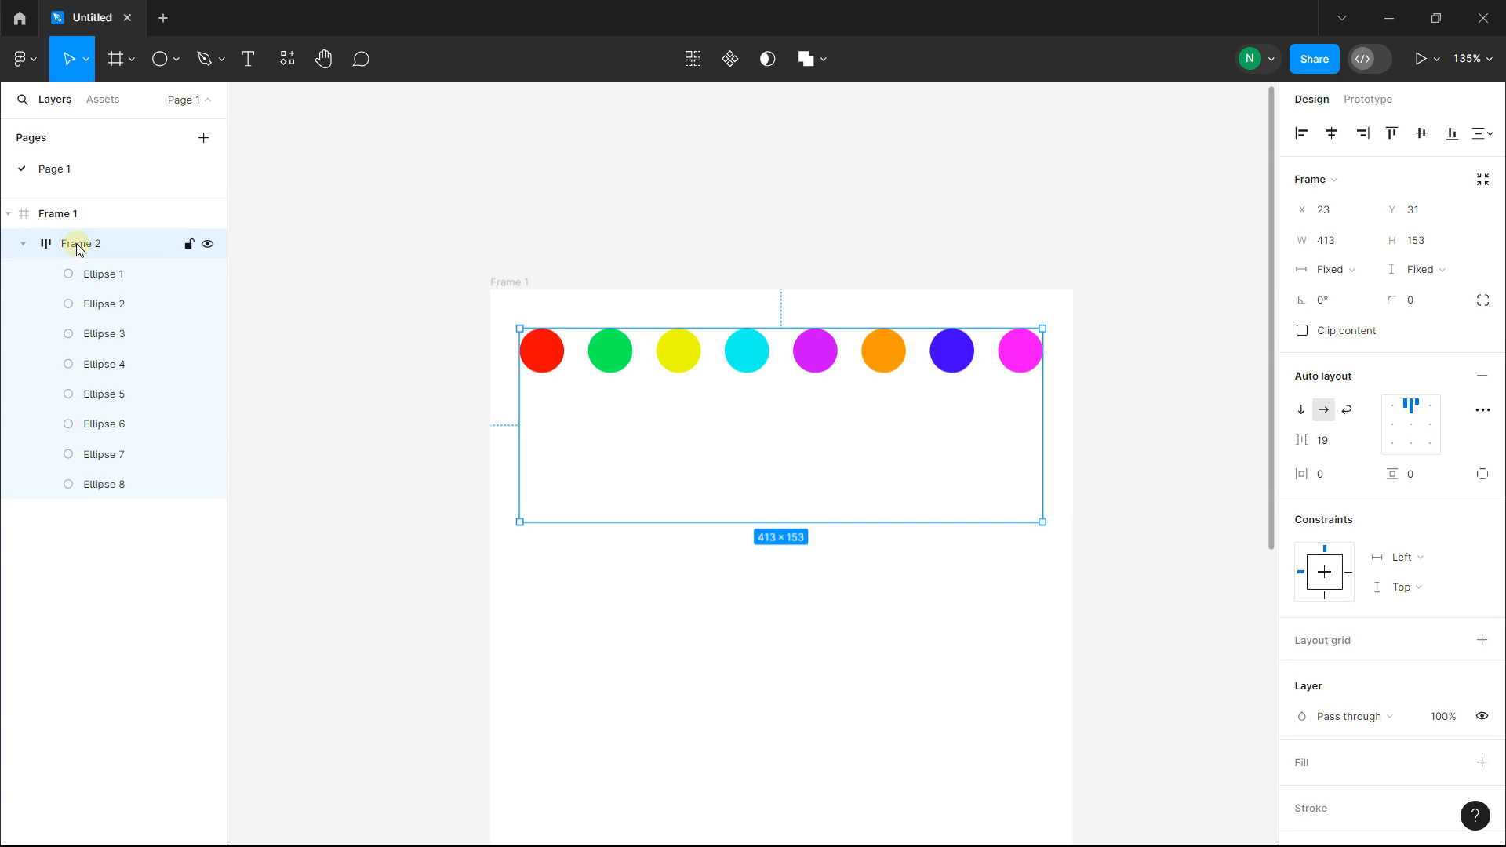
pyautogui.rightClick(79, 248)
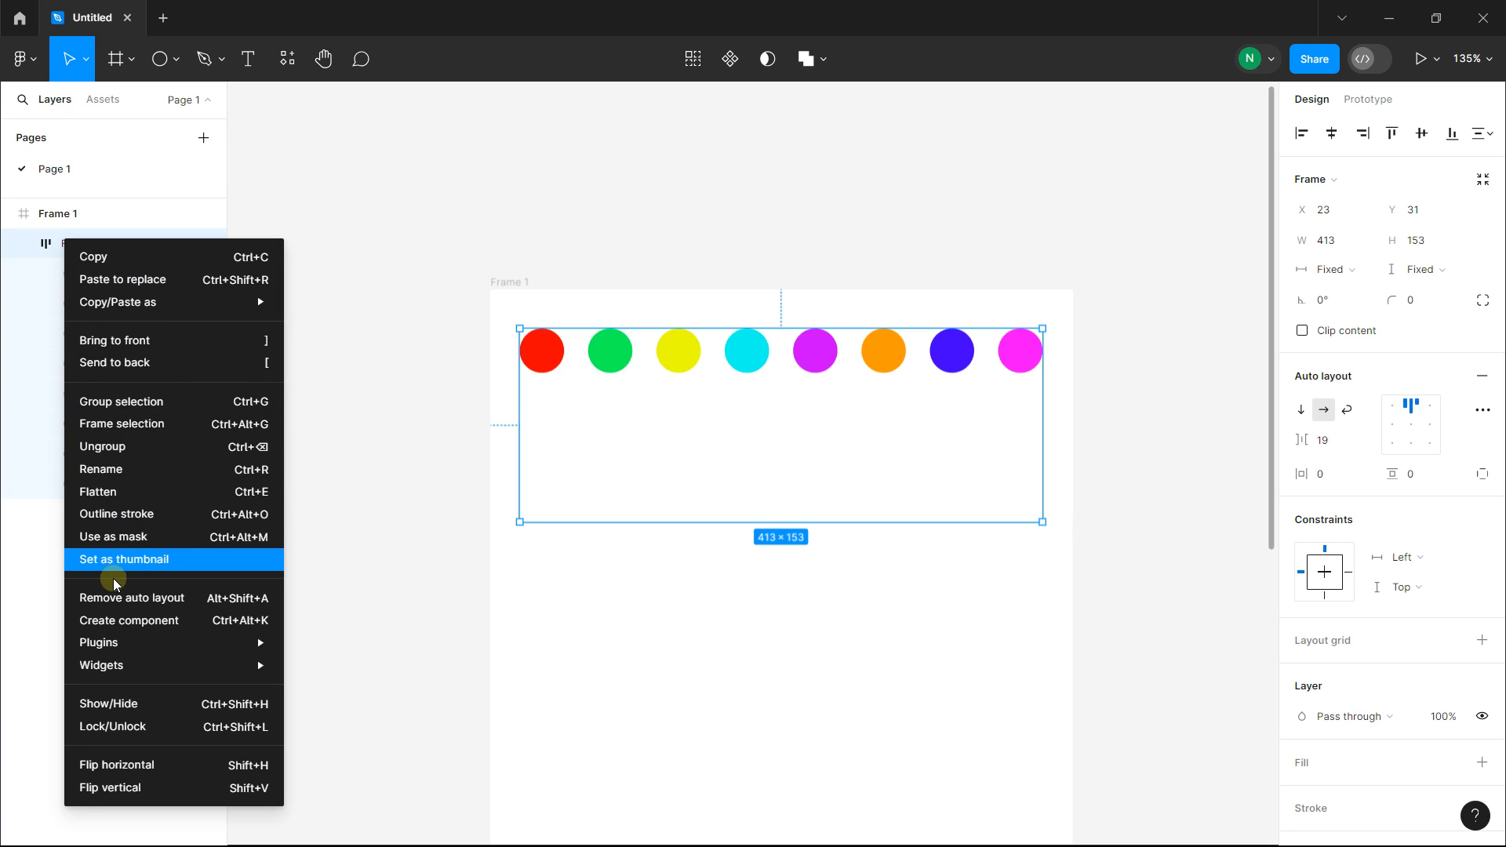
pyautogui.click(130, 606)
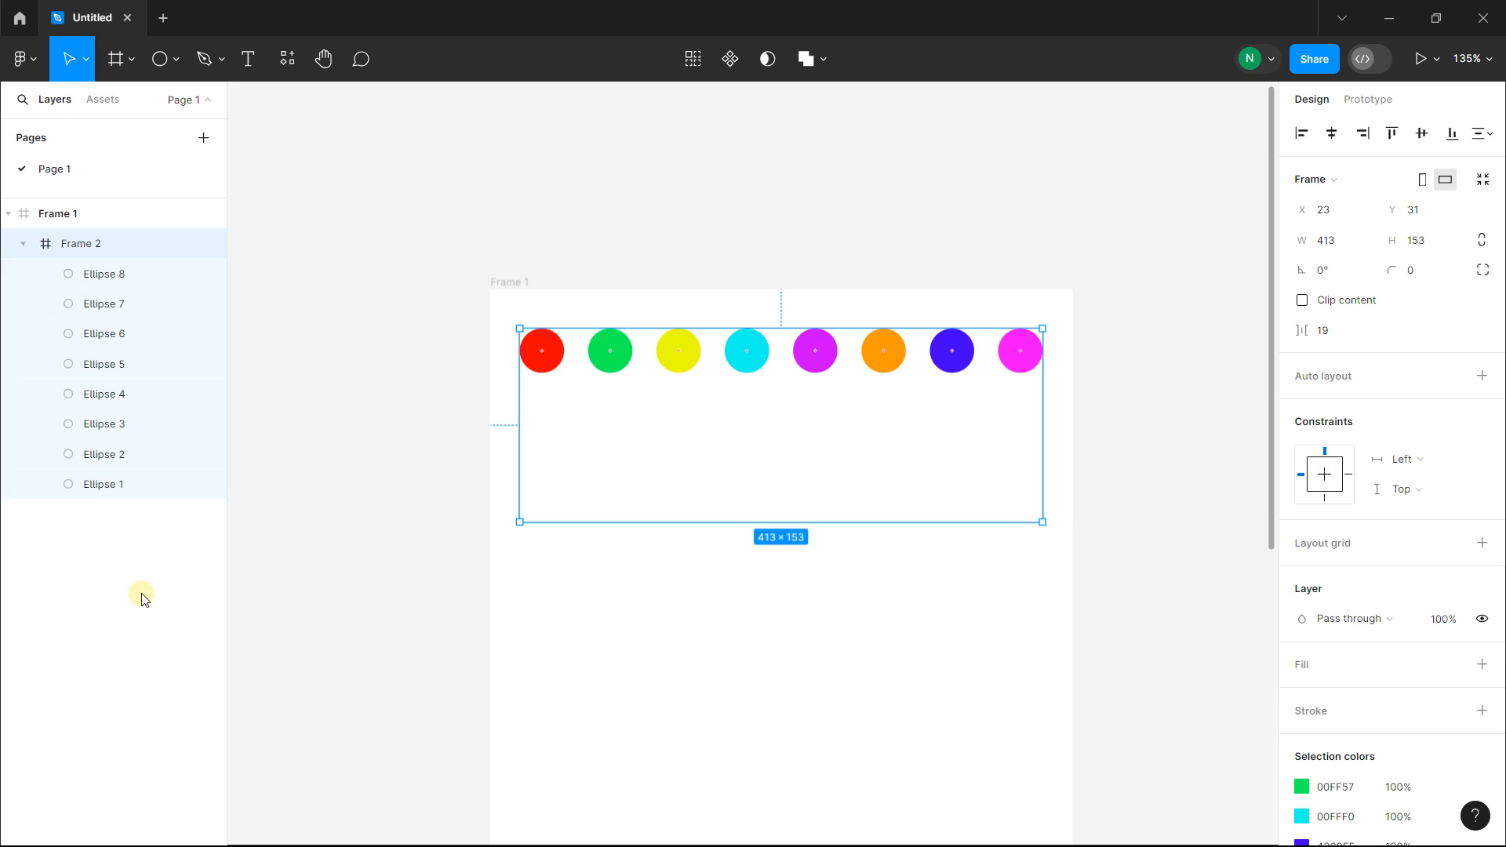
pyautogui.click(364, 267)
# - Ungroup Frame 2 so the circles sit directly inside Frame 1
pyautogui.click(103, 244)
pyautogui.rightClick(106, 243)
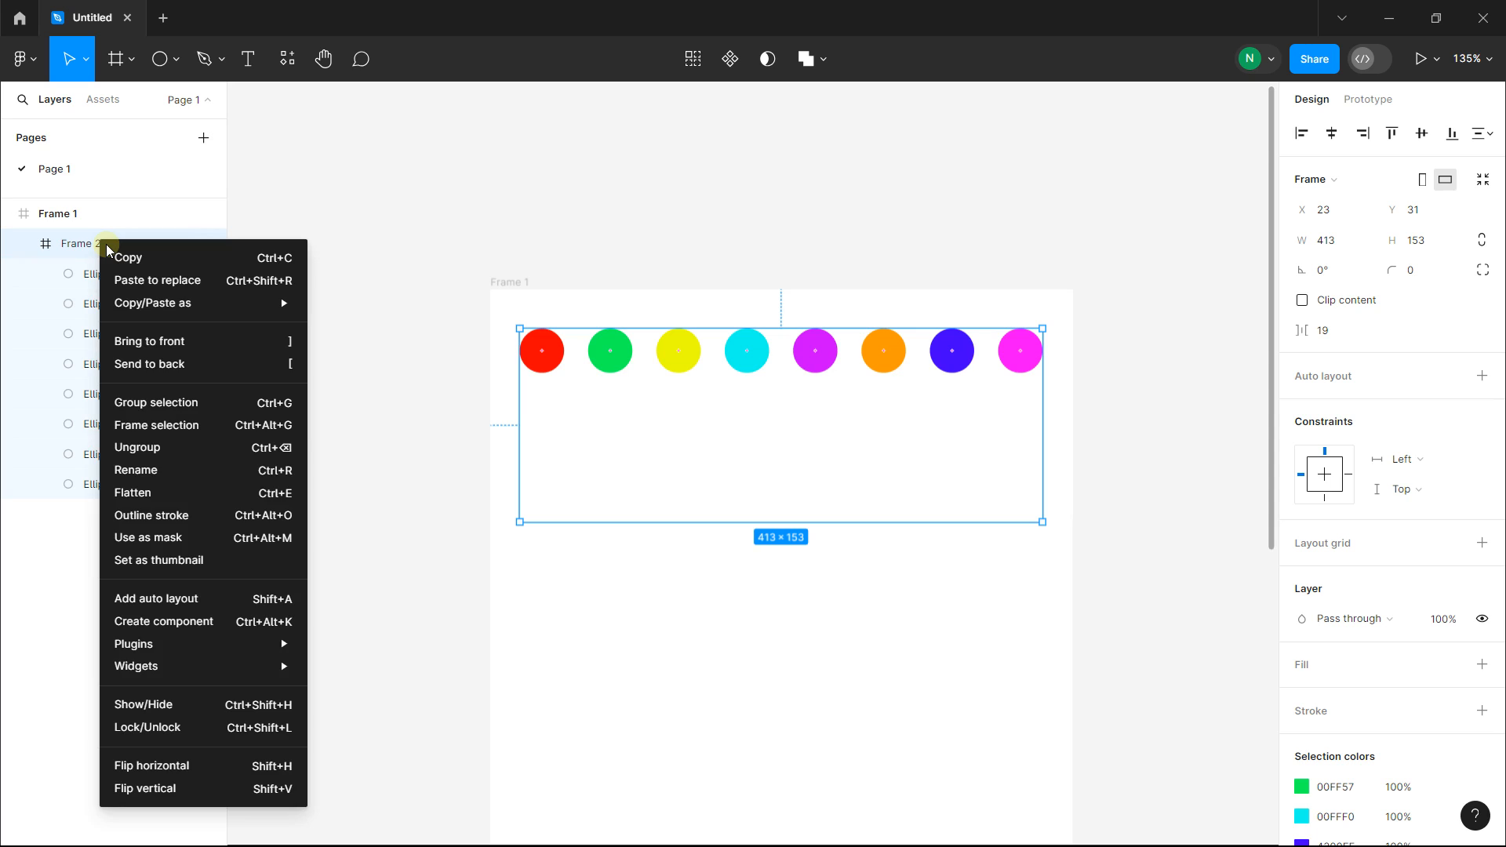
pyautogui.click(129, 447)
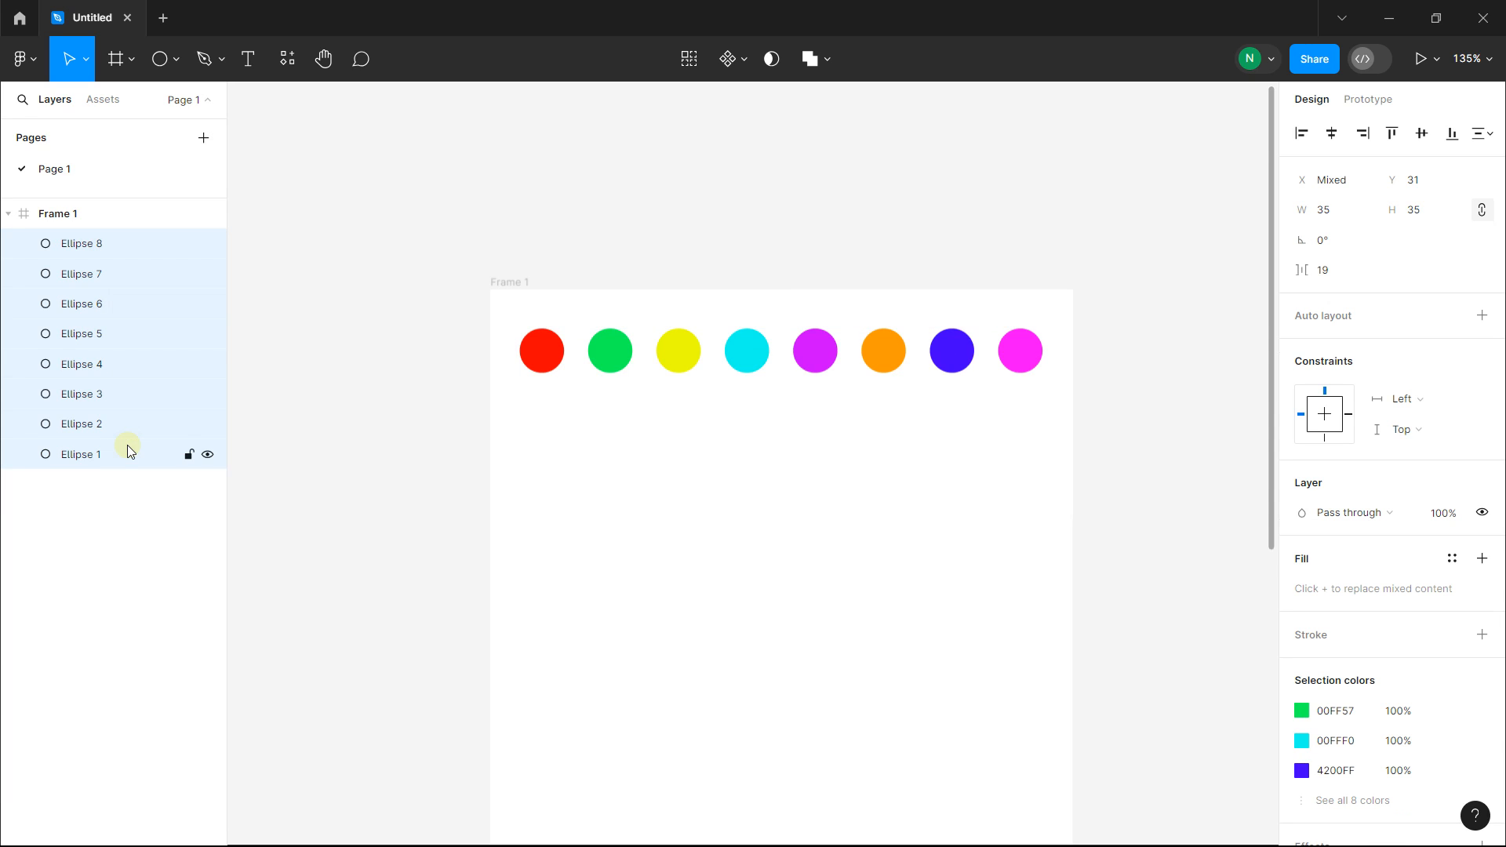
pyautogui.click(383, 245)
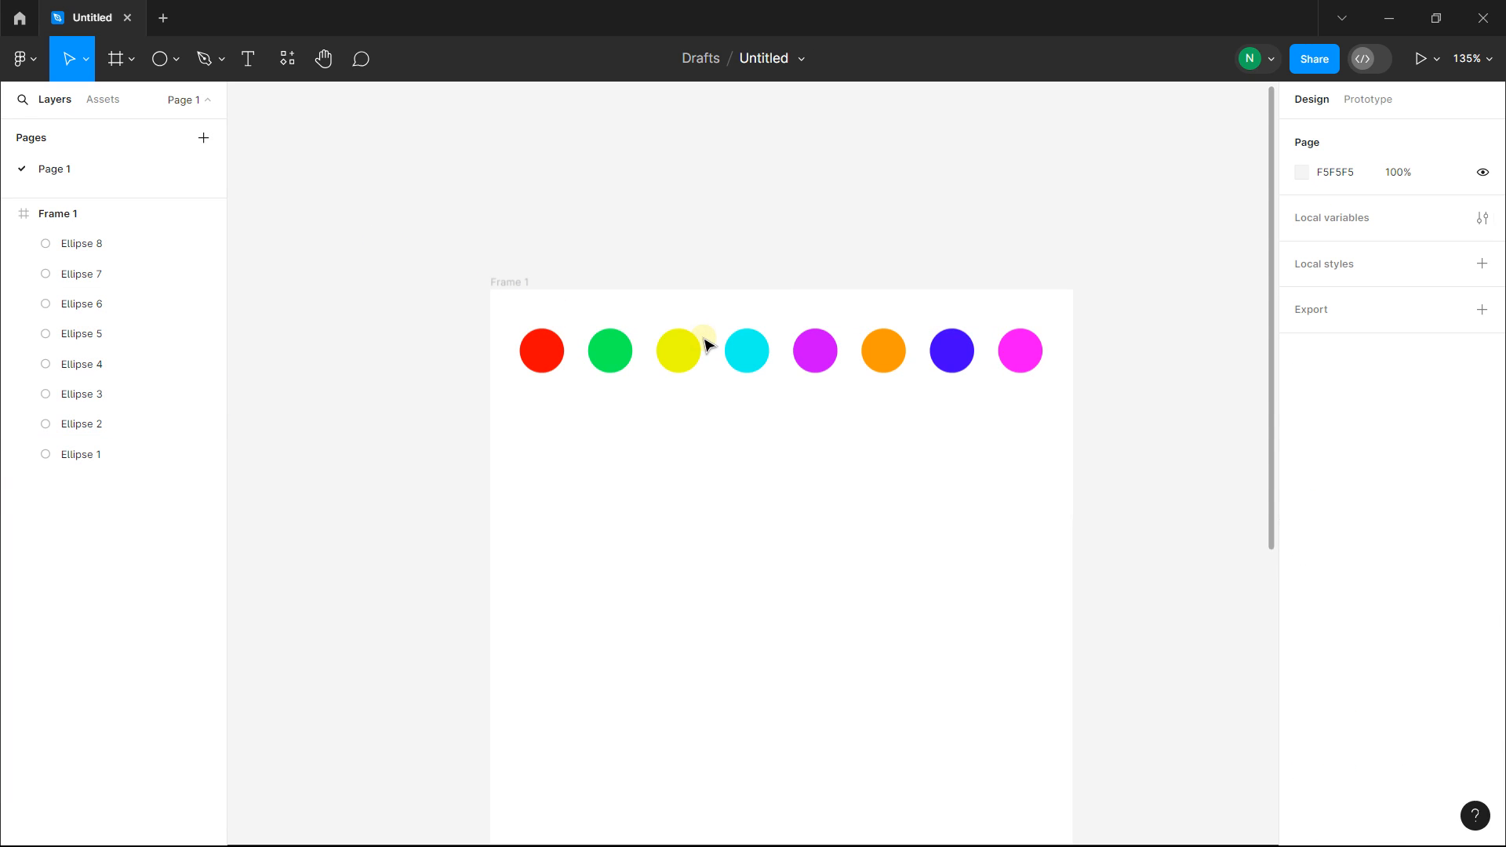
# - Check the ungrouped circles by selecting their layers one at a time, from Ellipse 8 down to Ellipse 1
pyautogui.click(98, 251)
pyautogui.click(96, 274)
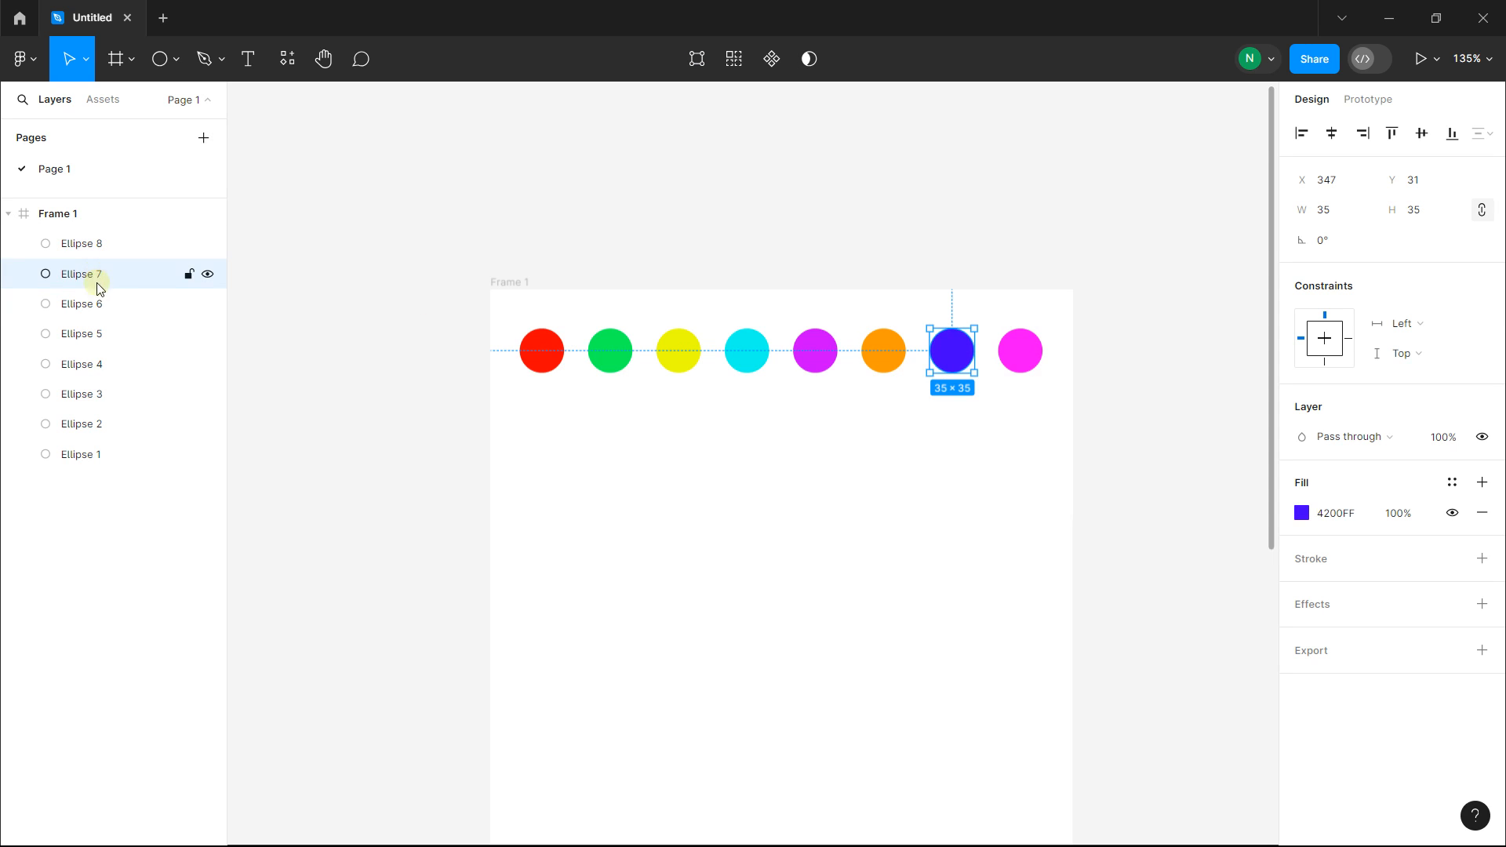
pyautogui.click(96, 306)
pyautogui.click(95, 336)
pyautogui.click(94, 365)
pyautogui.click(94, 394)
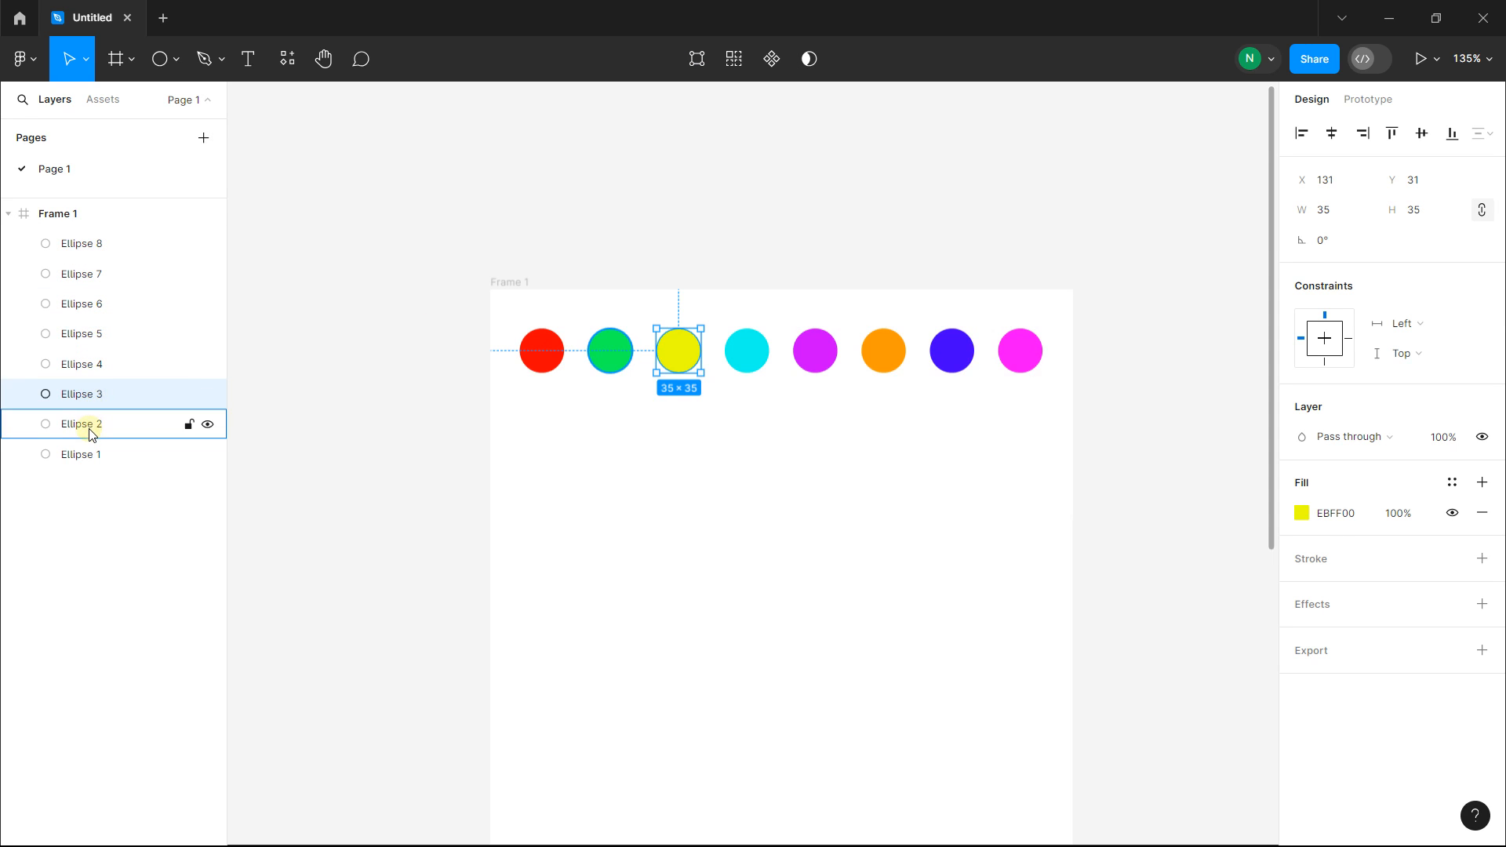
pyautogui.click(93, 425)
pyautogui.click(91, 454)
pyautogui.click(384, 211)
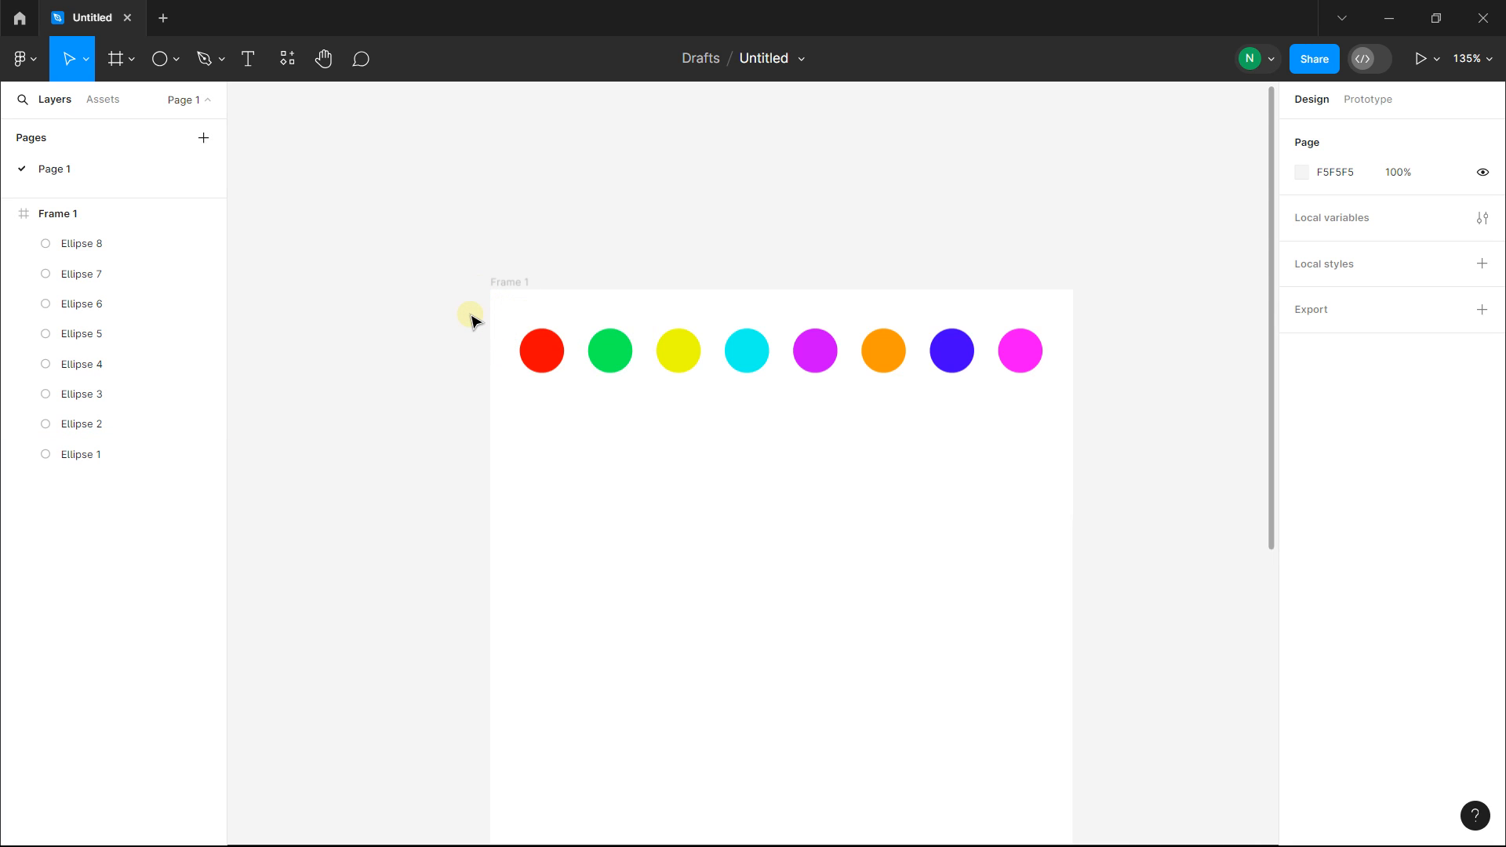
# - Delete all eight circles and the empty Frame 1 to clear the canvas
pyautogui.scroll(-5, 471, 320)
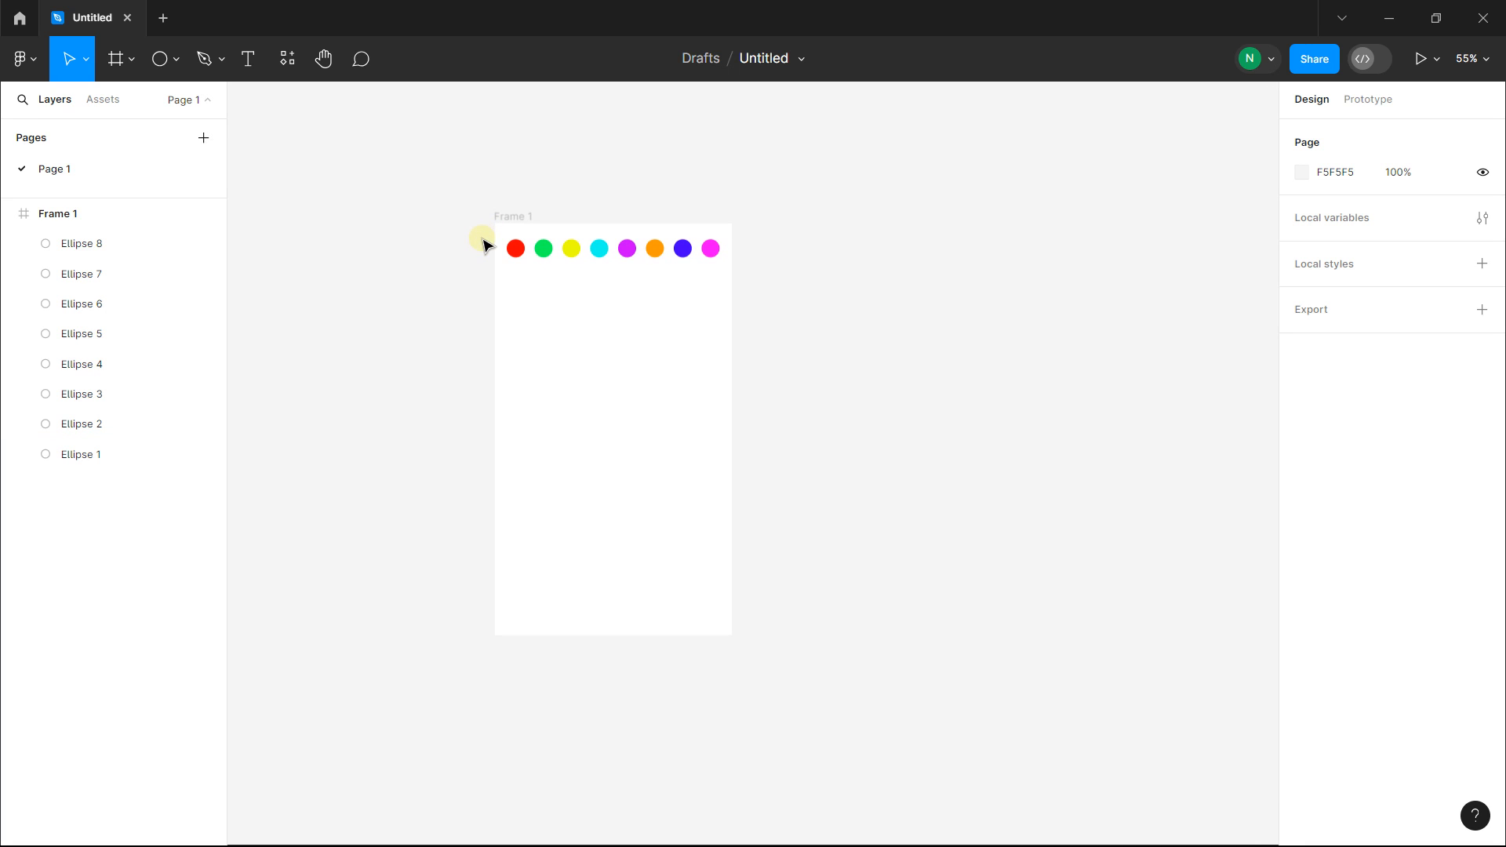
pyautogui.scroll(1, 473, 227)
pyautogui.moveTo(469, 225); pyautogui.dragTo(934, 330)
pyautogui.press('Delete')
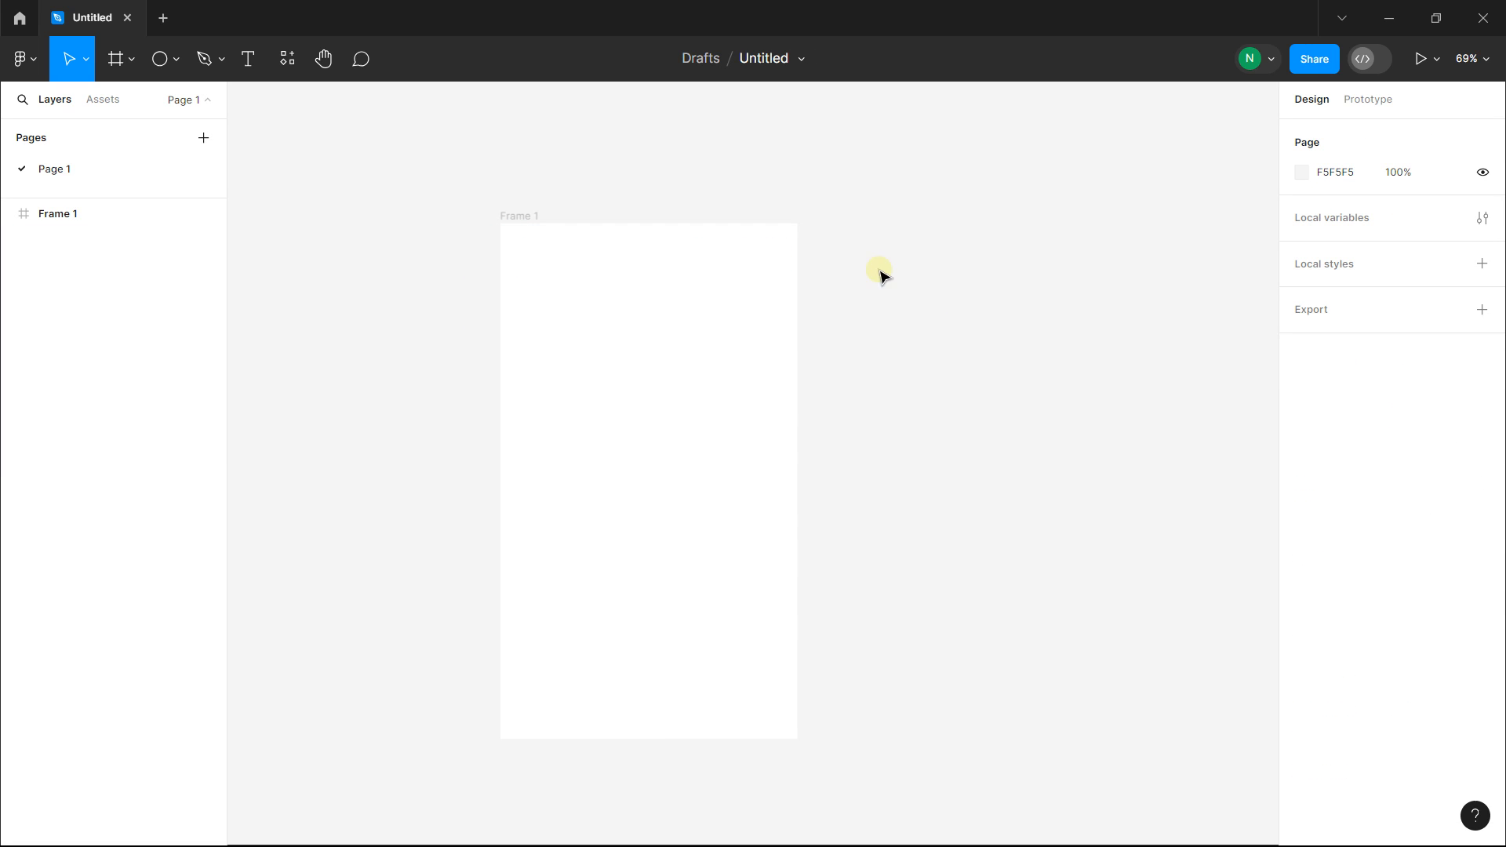
pyautogui.click(533, 217)
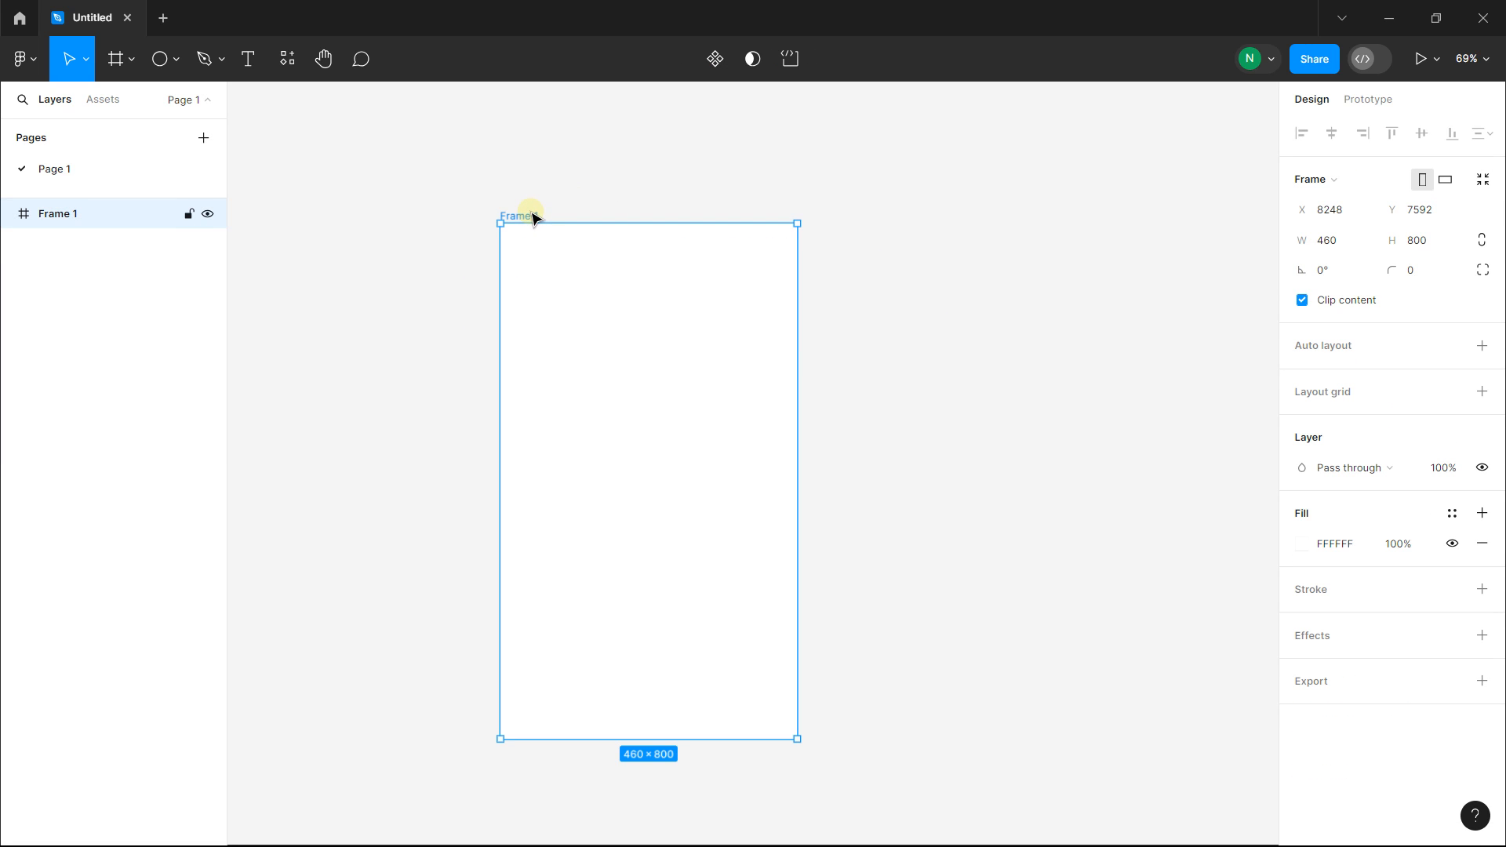
pyautogui.press('Delete')
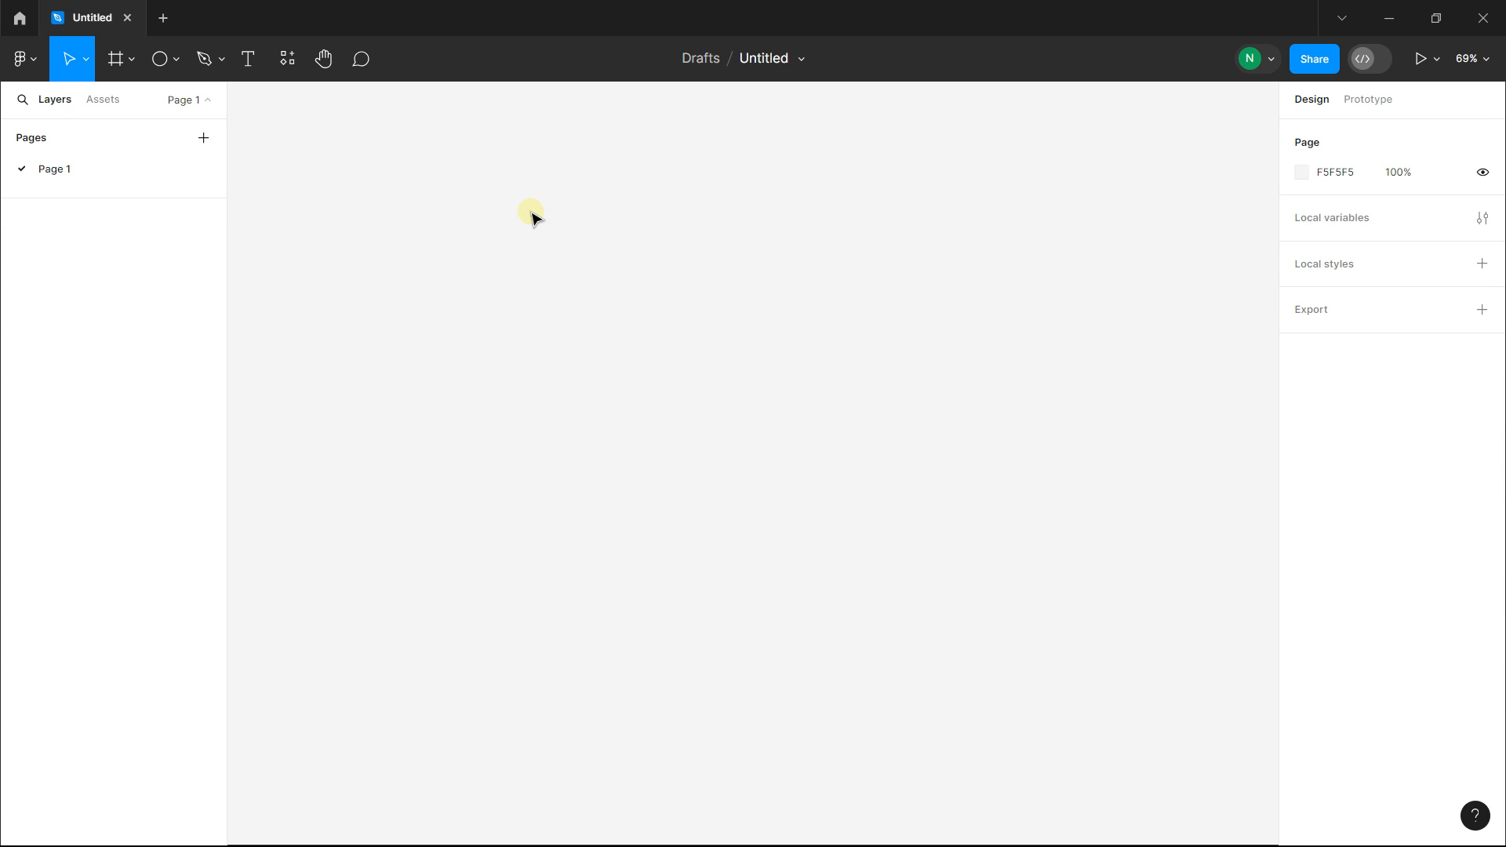